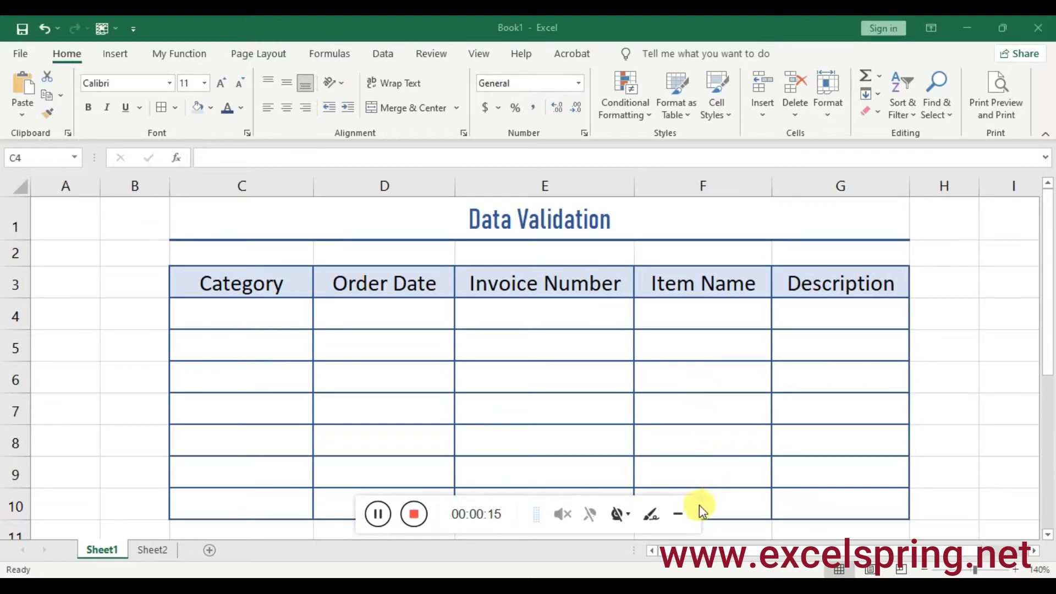
left_click(682, 519)
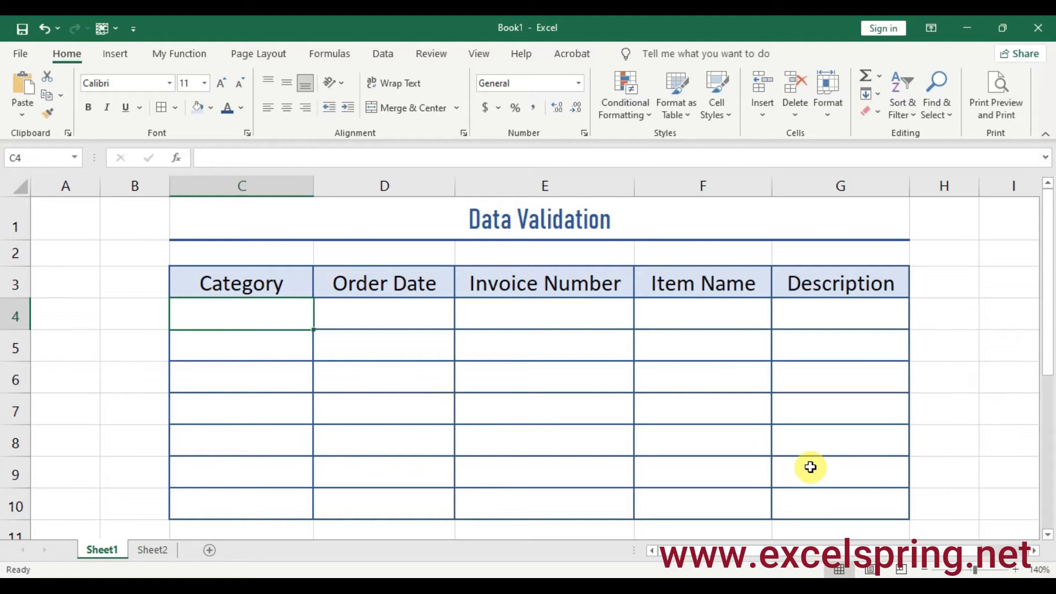
left_click(397, 406)
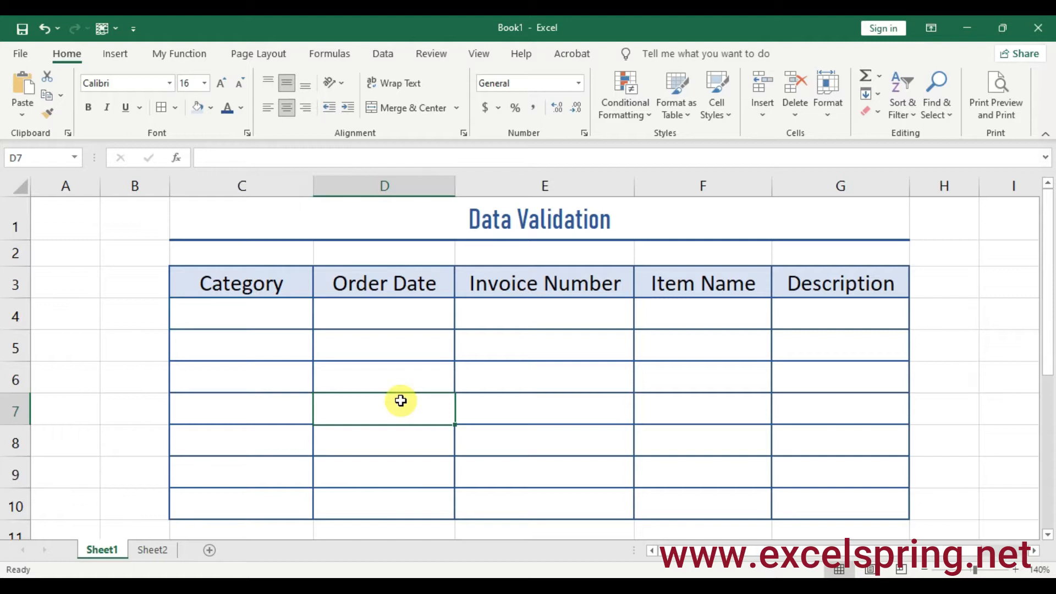
left_click(299, 314)
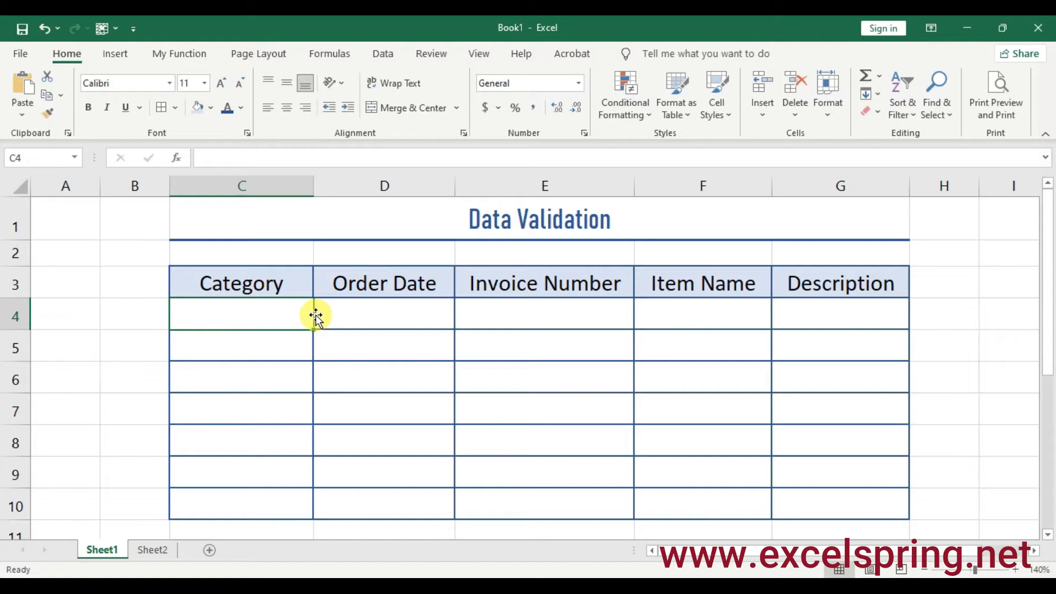
left_click(320, 354)
Apply list data validation to cell C4 with the source Beverages,Snacks,Cookies.
left_click(286, 310)
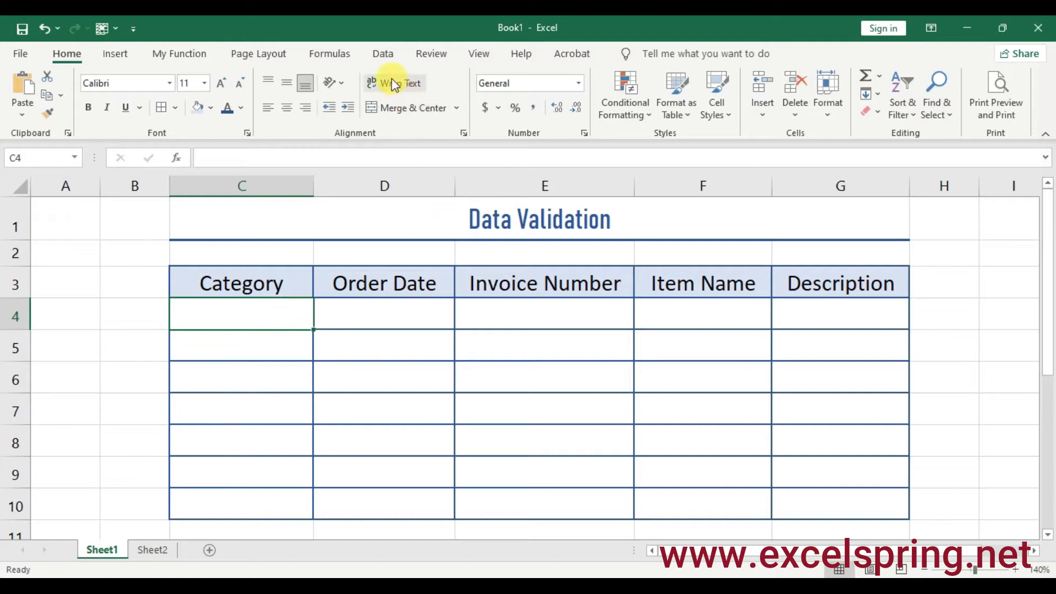
left_click(383, 55)
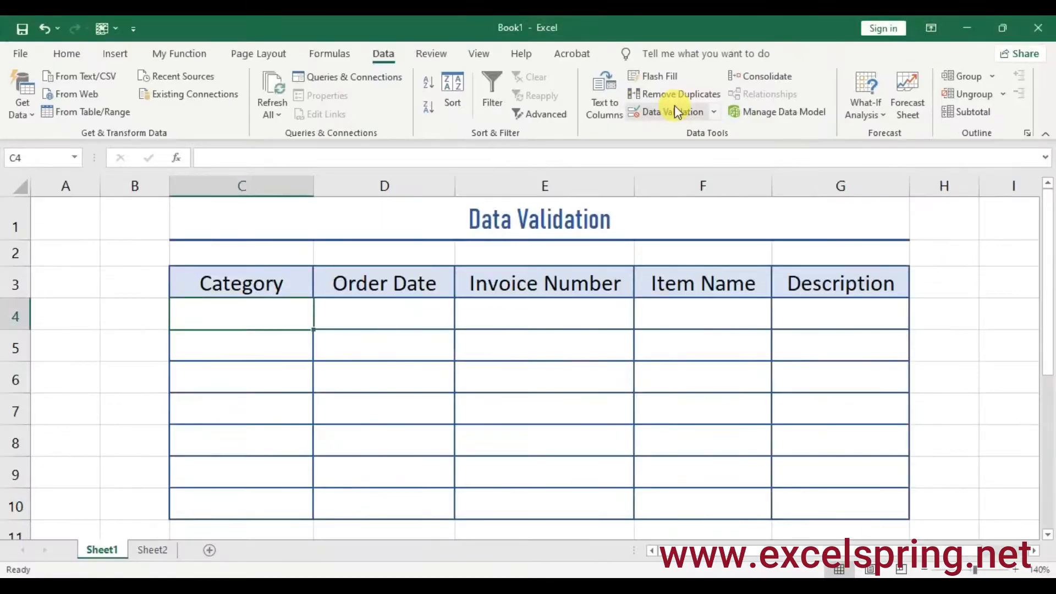
left_click(676, 110)
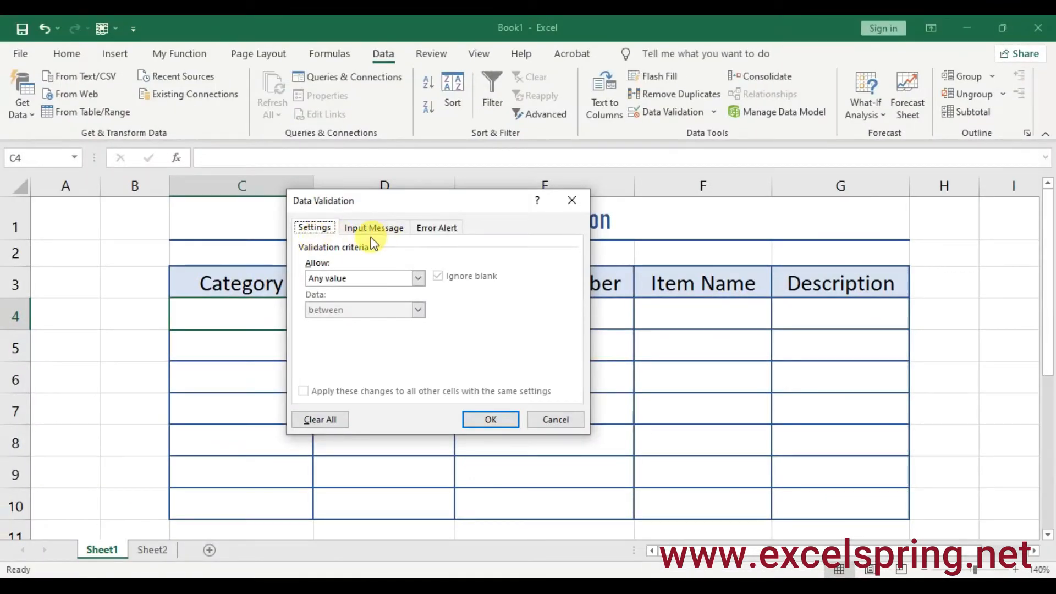
left_click(418, 277)
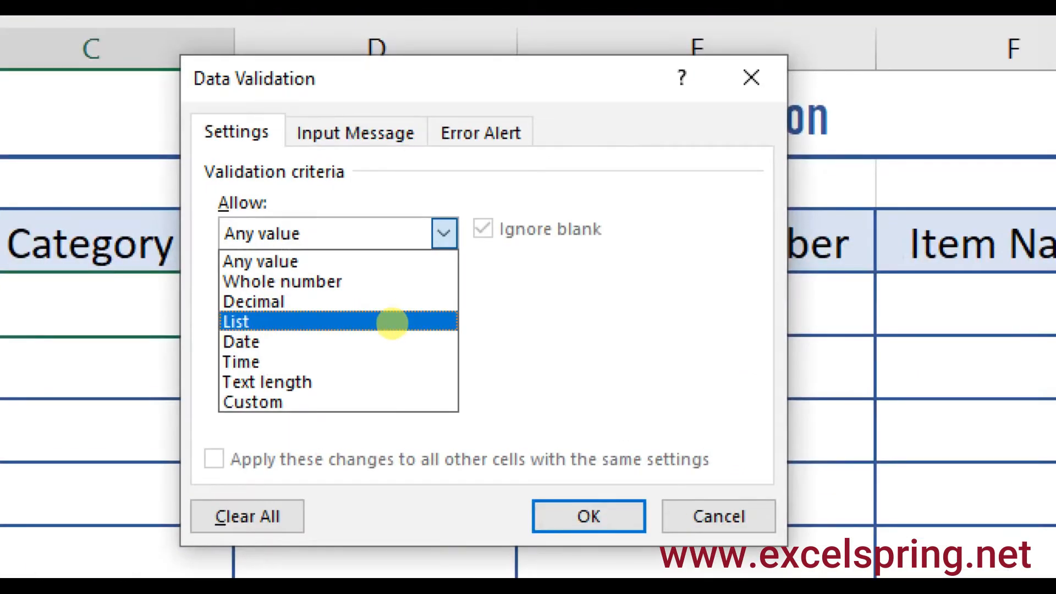
left_click(392, 323)
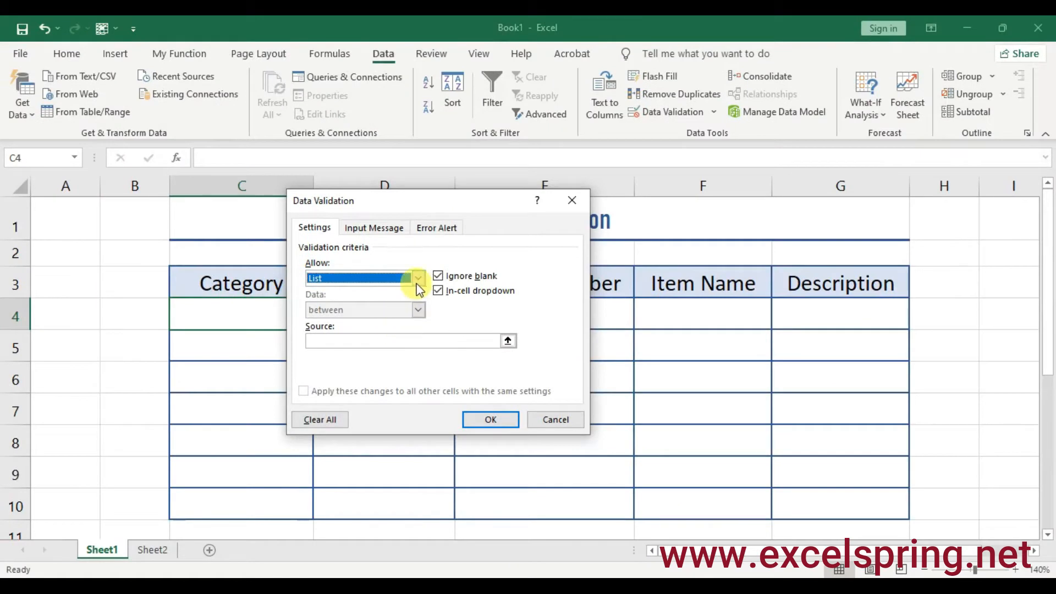
left_click(351, 340)
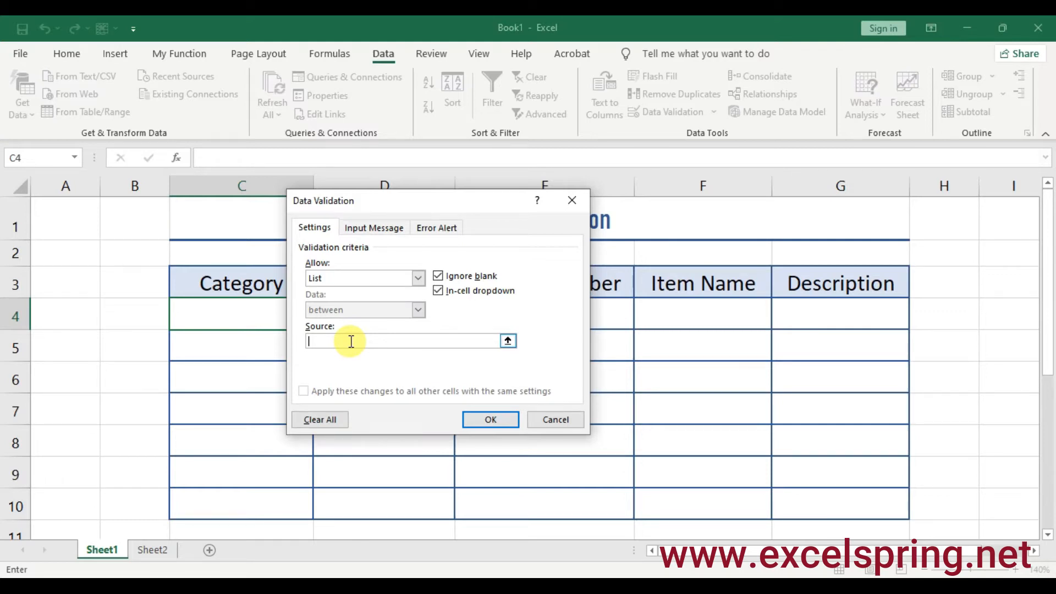
type("Beverages")
type(",Snacks,Cookies")
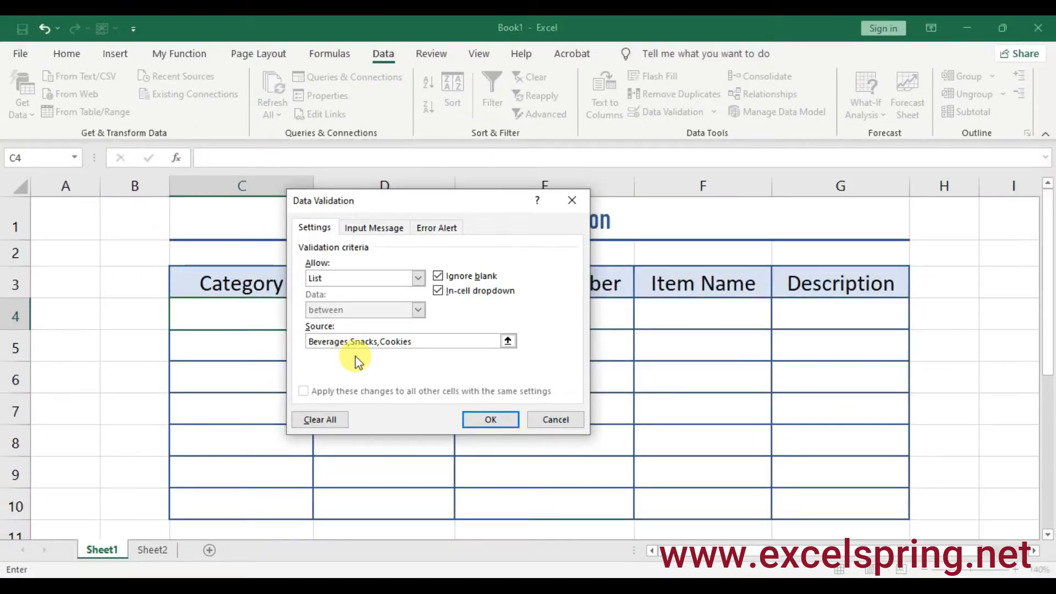
left_click(482, 423)
Check which cells in the Category column offer the validation dropdown.
left_click(303, 377)
left_click(278, 317)
left_click(296, 367)
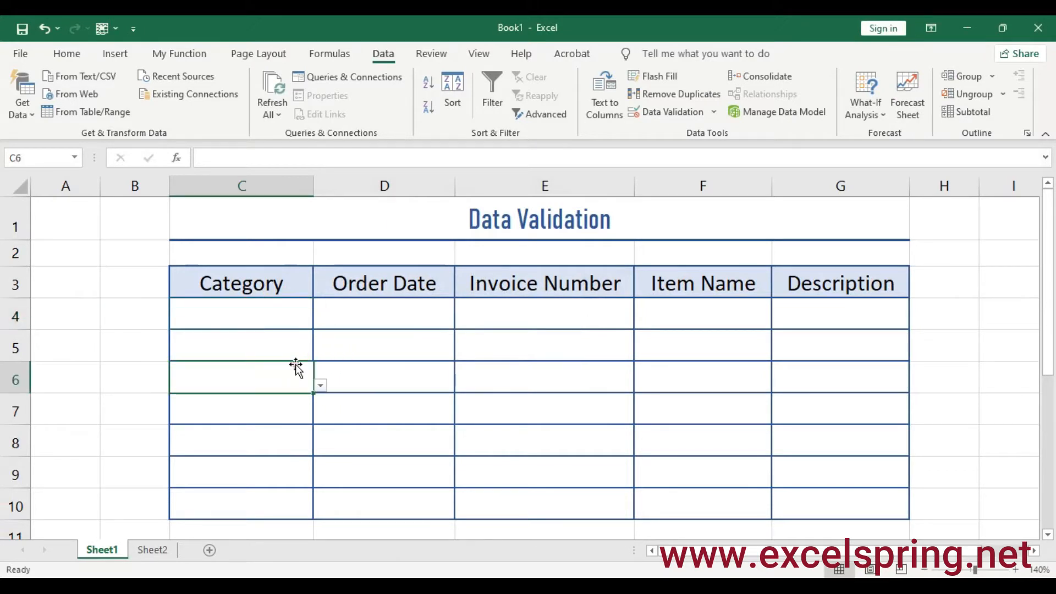
left_click(292, 434)
left_click(273, 385)
left_click(275, 349)
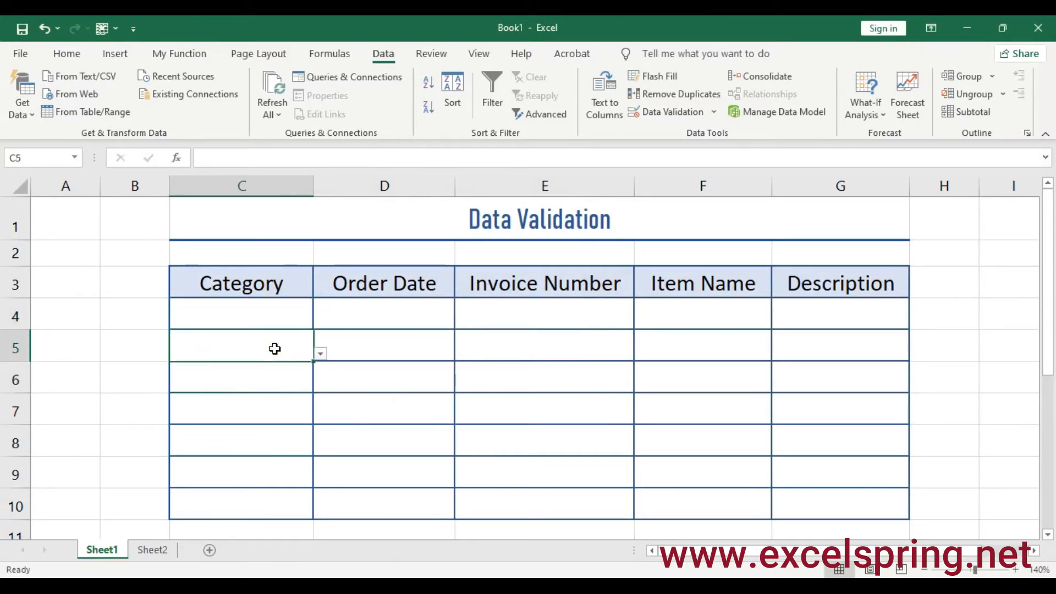
left_click(286, 317)
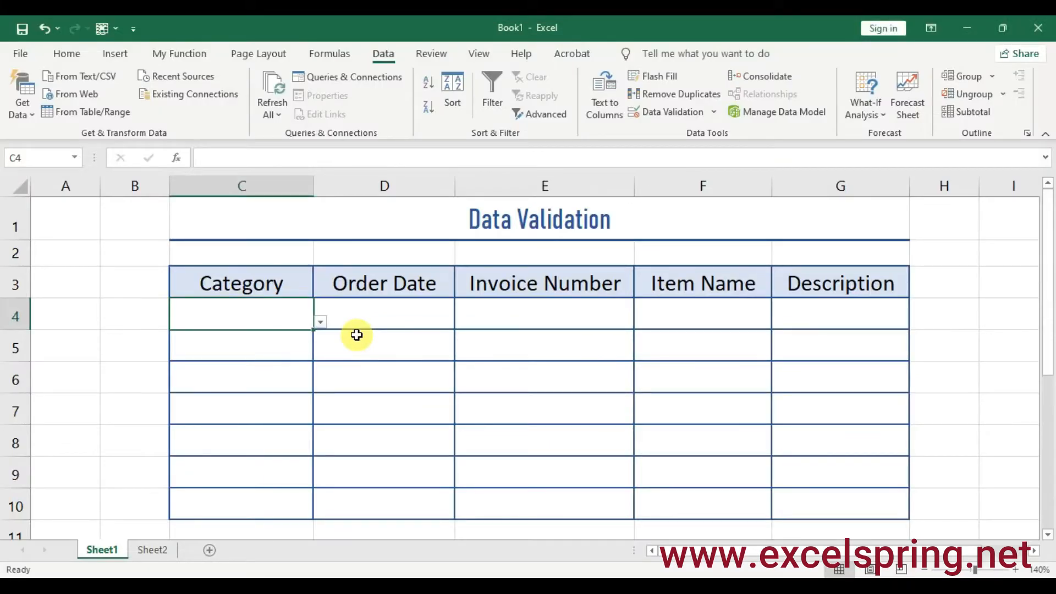
Choose Beverages from the dropdown list in cell C4.
left_click(319, 322)
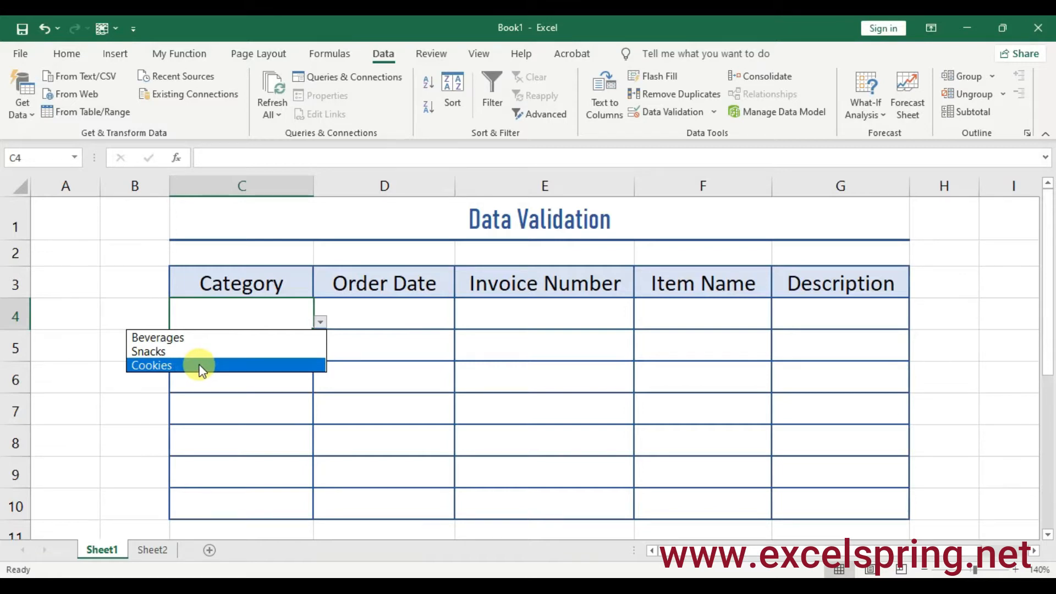
left_click(165, 337)
left_click(240, 346)
left_click(236, 322)
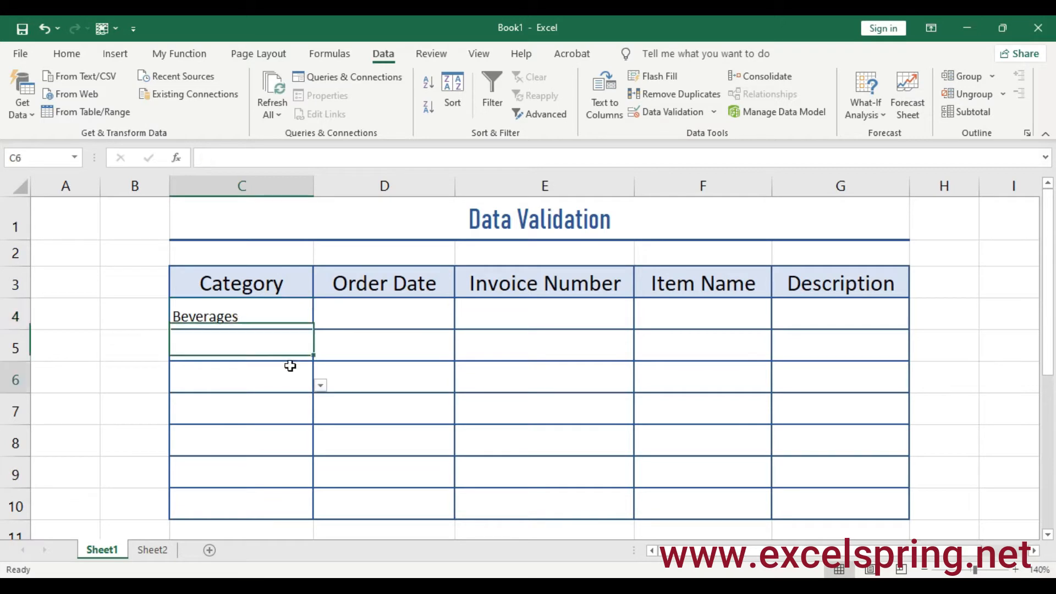
Format the table body C4:G10 with font size 14, centred horizontally and vertically.
left_click_drag(247, 325, 810, 507)
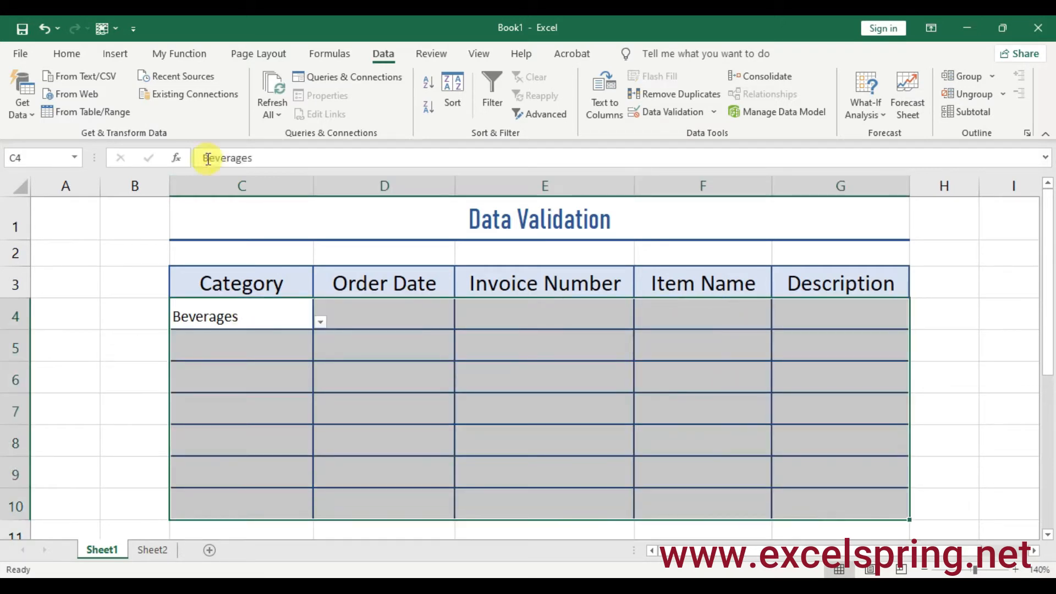
left_click(62, 62)
left_click(186, 84)
type("14")
key("Return")
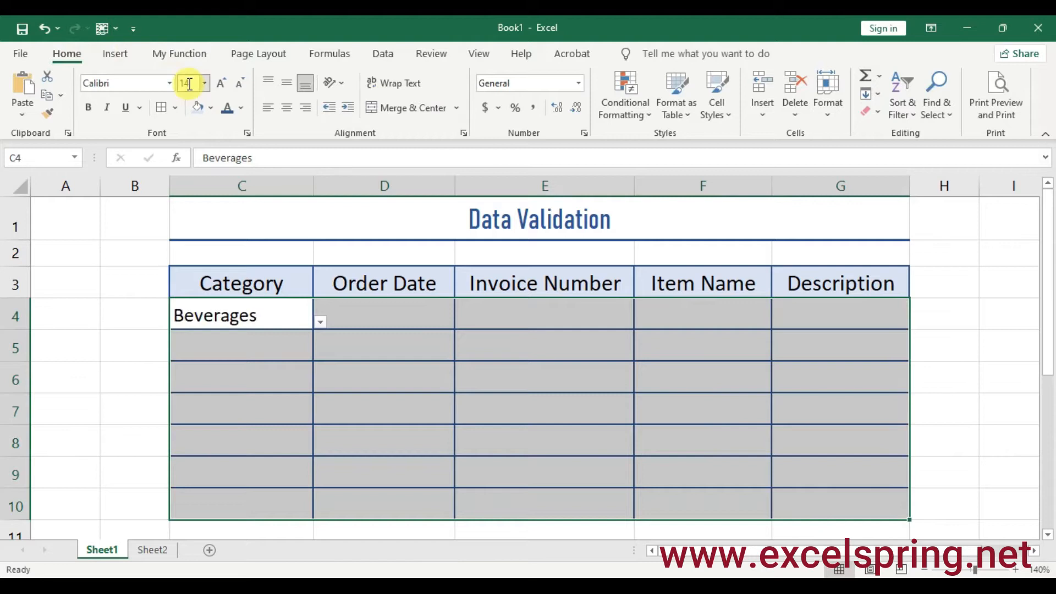
left_click(285, 107)
left_click(287, 83)
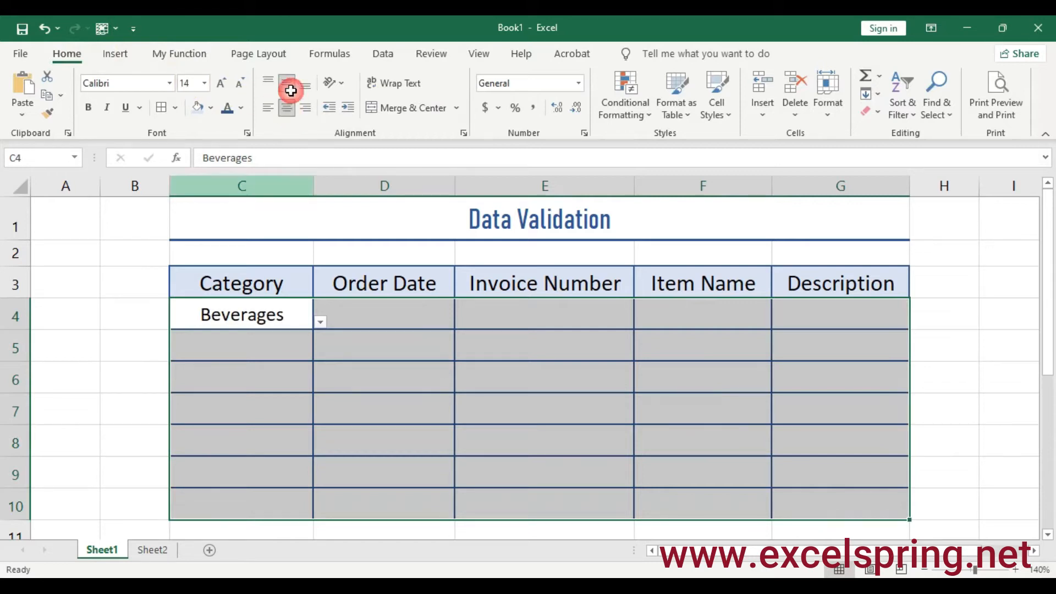
left_click(360, 404)
Clear all contents, formats and validation from cells C5:C6.
mouse_move(275, 346)
left_mouse_down()
mouse_move(275, 393)
mouse_move(275, 375)
left_mouse_up()
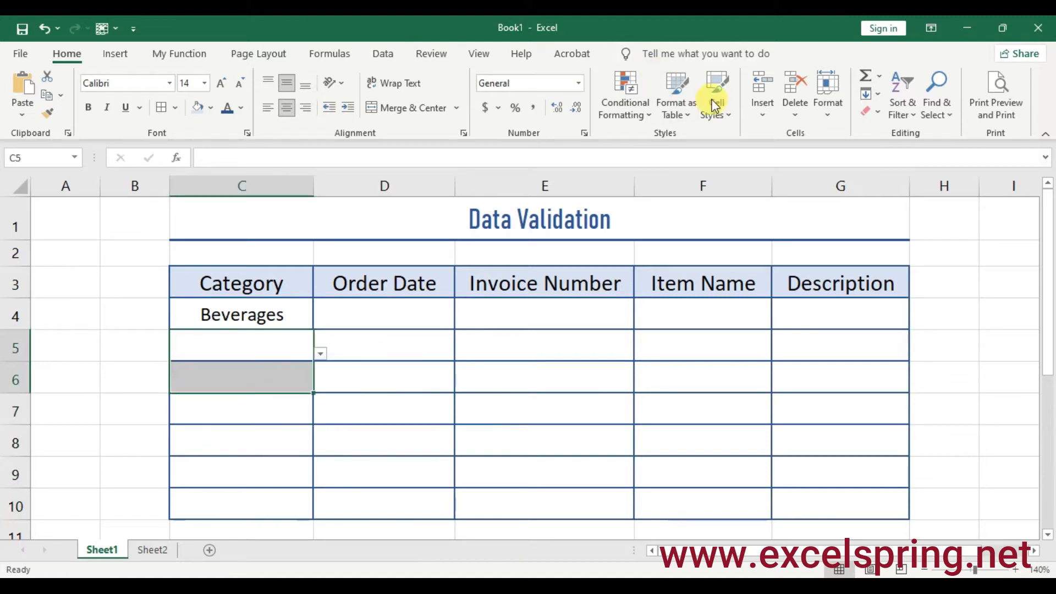
left_click(872, 109)
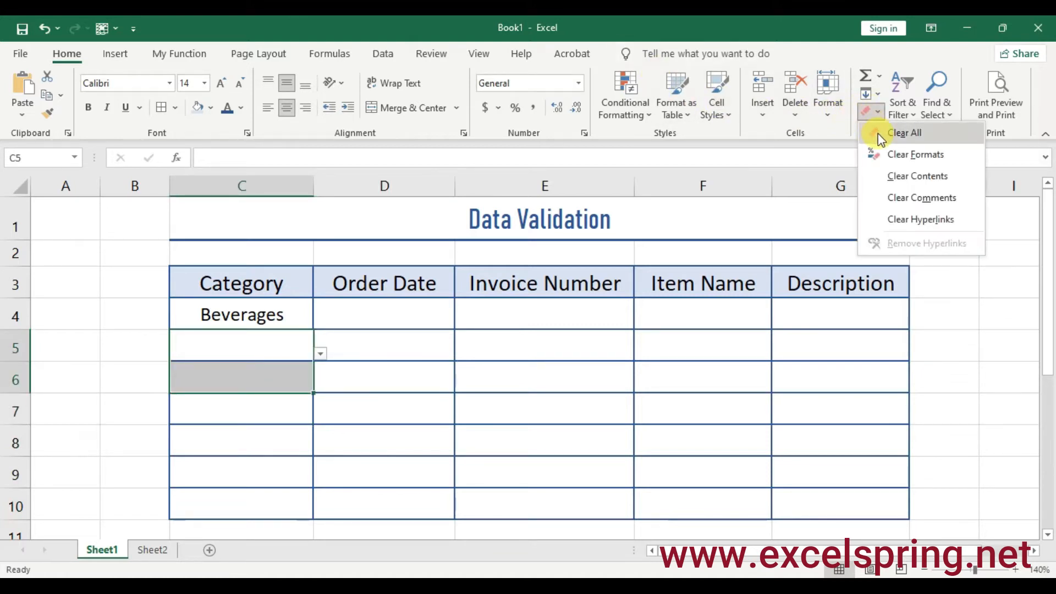
left_click(877, 132)
left_click(363, 379)
Apply solid blue outline and inside borders to cells C5:C6 to match the table.
left_click_drag(254, 348, 260, 388)
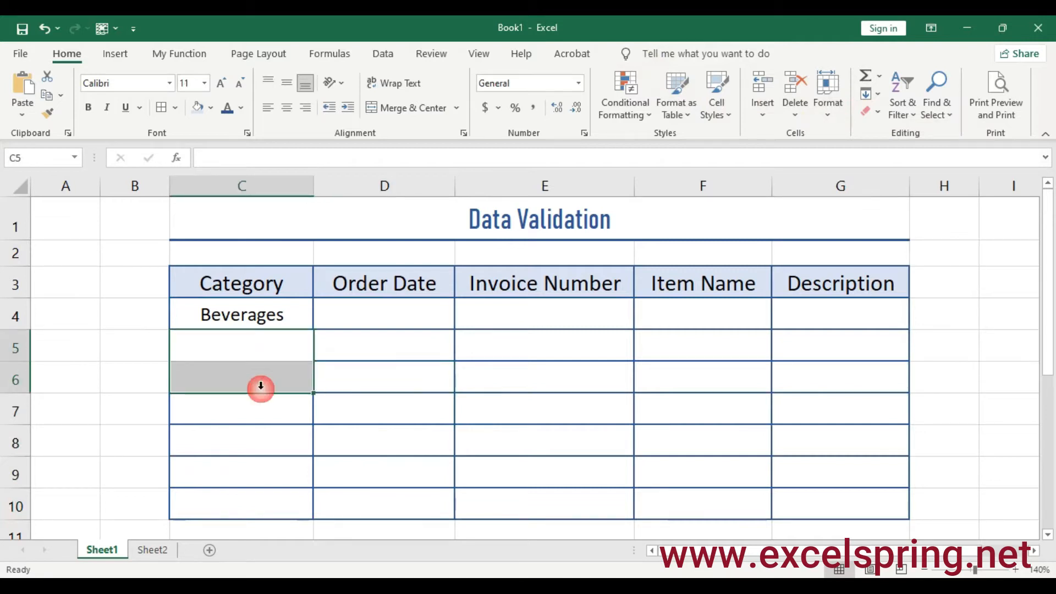
left_click(160, 108)
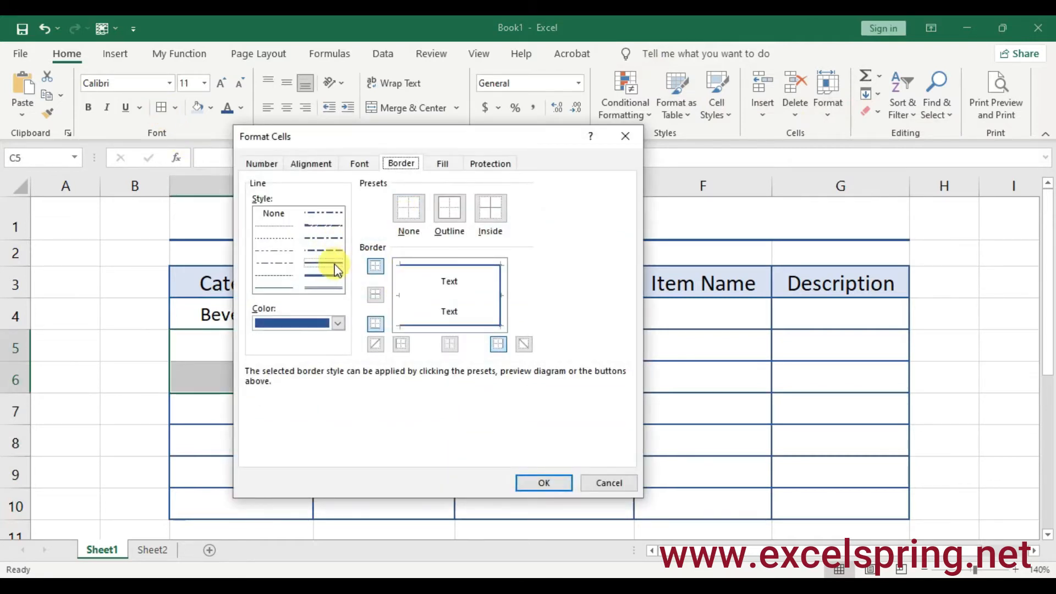
left_click(536, 483)
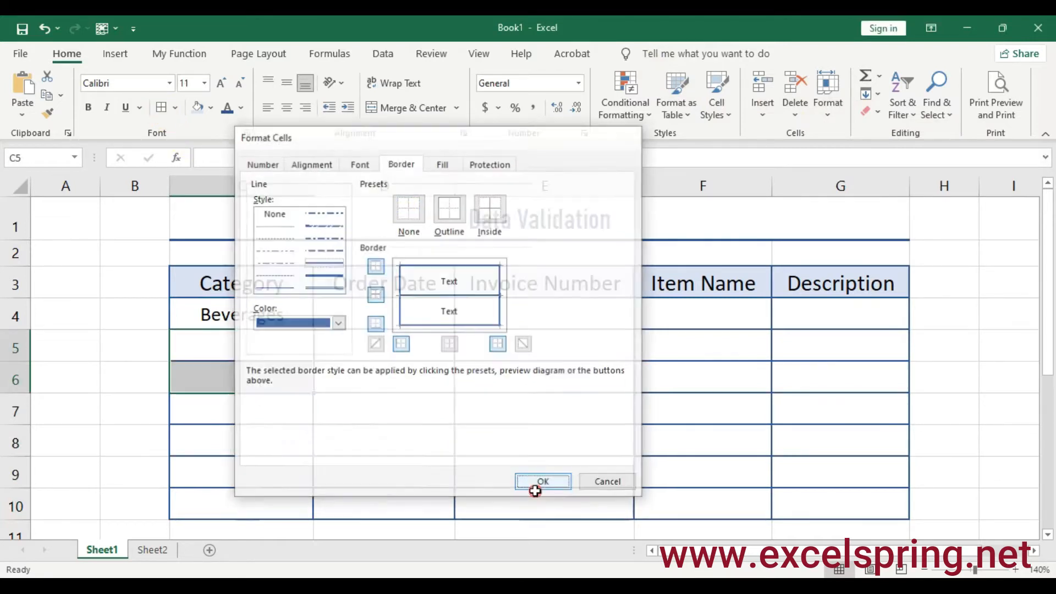
left_click(427, 428)
Delete the entry in C4 and test its validation by entering the invalid value ggggg, dismissing the alert.
left_click(292, 303)
left_click(294, 319)
left_click(321, 323)
left_click(281, 315)
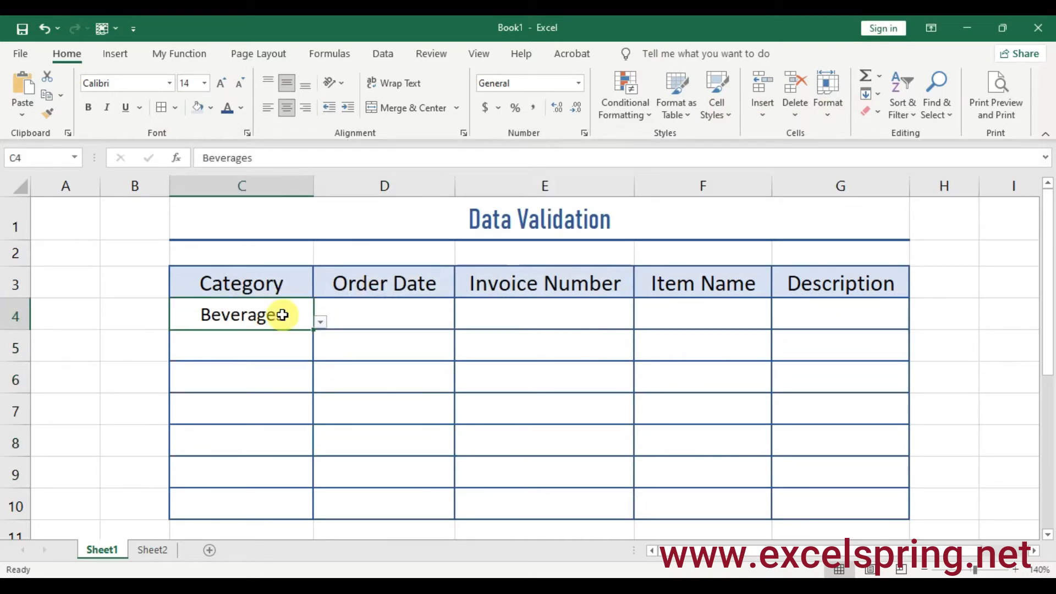
key("Delete")
type("ggggg")
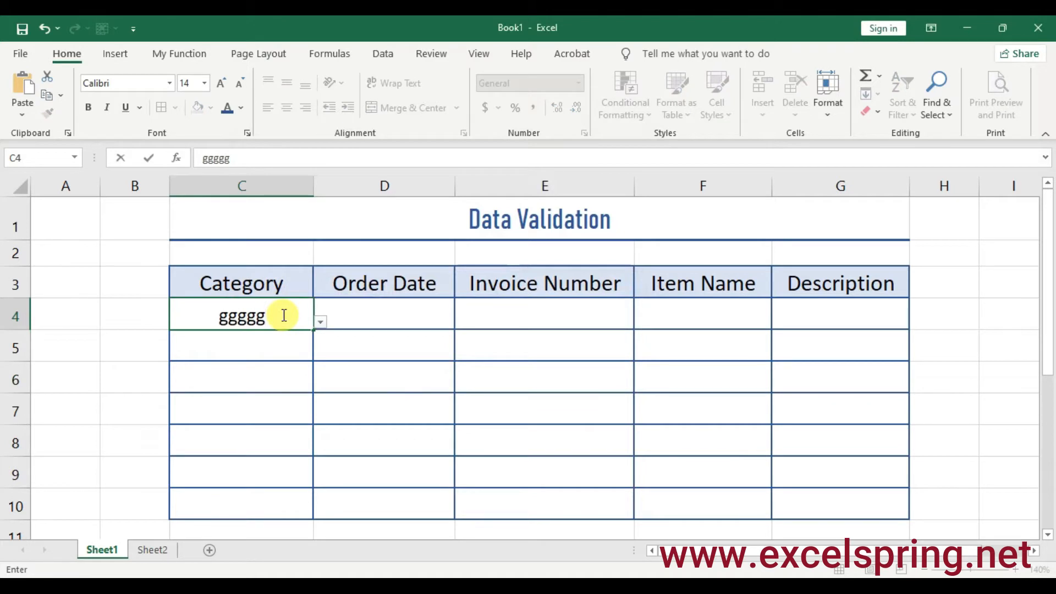
key("Return")
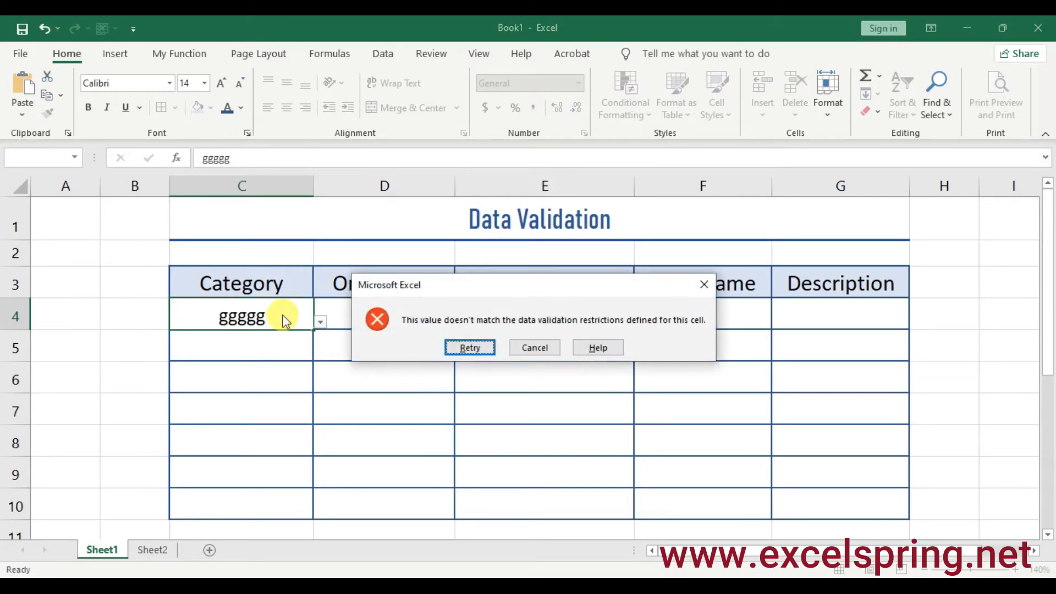
left_click(704, 285)
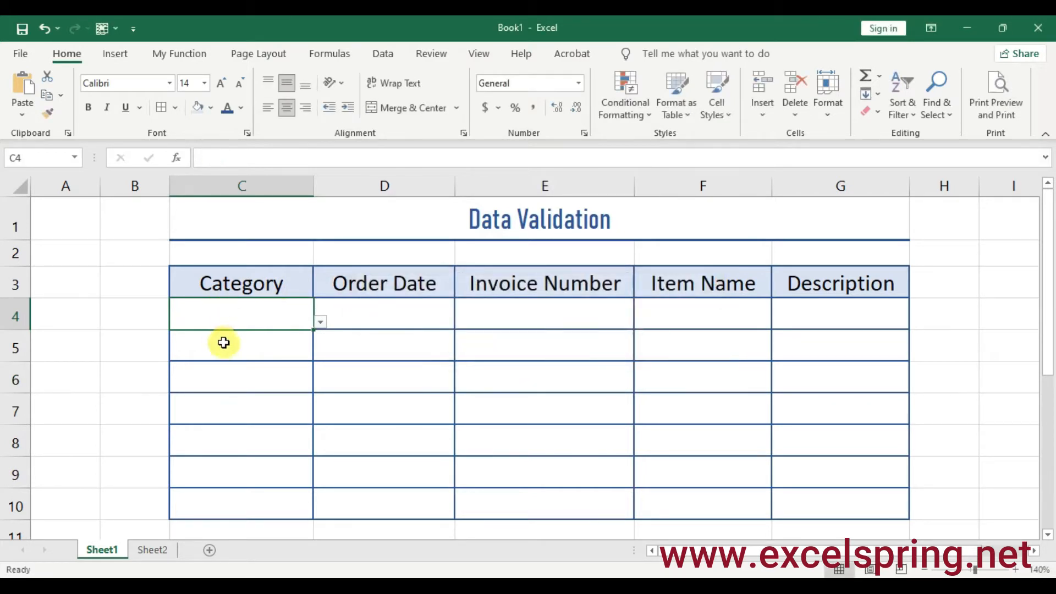
Review the dropdown choices of cell C4 and the list source in its data validation settings.
left_click(320, 322)
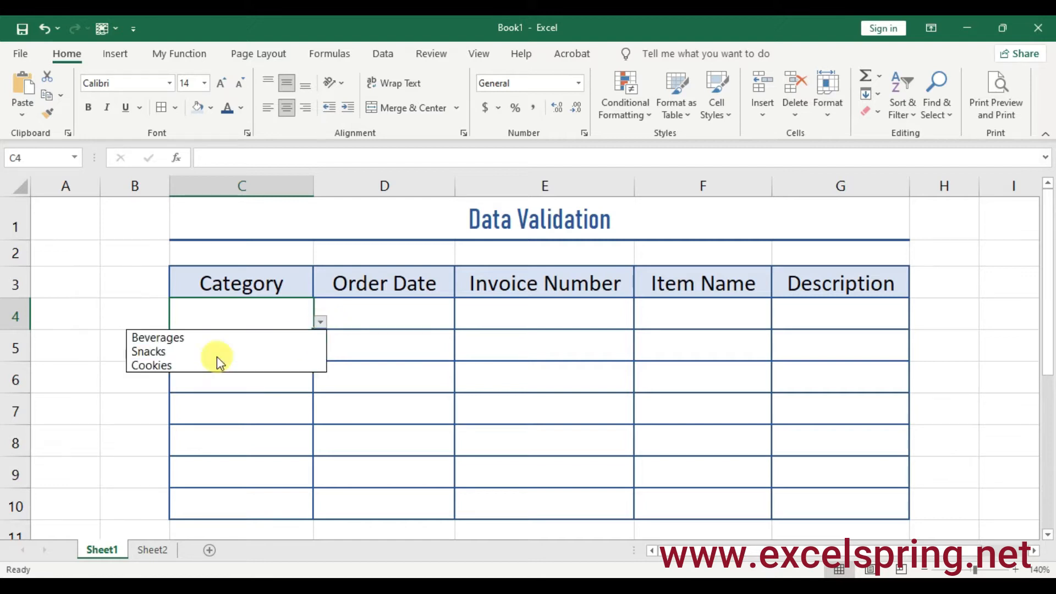
left_click(219, 392)
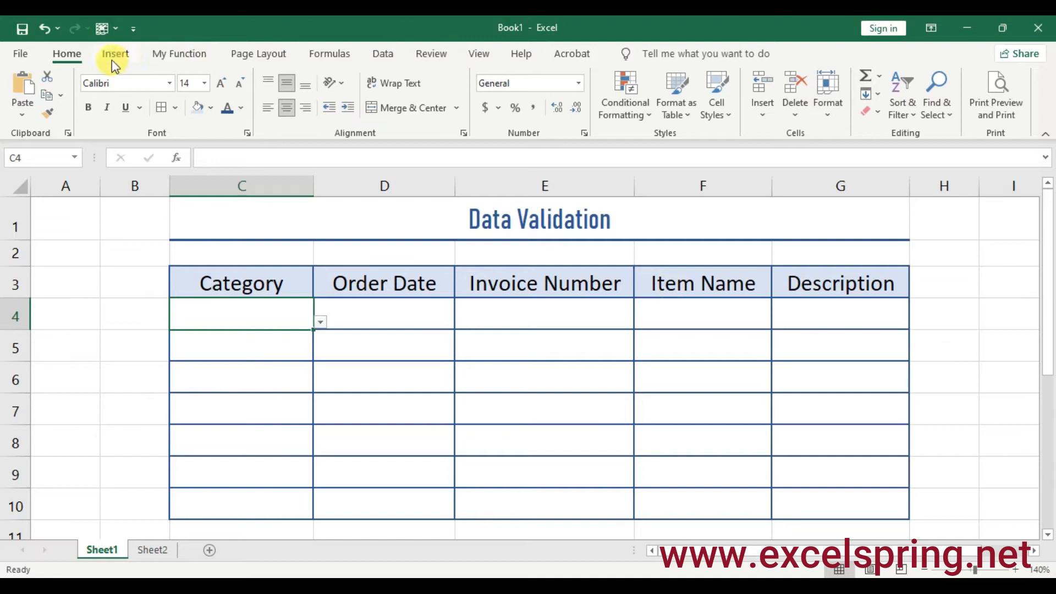
left_click(385, 59)
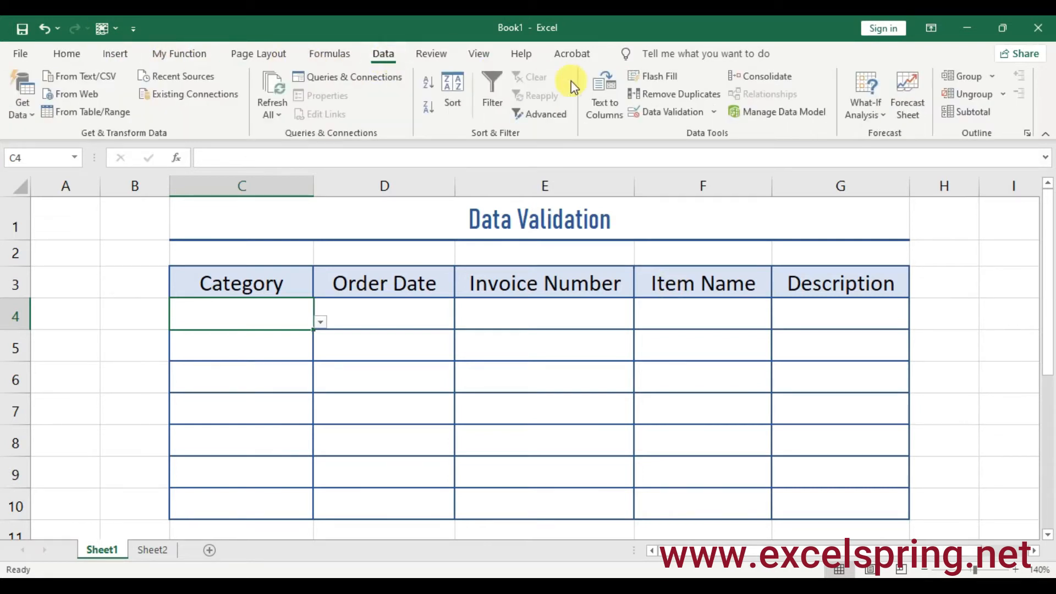
left_click(714, 112)
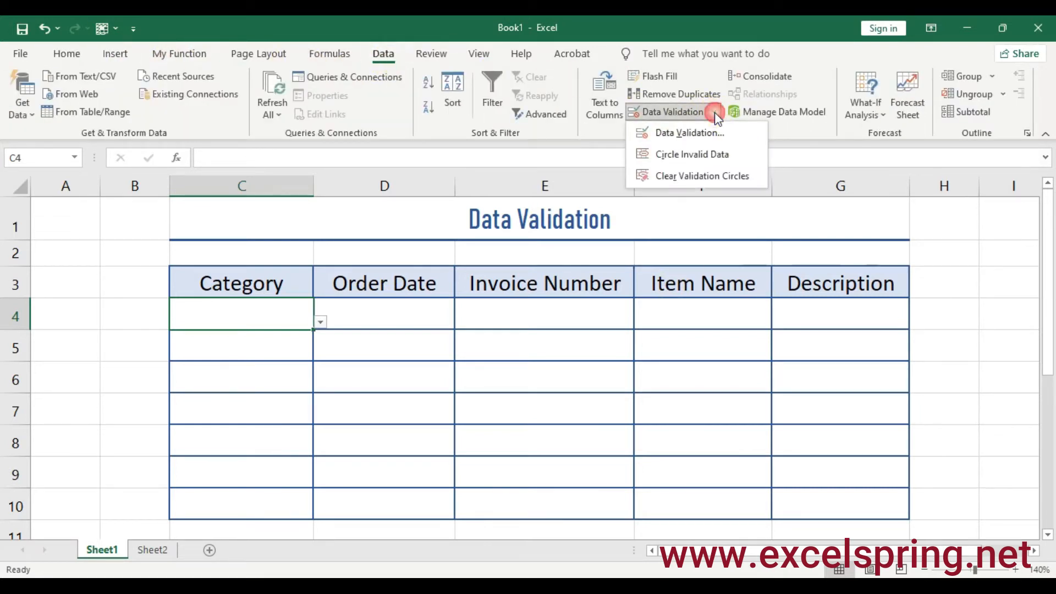
left_click(707, 132)
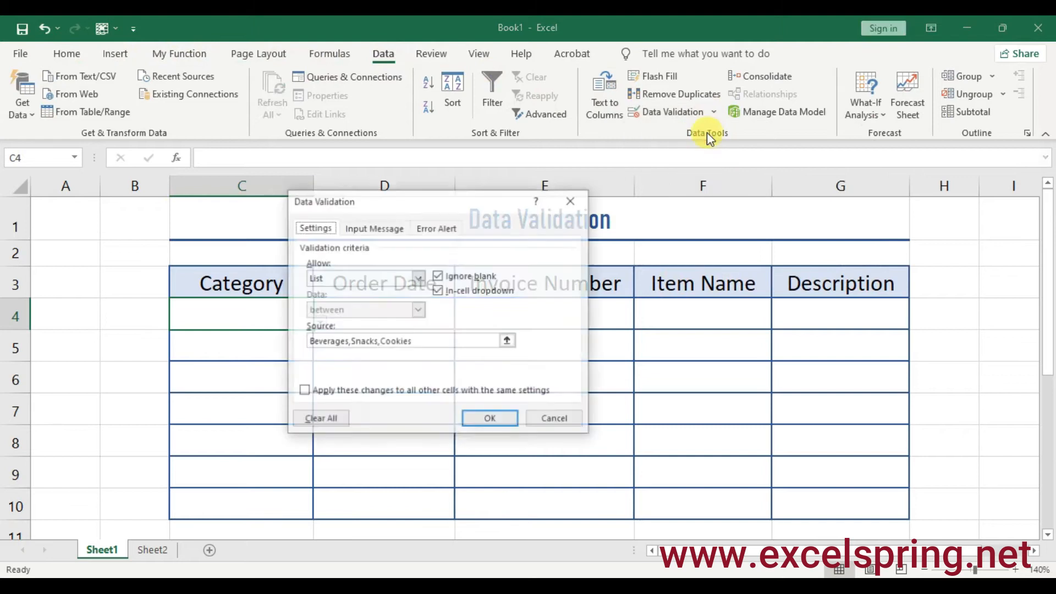
left_click(436, 339)
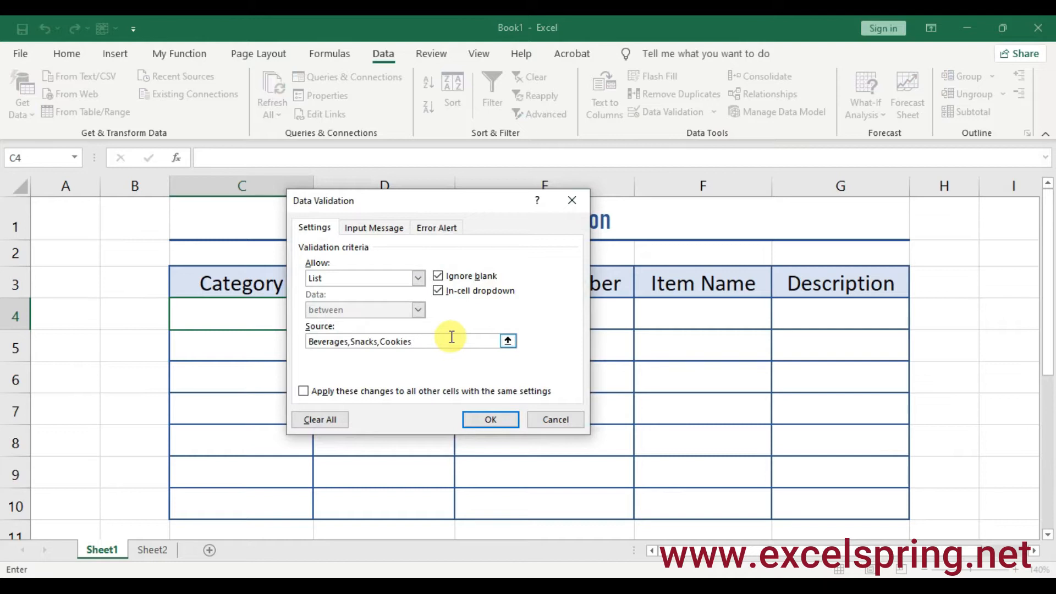
left_click(487, 419)
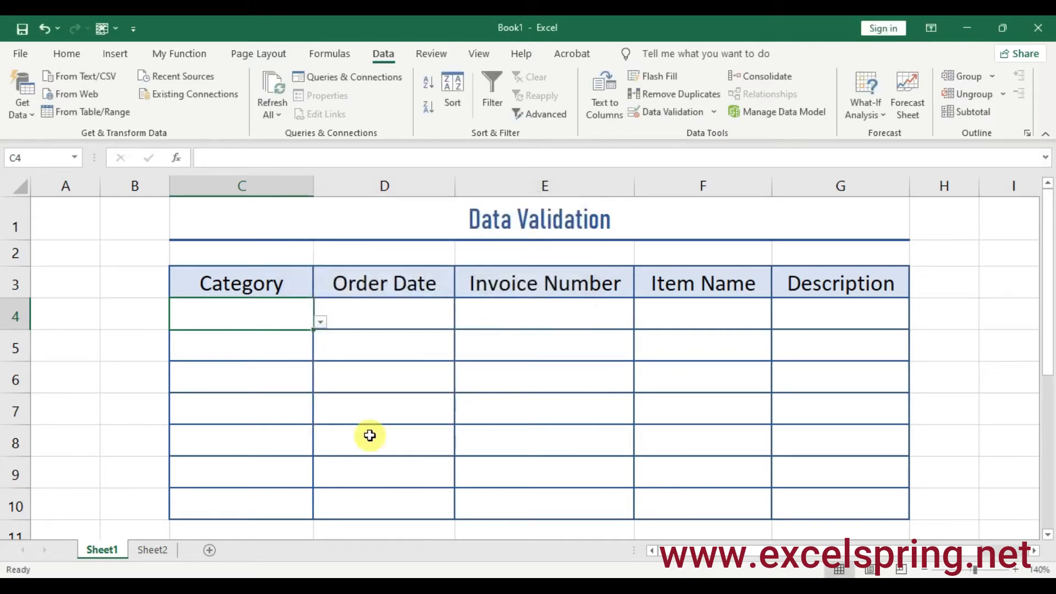
left_click(248, 346)
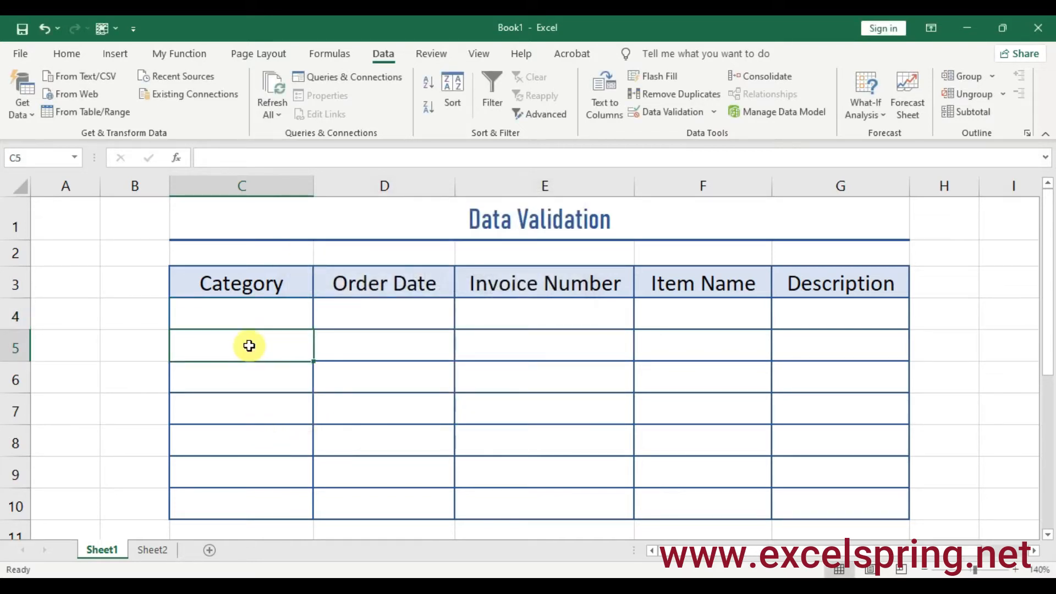
Permanently delete Sheet2 and add a new blank worksheet after Sheet1.
right_click(165, 550)
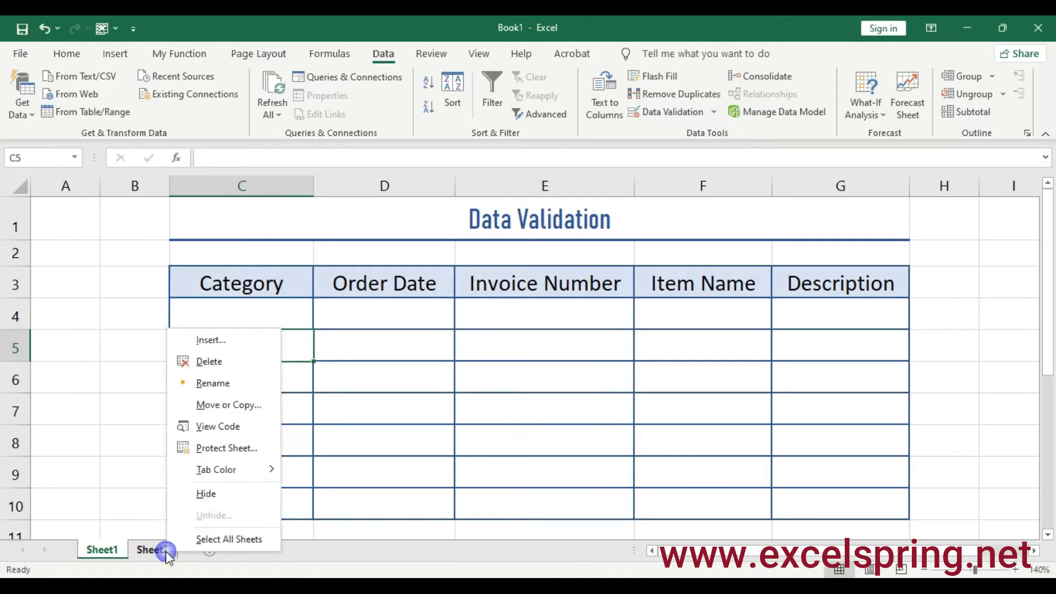
left_click(209, 361)
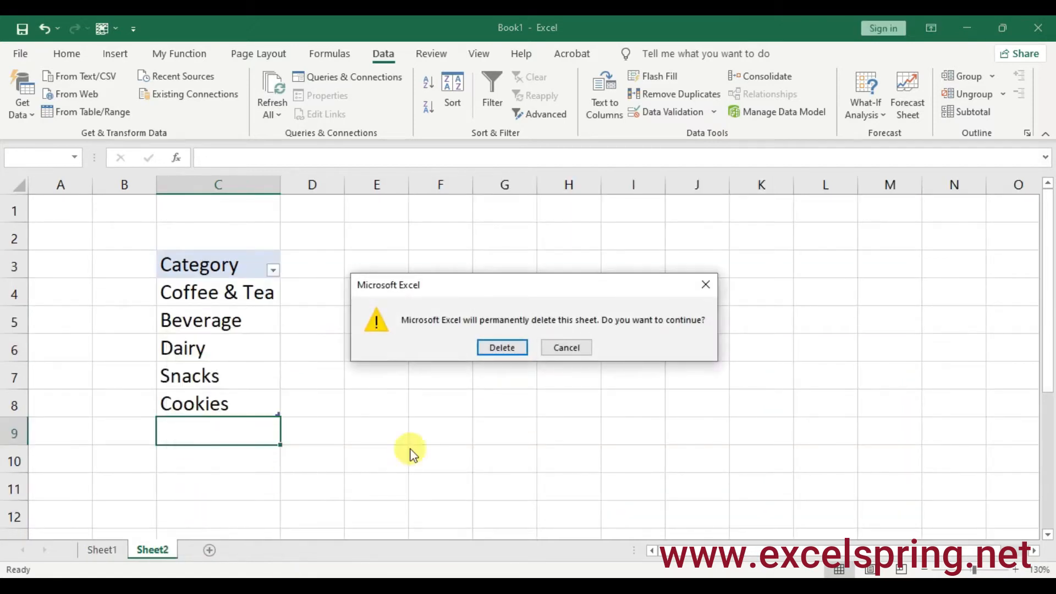
left_click(496, 350)
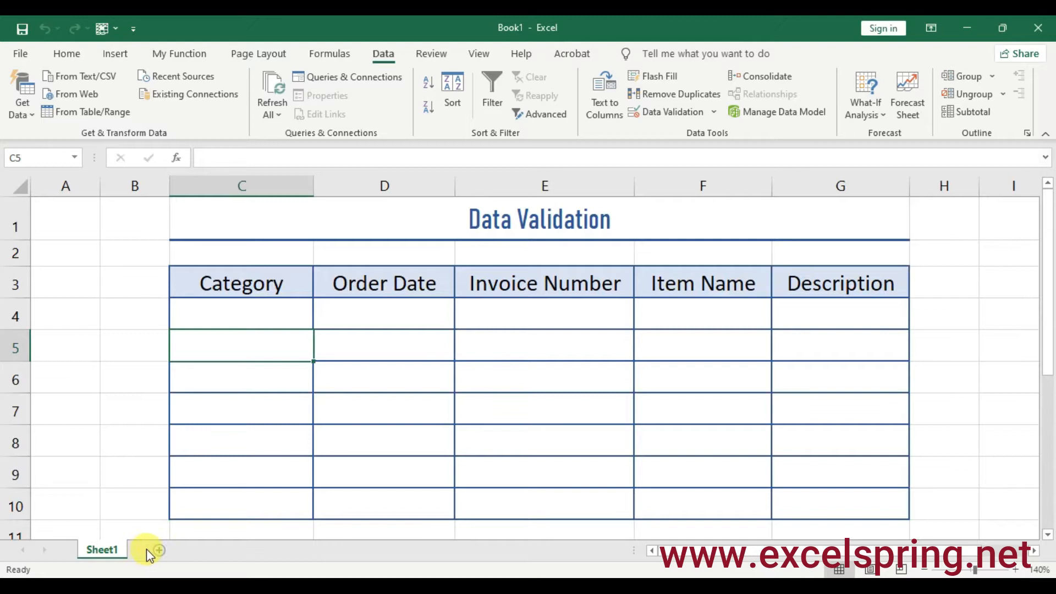
left_click(155, 550)
Set the font size to 15 for all cells of the new sheet.
left_click(1015, 570)
left_click(1015, 569)
left_click(1015, 570)
left_click(67, 55)
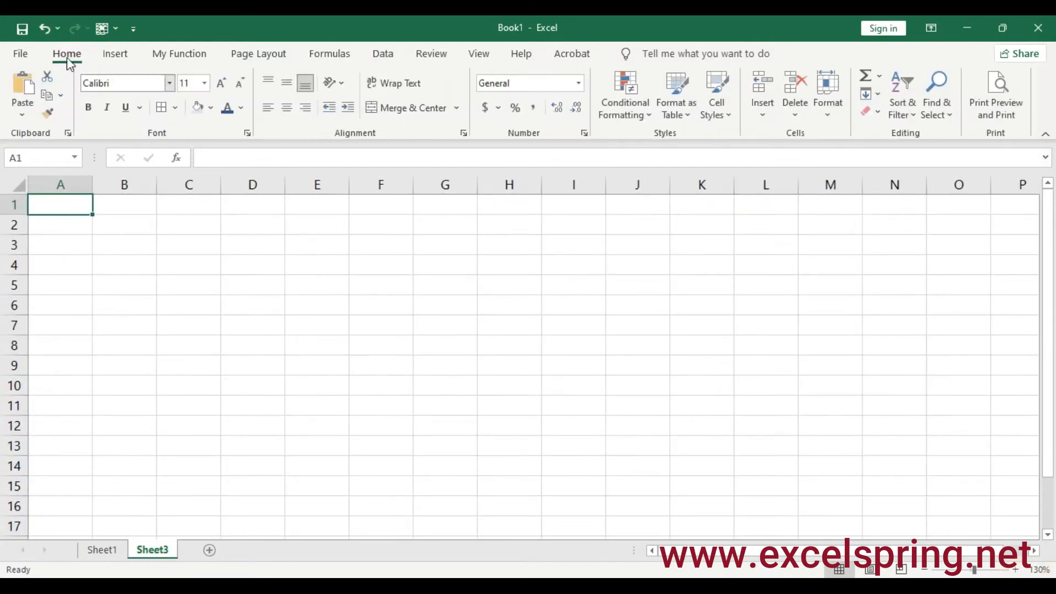
left_click(186, 83)
type("15")
key("Return")
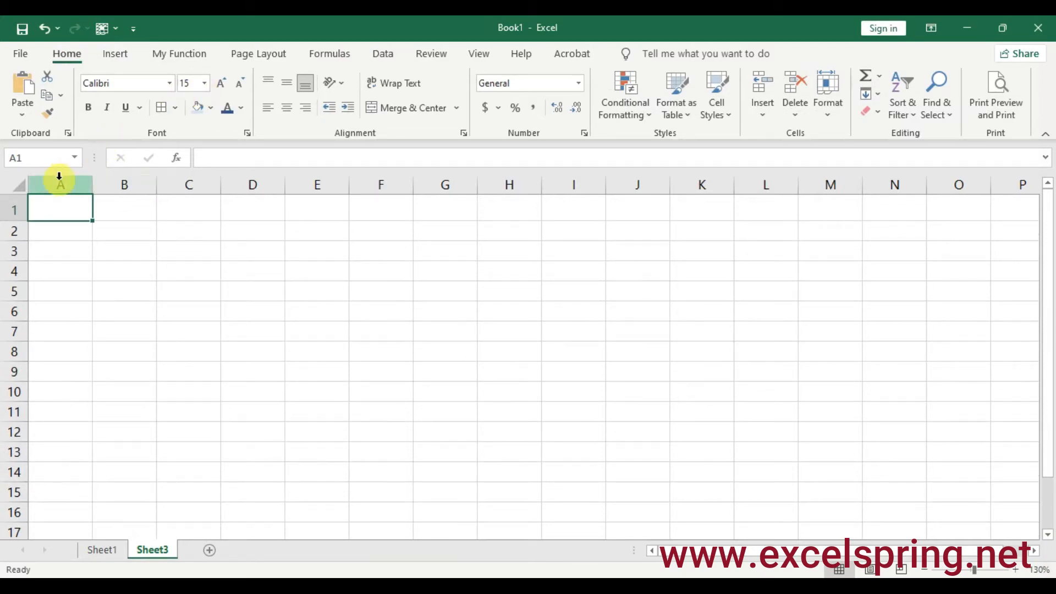
left_click(19, 186)
left_click(189, 83)
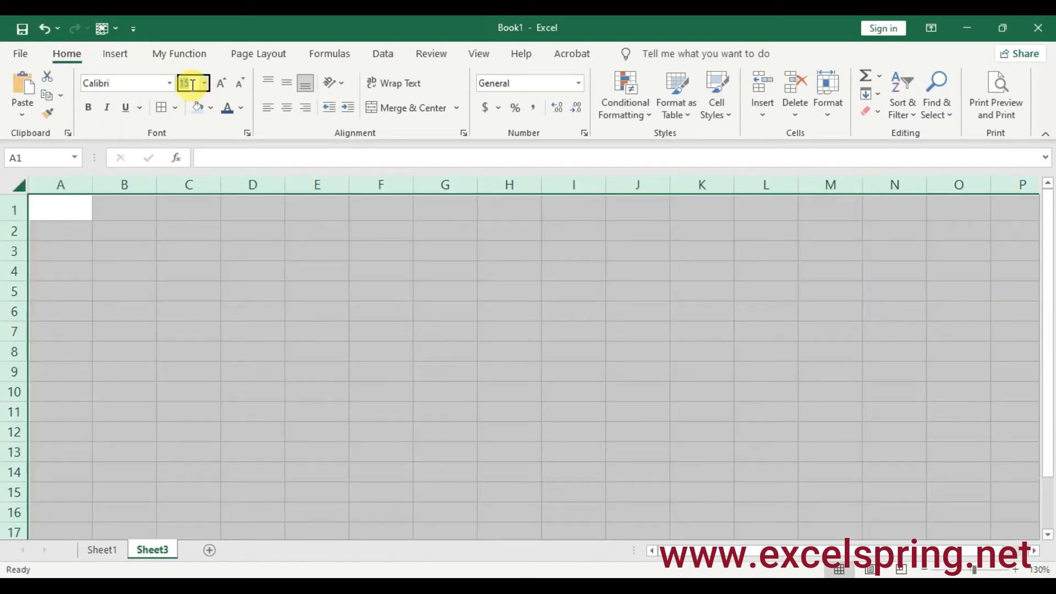
key("Return")
left_click(200, 255)
left_click(274, 289)
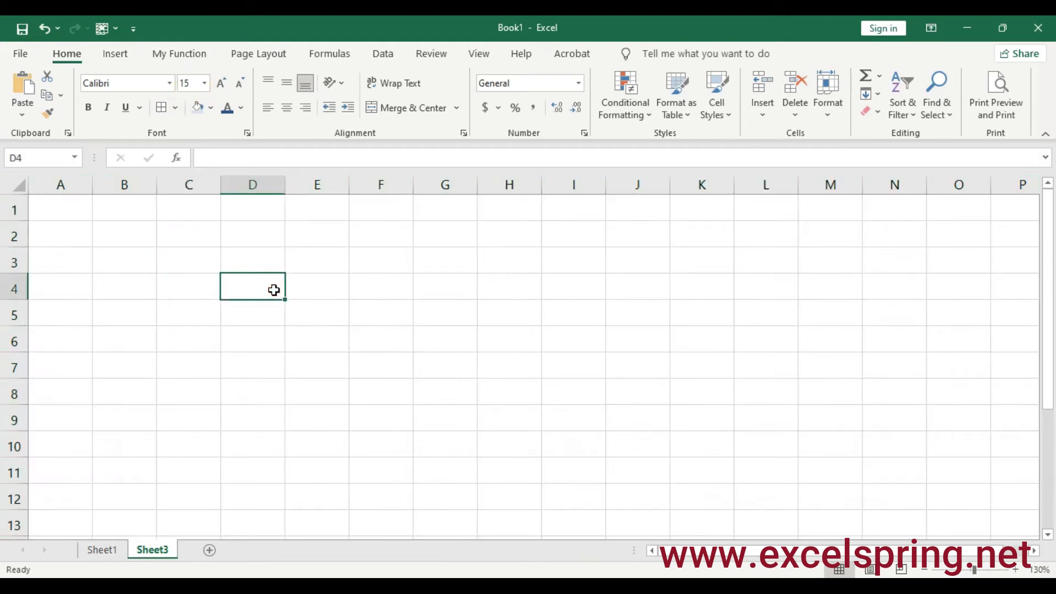
Widen column C of Sheet3 and enter the header Category in cell C2.
left_click_drag(220, 184, 250, 186)
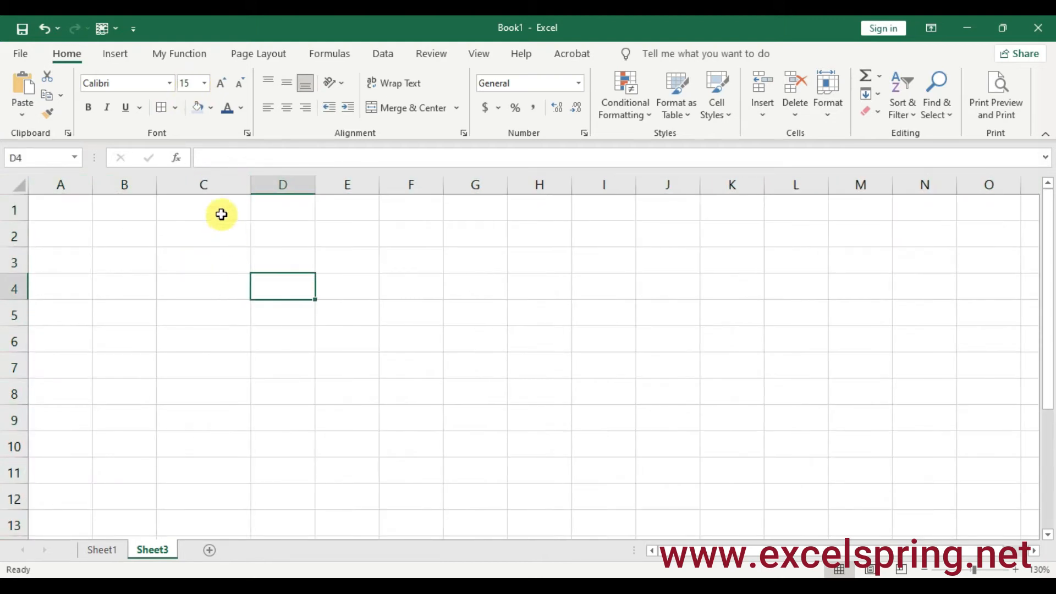
left_click(221, 230)
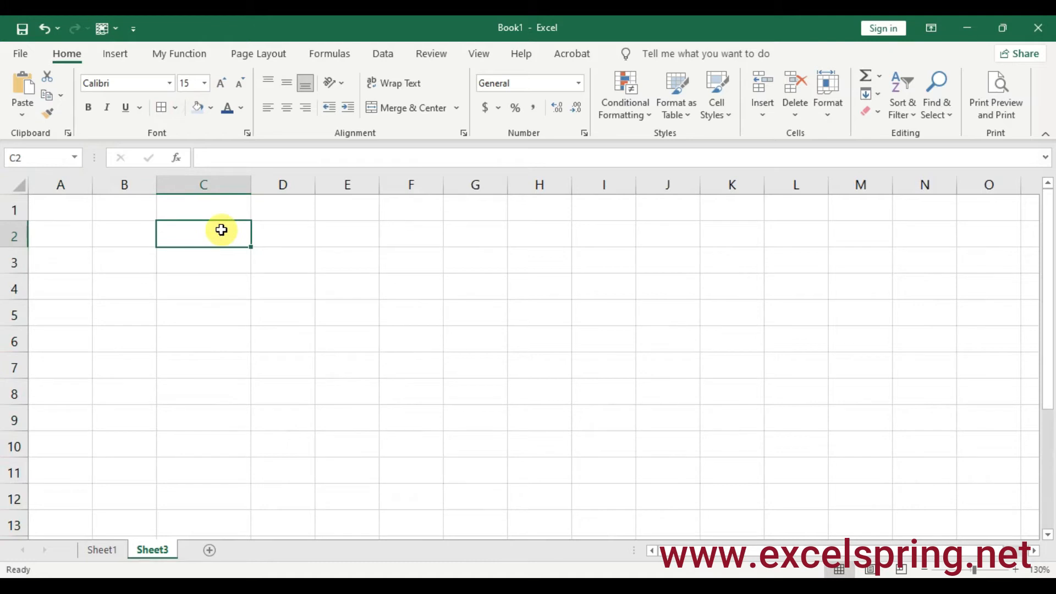
type("Category")
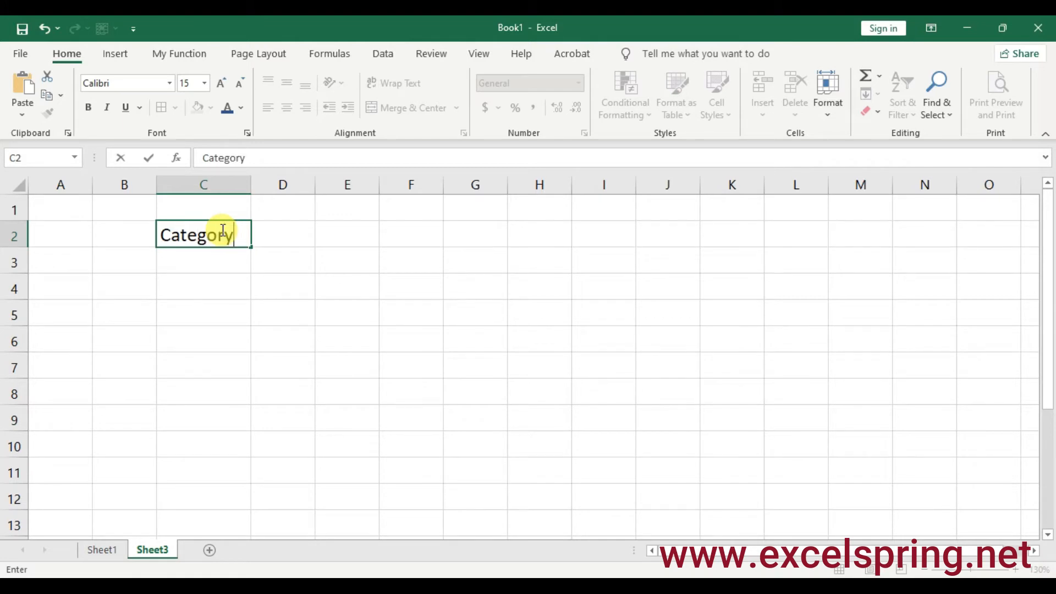
left_click(226, 308)
Enter the category items Beverages, Snacks and Cookies in cells C3 to C5.
left_click(221, 267)
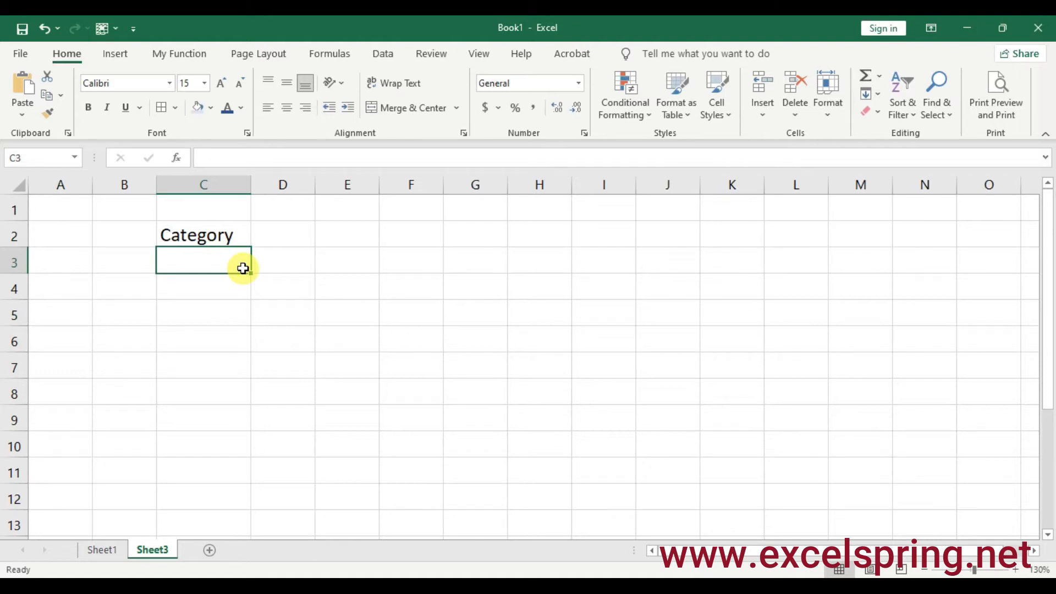
type("Beverages")
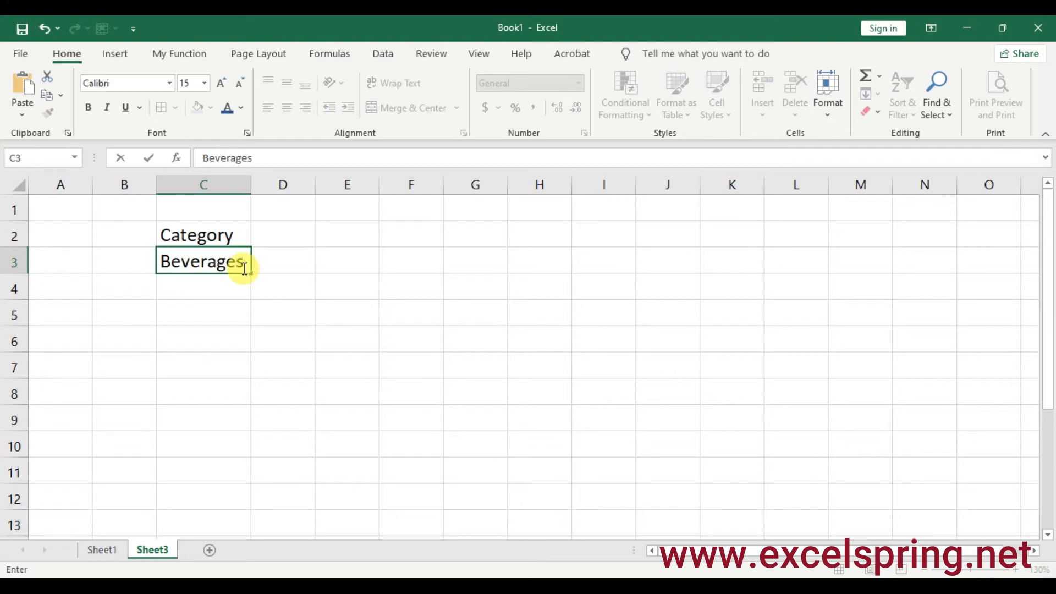
key("Return")
type("S")
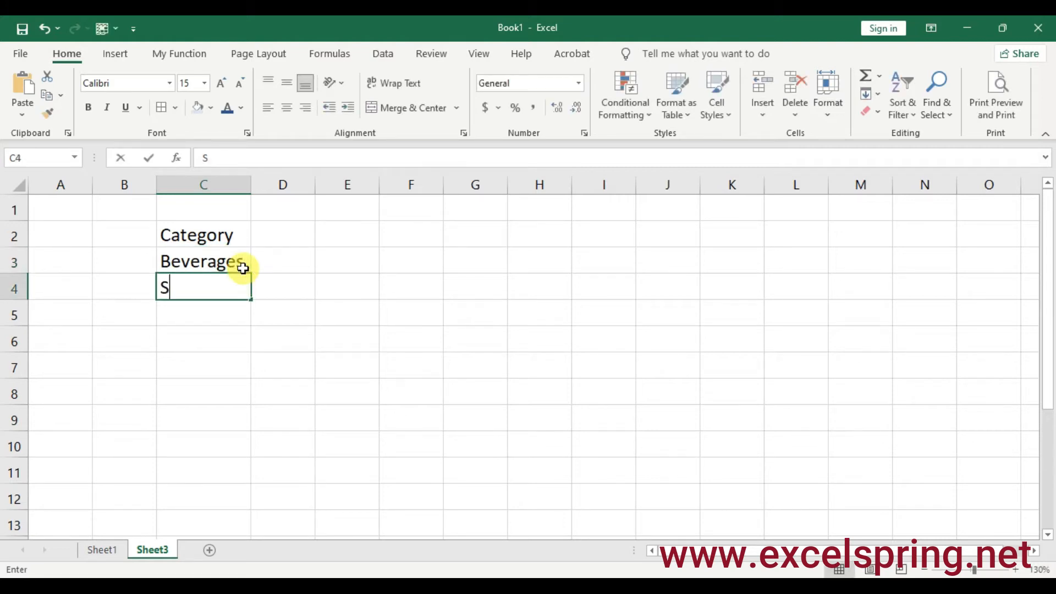
type("nacks")
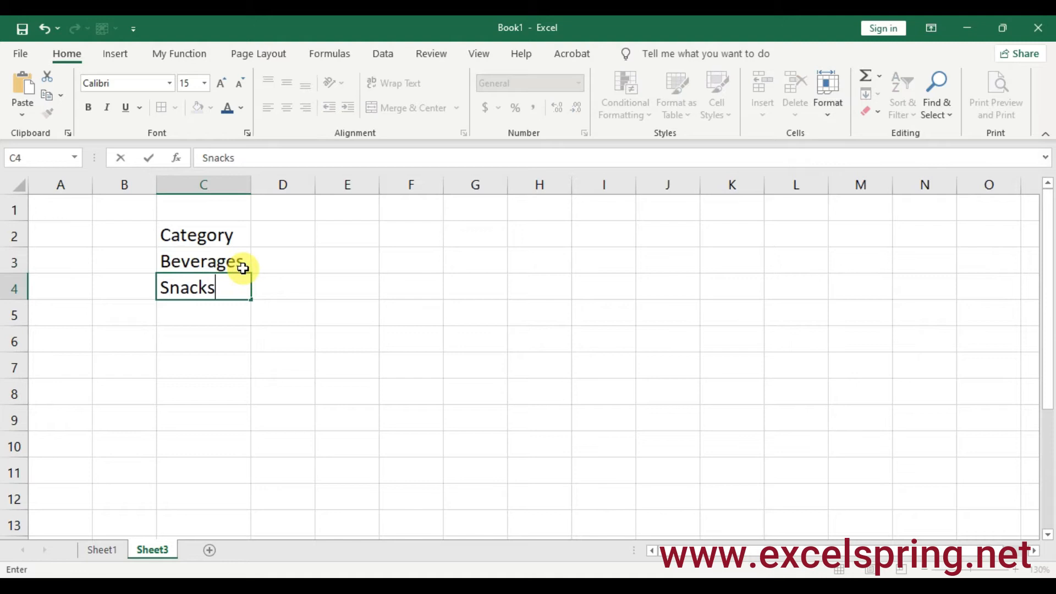
key("Return")
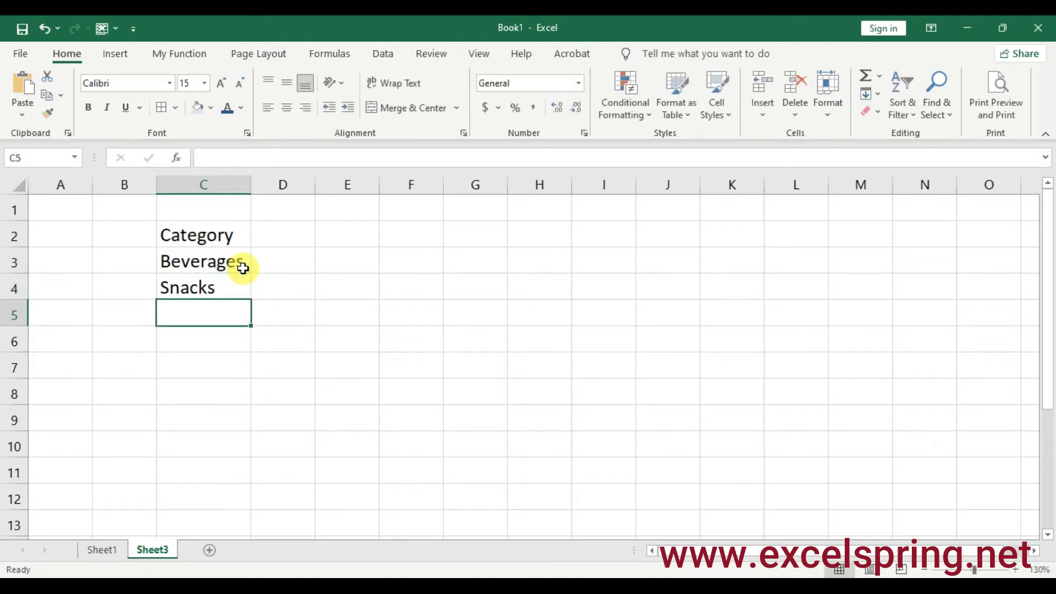
type("Cookies")
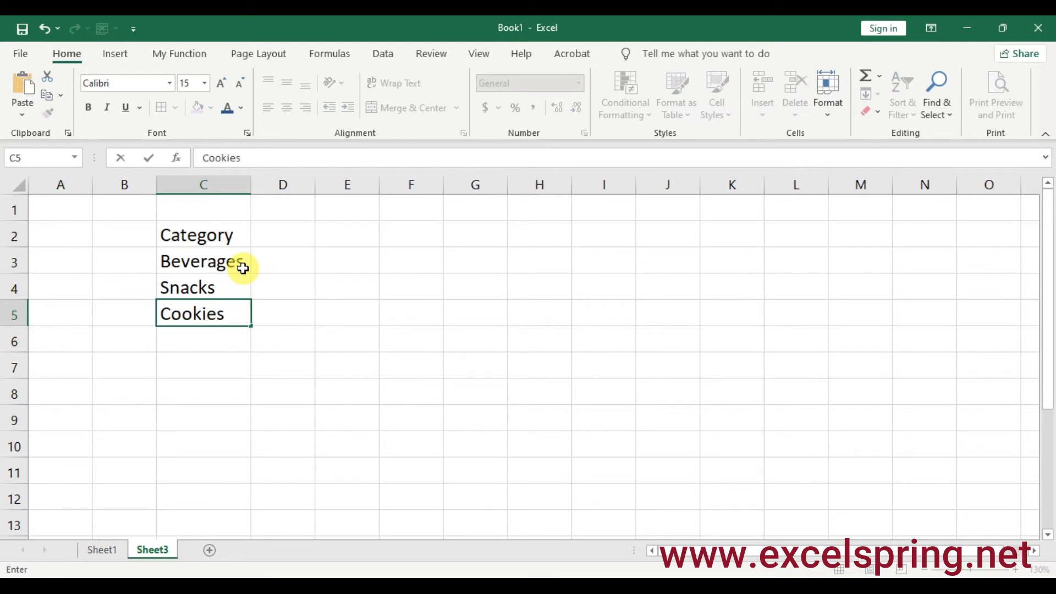
key("Return")
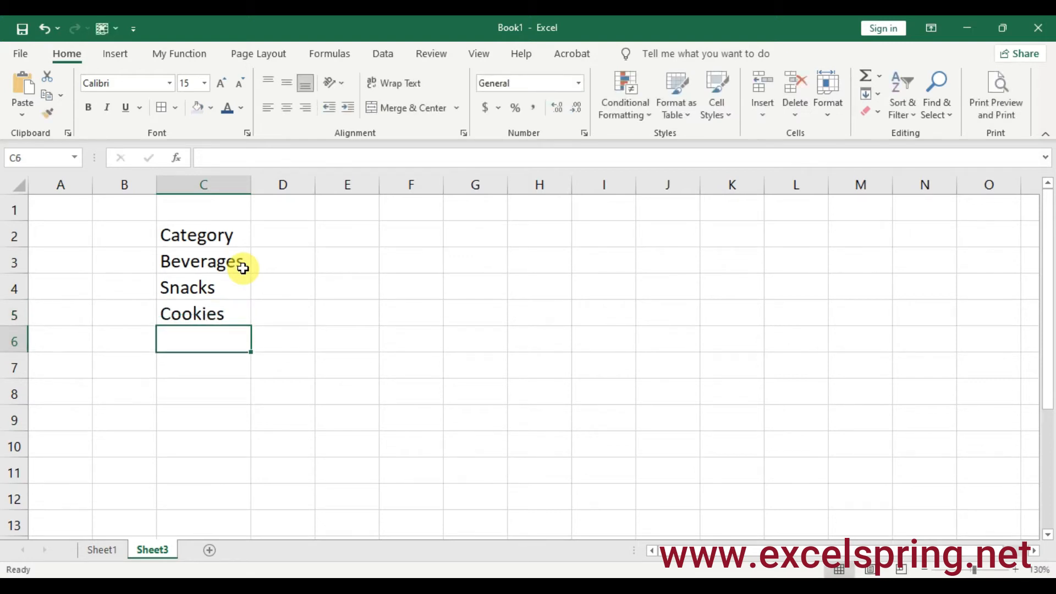
Fill the Category header cell C2 with light blue.
left_click(227, 236)
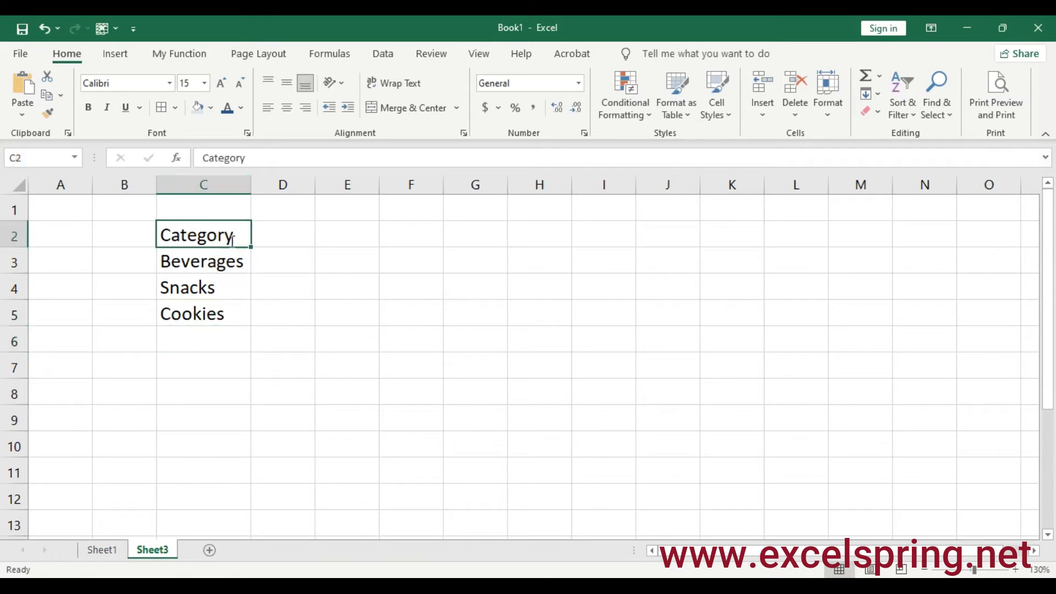
left_click(194, 102)
left_click(323, 272)
Add List data validation to cell C5 on Sheet1 with the source =Sheet3!$C$3:$C$5.
left_click_drag(193, 262, 201, 303)
left_click(119, 550)
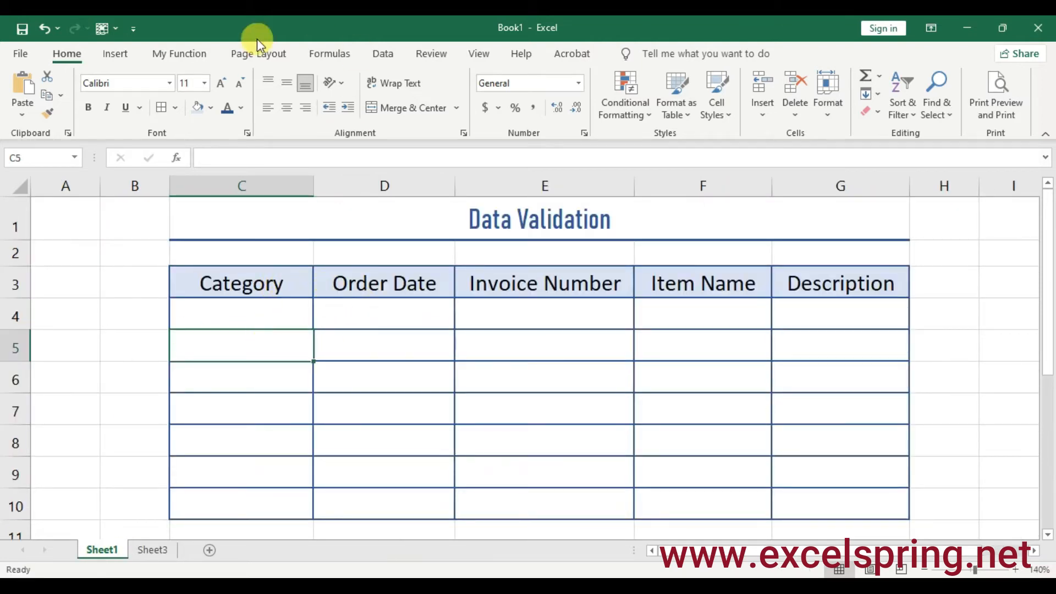
left_click(380, 58)
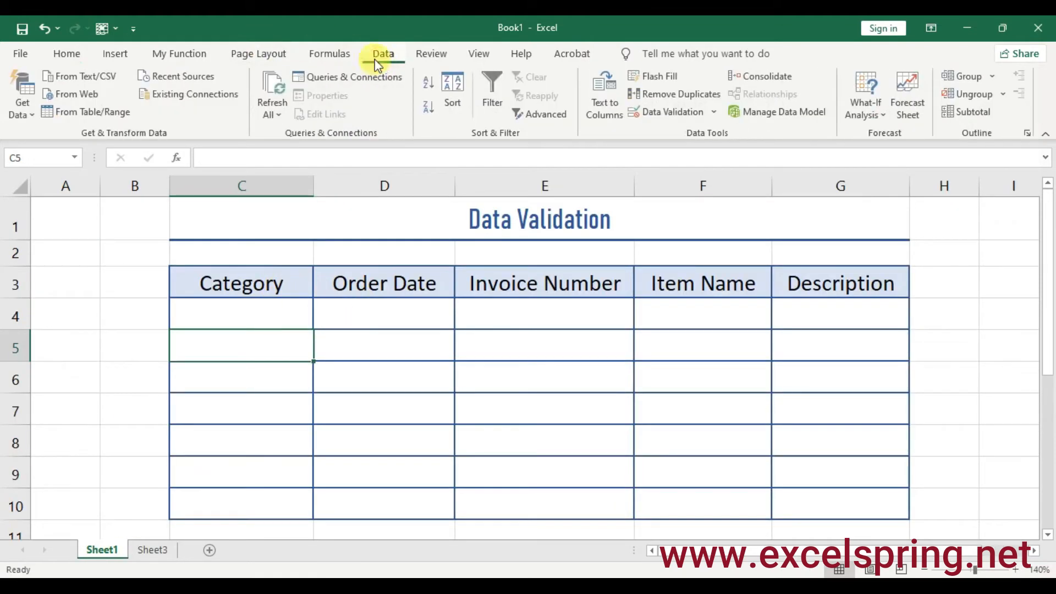
left_click(657, 113)
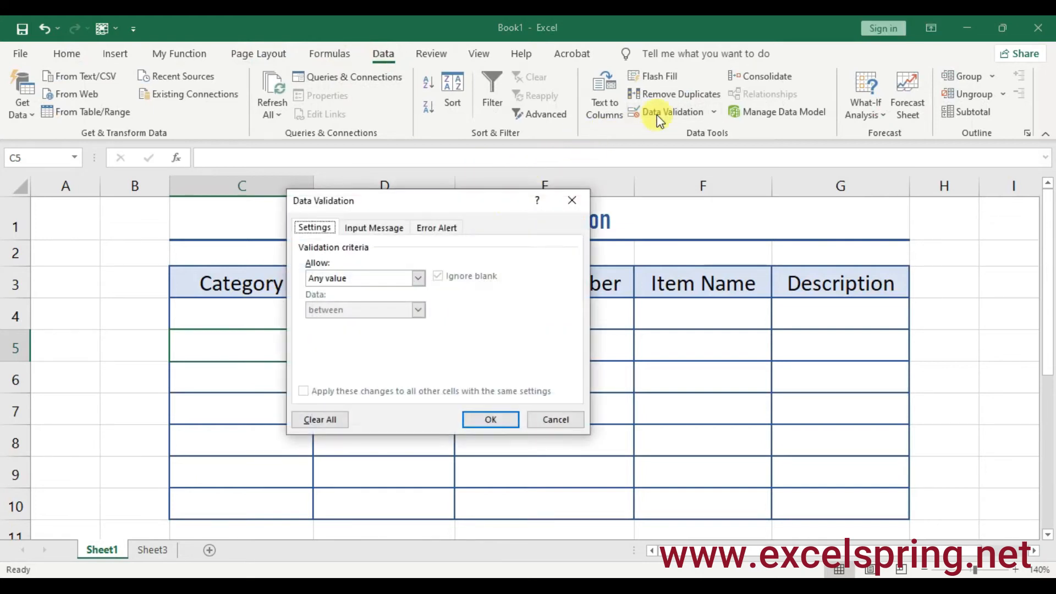
left_click(417, 277)
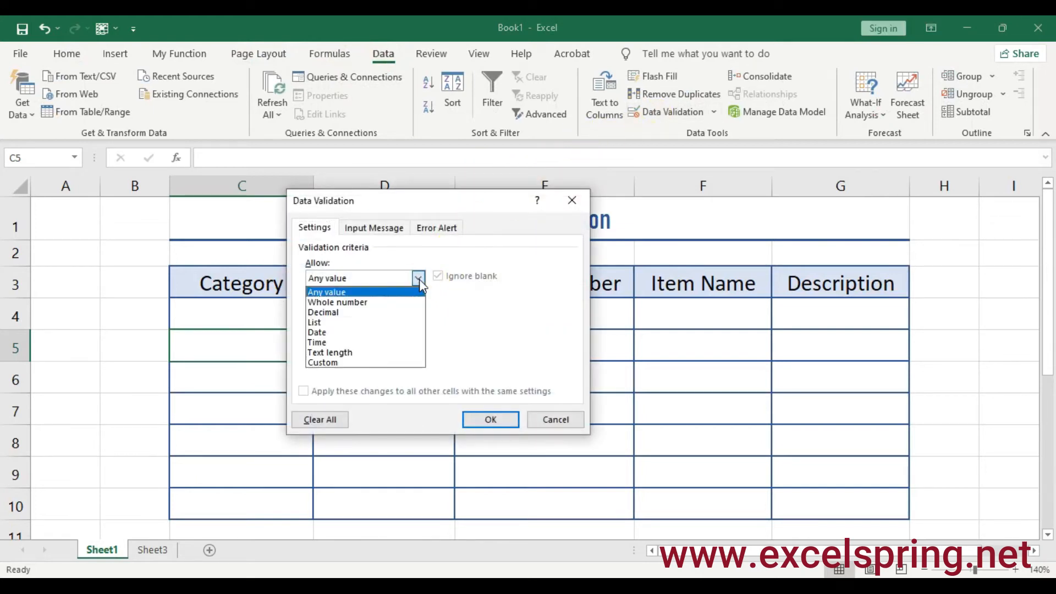
left_click(316, 324)
left_click(319, 340)
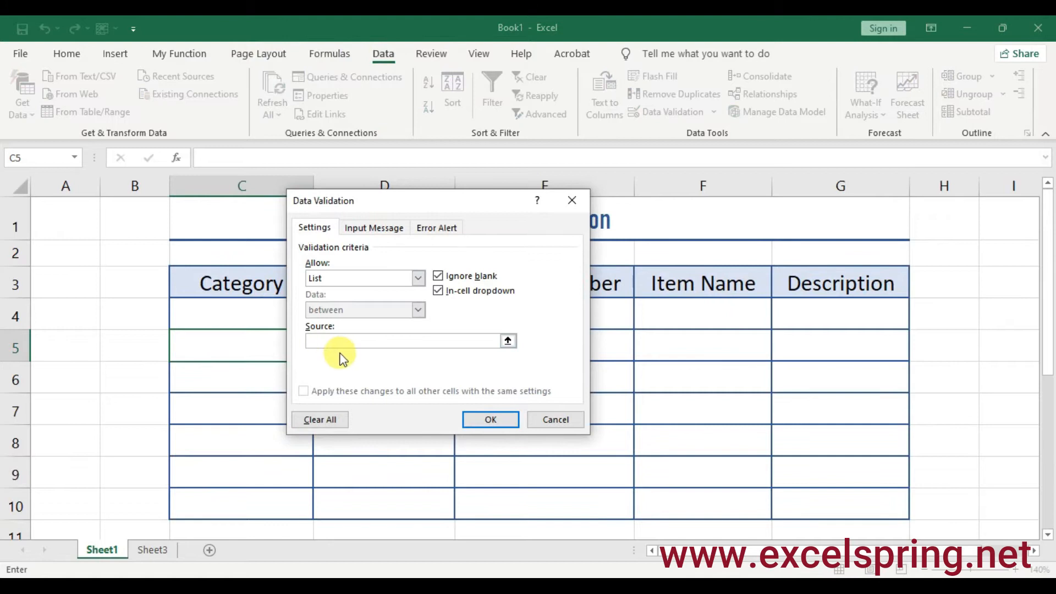
type("=")
left_click(151, 549)
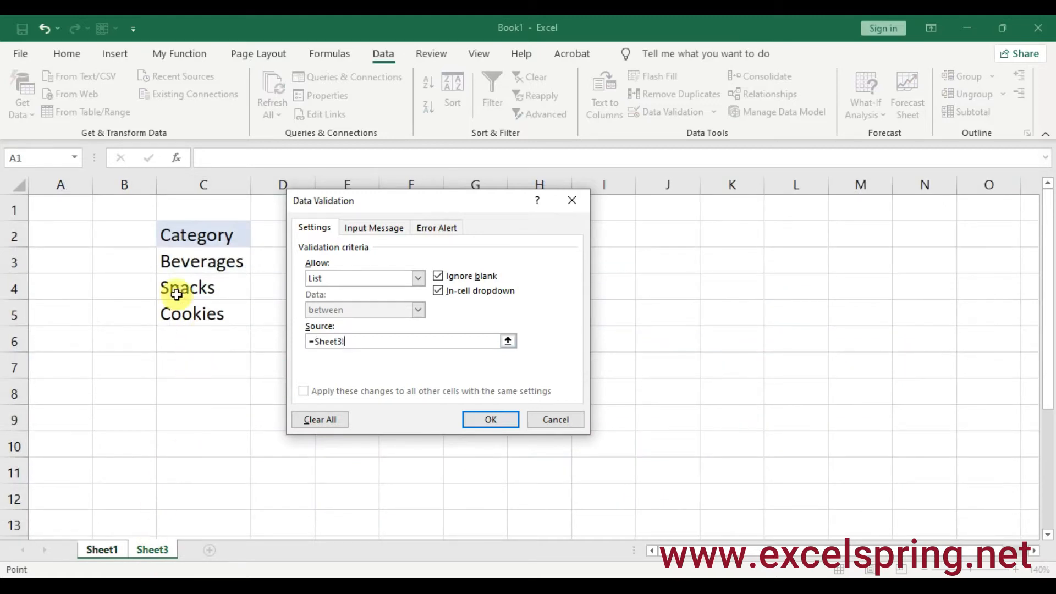
left_click_drag(175, 259, 187, 307)
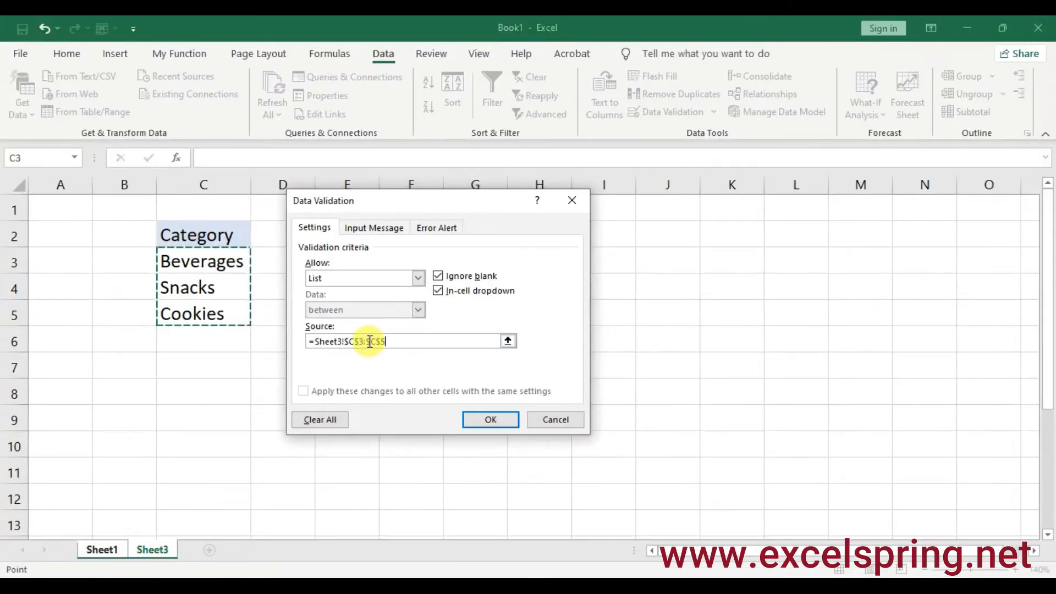
left_click(487, 420)
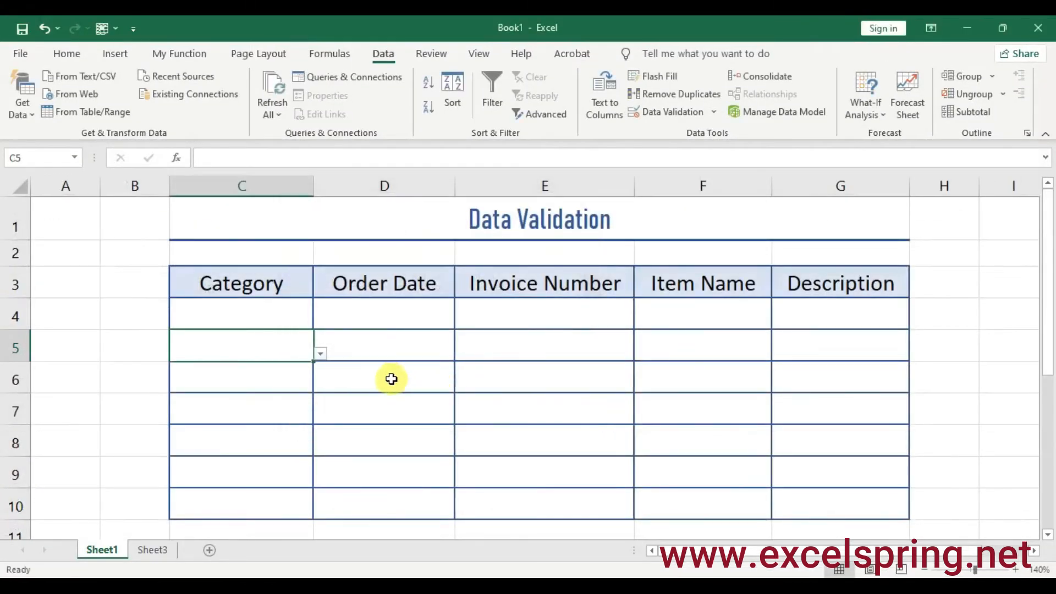
Review the choices in the dropdown list of cell C5.
left_click(320, 355)
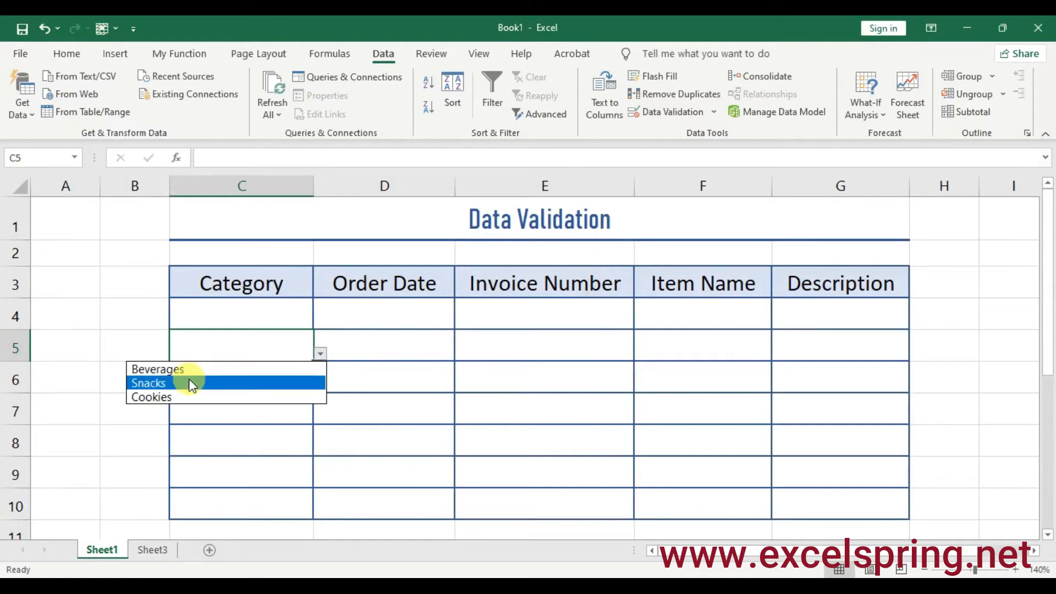
left_click(292, 321)
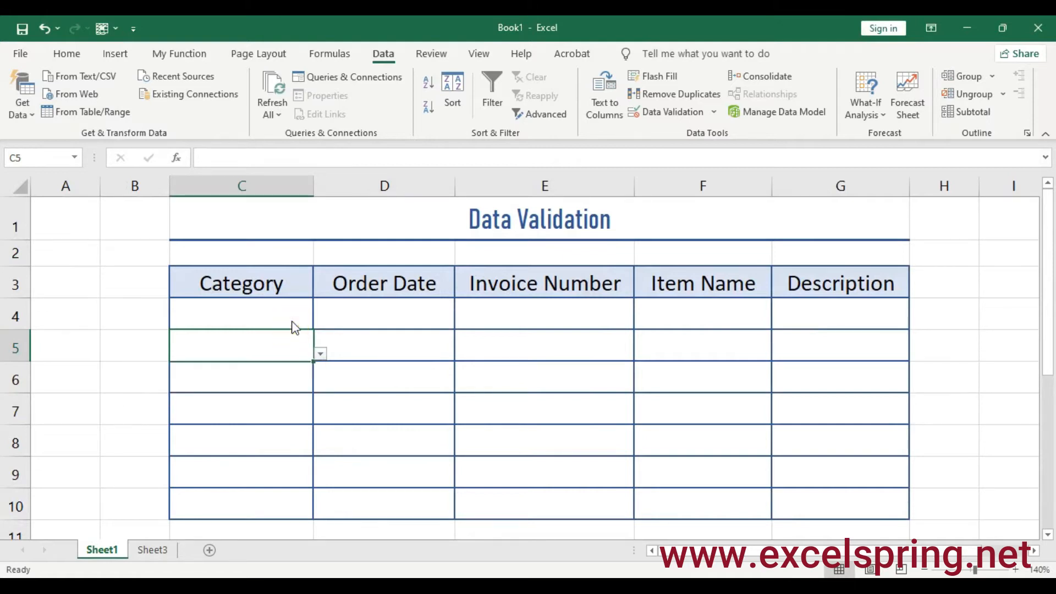
left_click(320, 352)
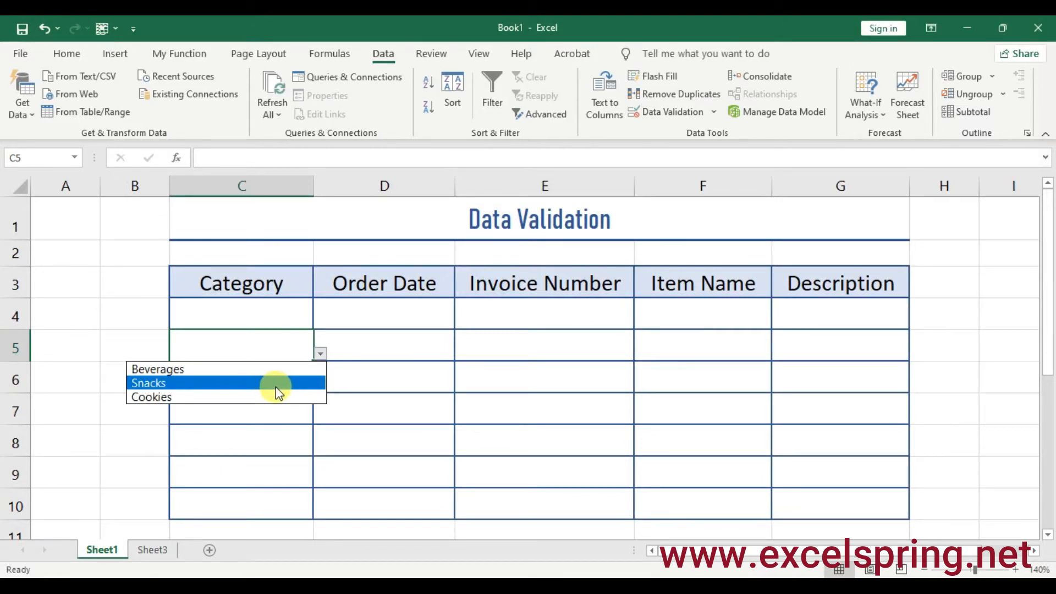
Add the category Coffee & Tea in cell C6 on Sheet3 and widen column C to fit it.
left_click(152, 552)
left_click(152, 553)
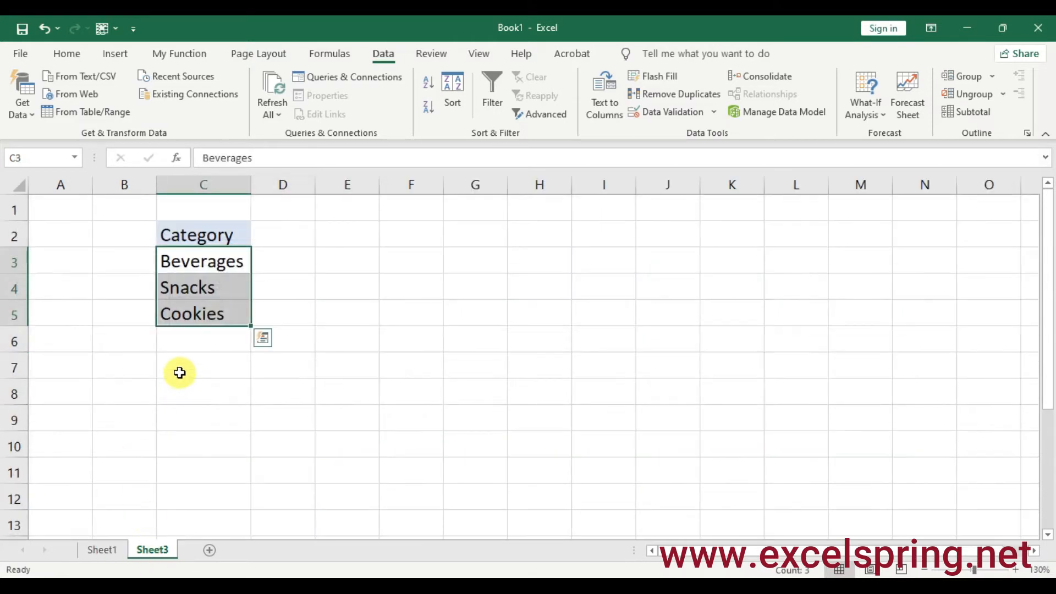
left_click(182, 344)
type("Coffee & Tea")
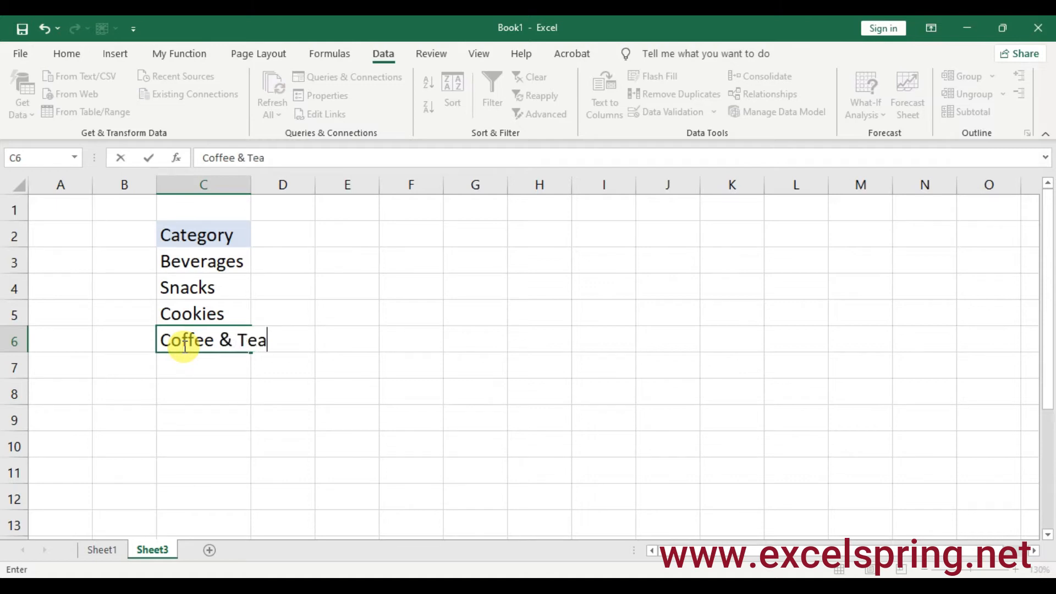
left_click(236, 375)
left_click_drag(249, 193, 302, 194)
left_click(316, 314)
Check the dropdown choices of cell C5 on Sheet1 against the source range C3:C5 on Sheet3.
left_click(99, 549)
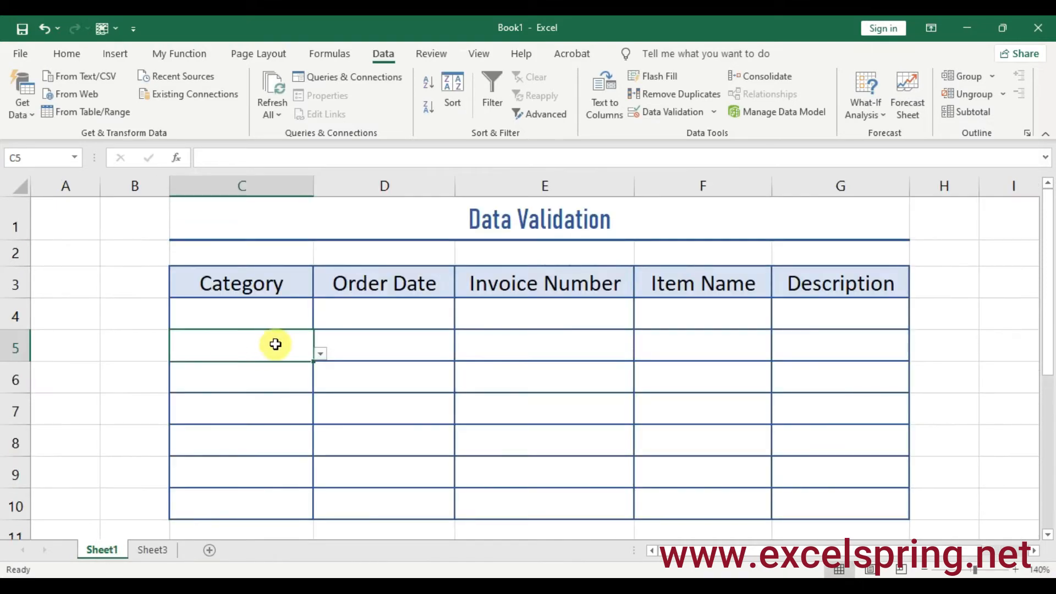
left_click(319, 354)
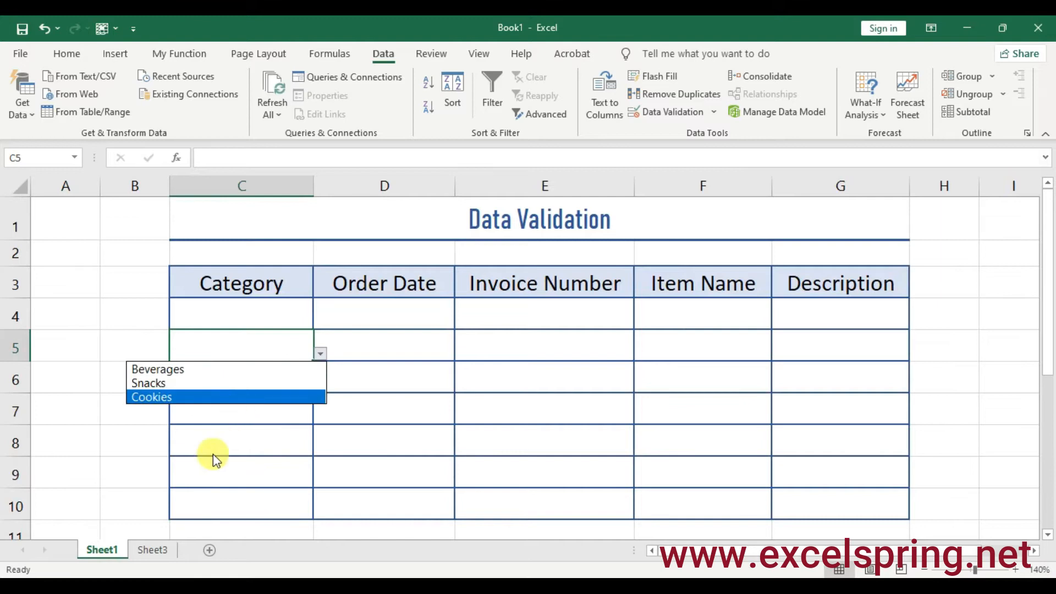
left_click(164, 549)
left_click(150, 550)
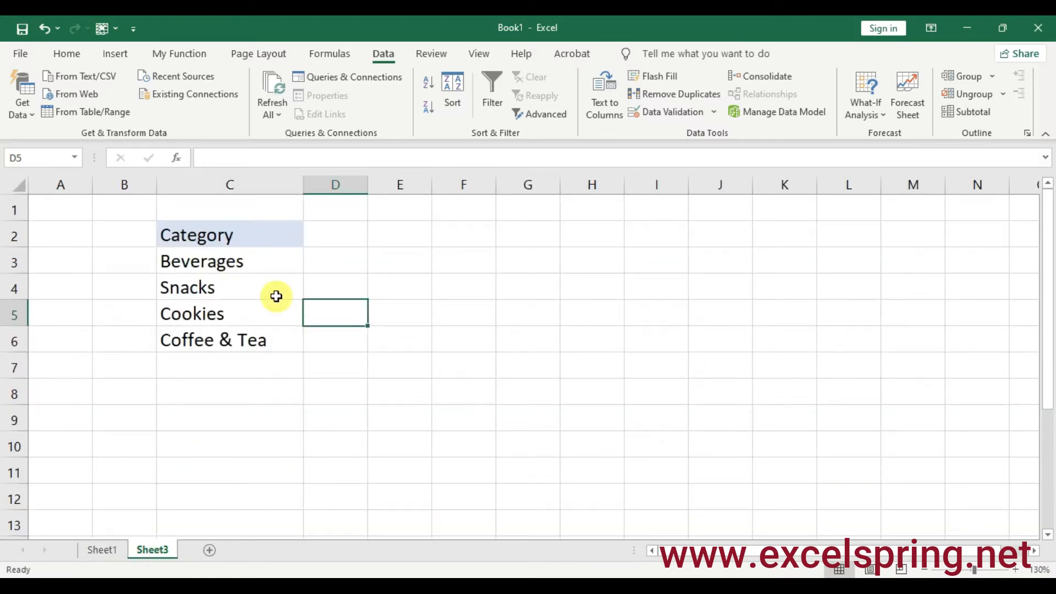
left_click_drag(220, 265, 231, 312)
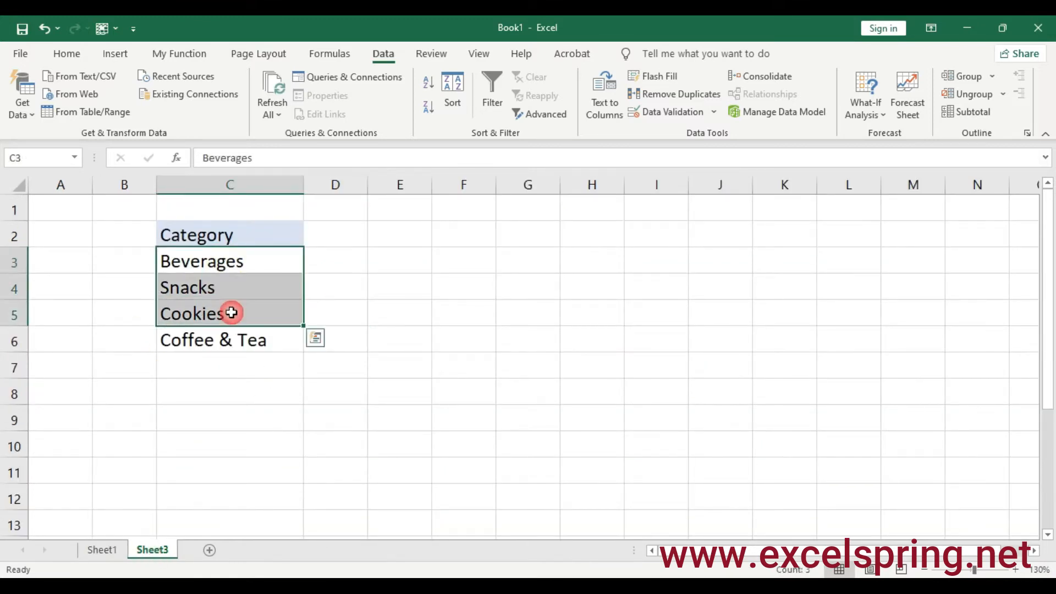
Move the Coffee & Tea entry on Sheet3 from C6 to C5, inserting it above Cookies.
left_click(200, 405)
left_click(278, 334)
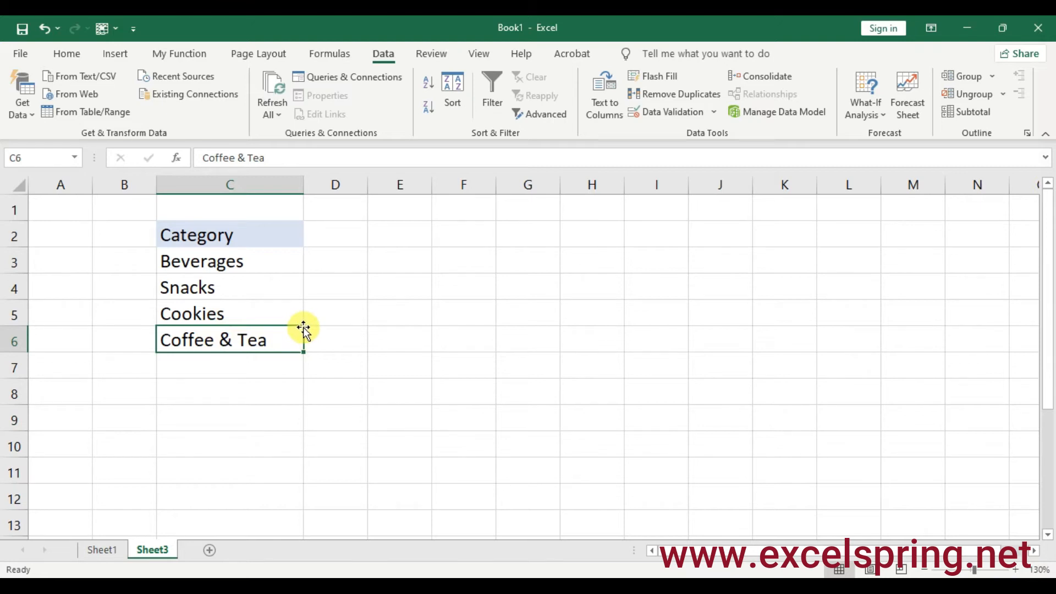
left_click_drag(304, 328, 289, 306)
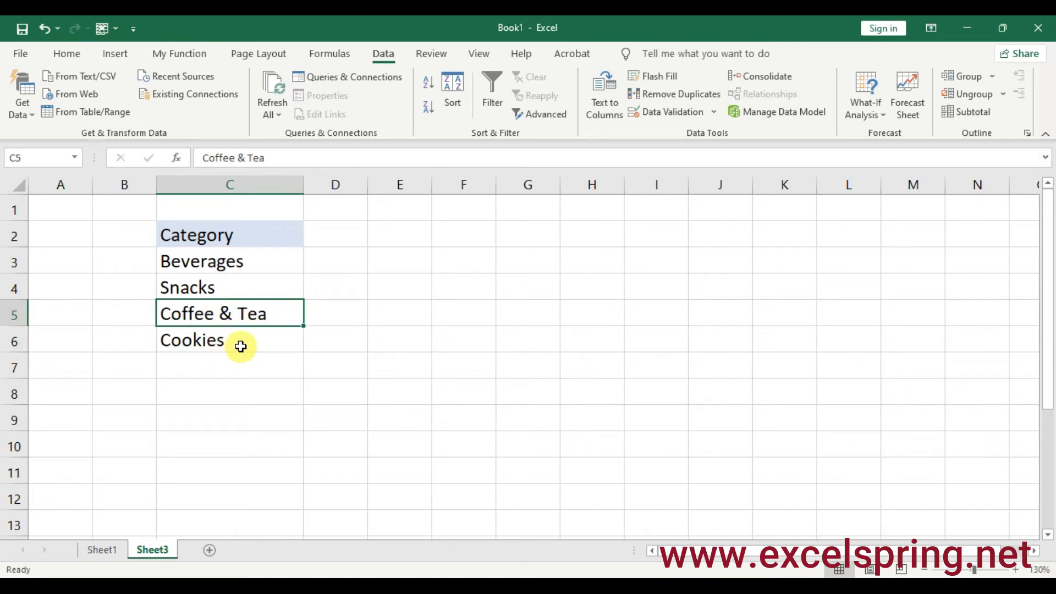
Review the dropdown choices of cell C5 on Sheet1 after the category list has been reordered.
left_click(108, 549)
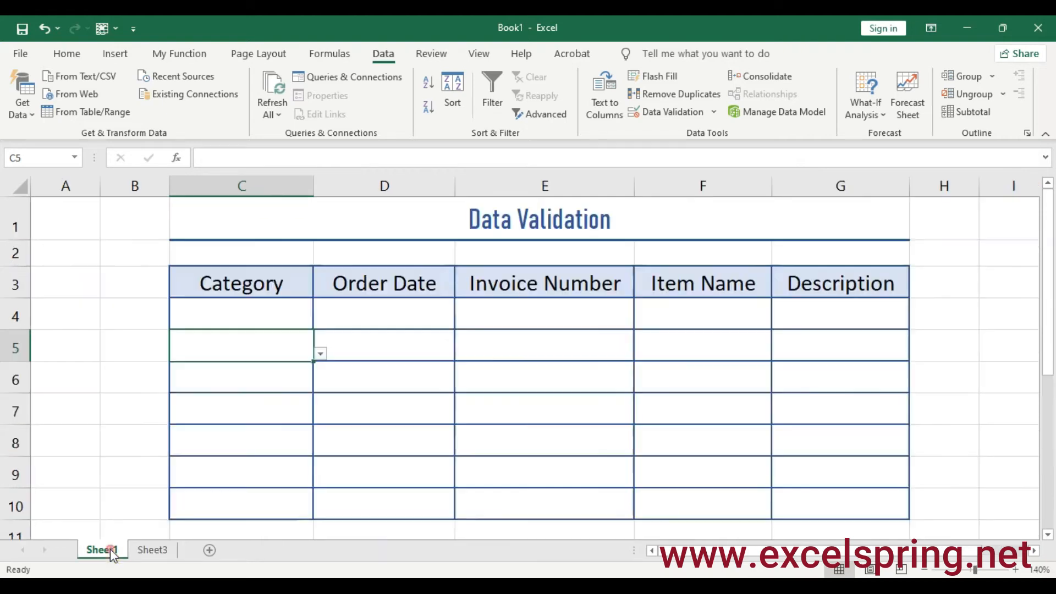
left_click(320, 353)
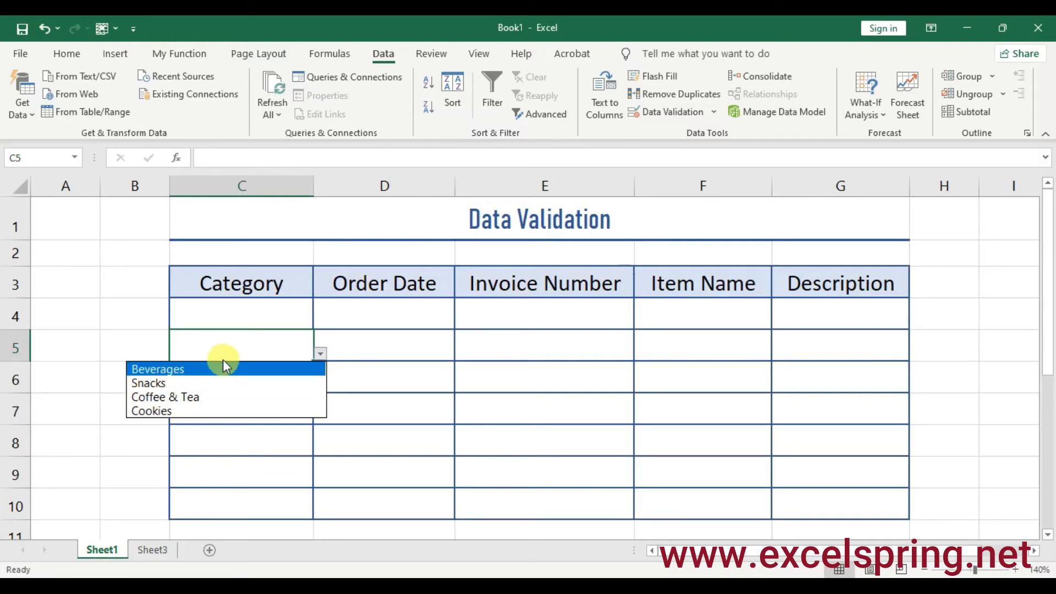
left_click(155, 554)
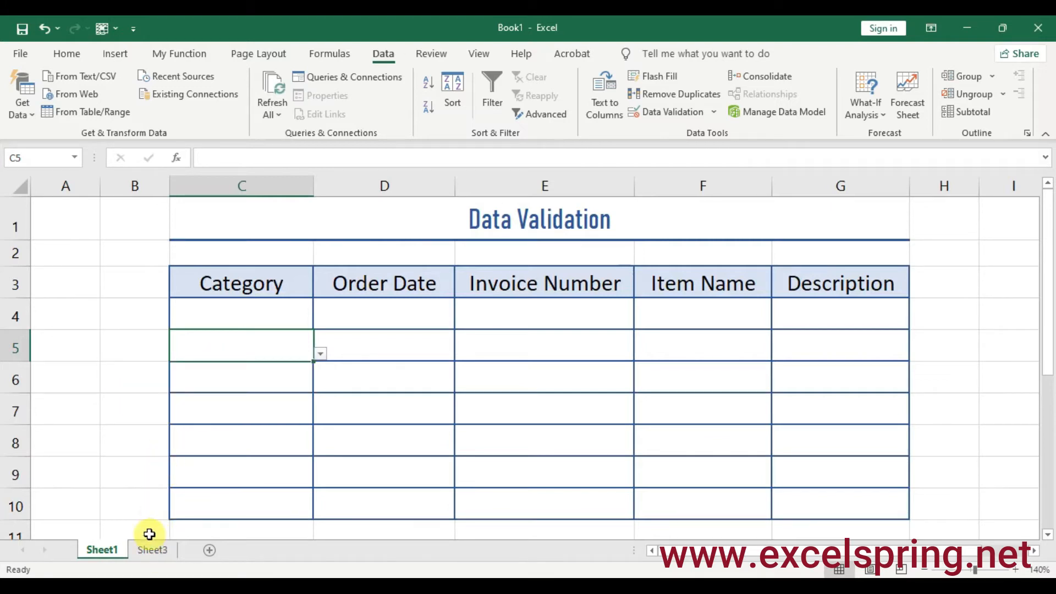
Convert the category list in C2:C6 on Sheet3 into a table with headers.
left_click(149, 555)
left_click(256, 414)
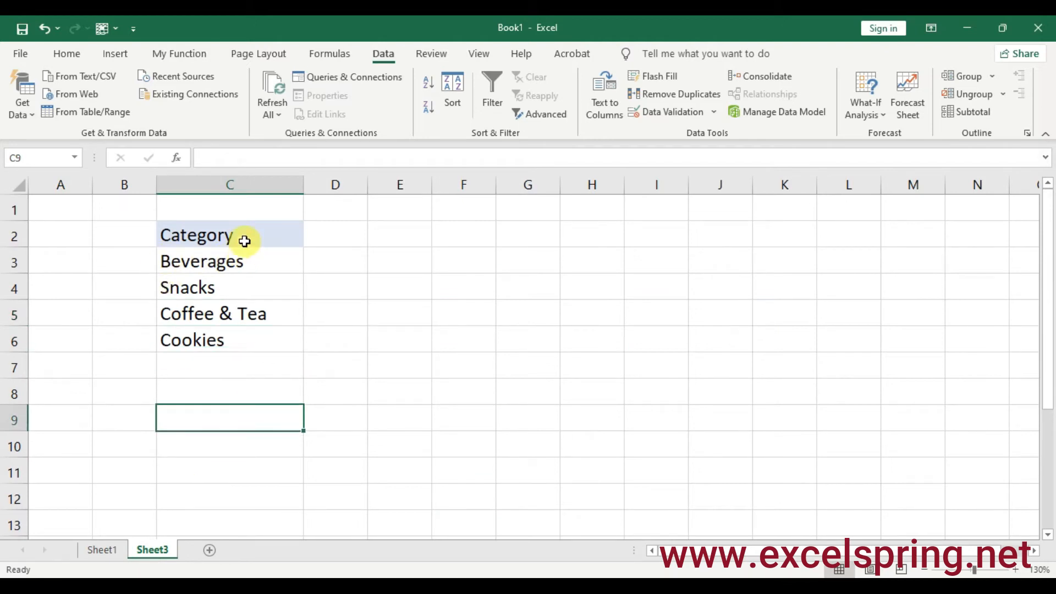
left_click_drag(234, 224, 230, 322)
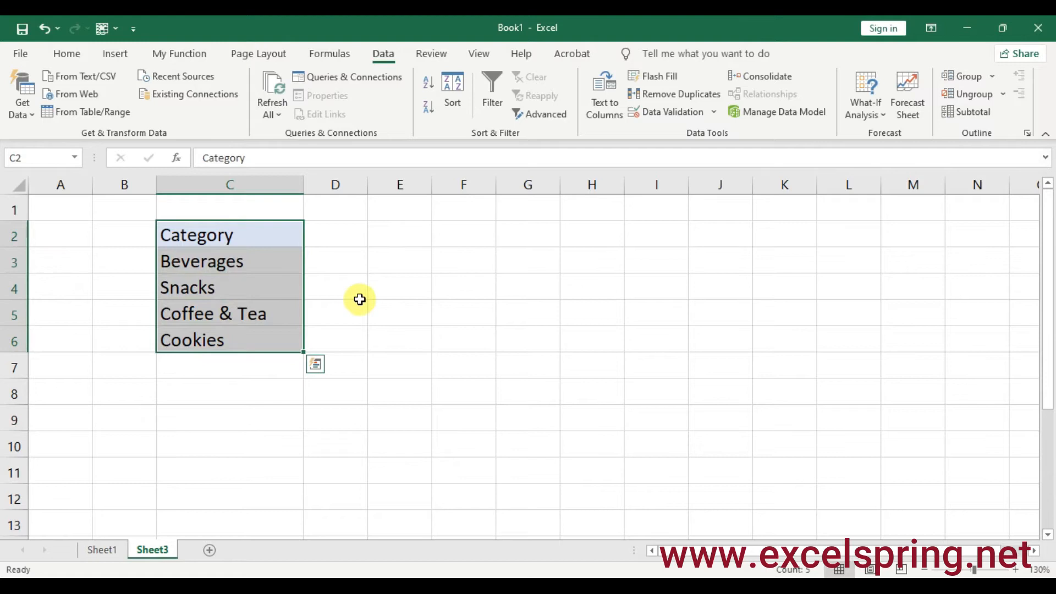
key("ctrl+t")
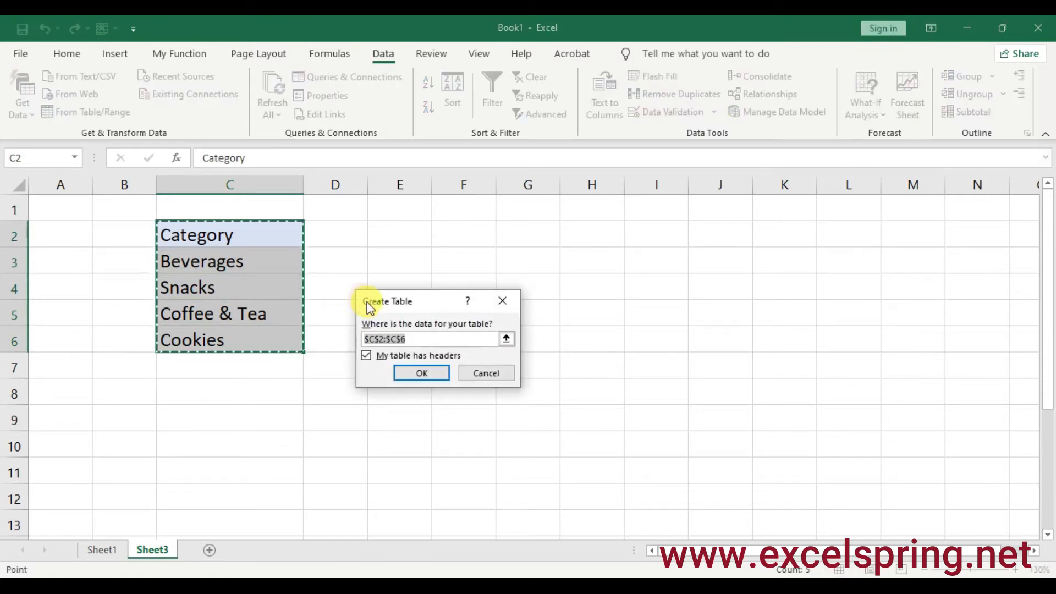
left_click(414, 373)
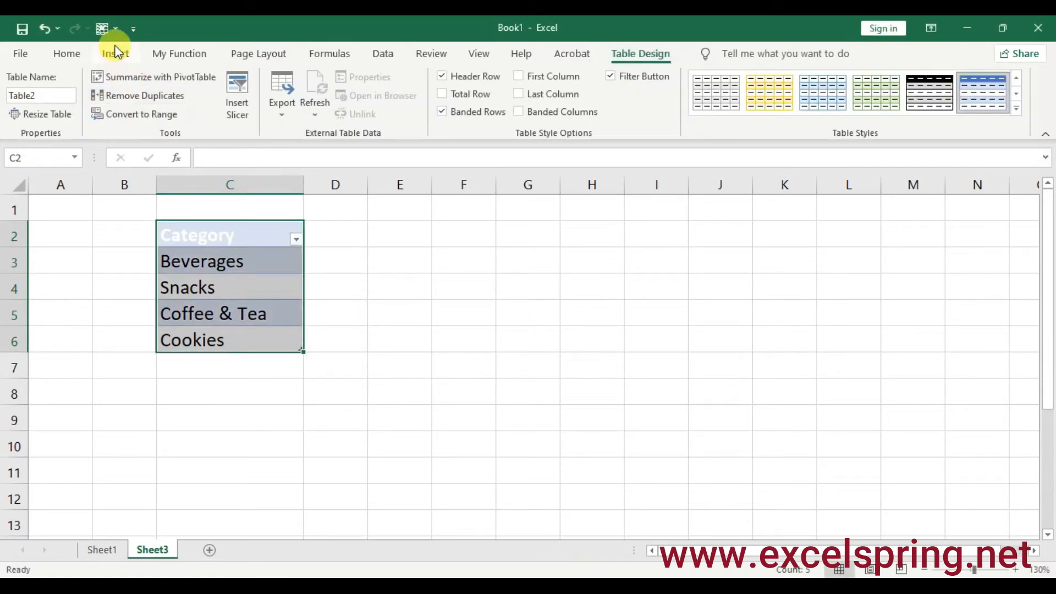
Clear the table style from the Category table on Sheet3.
left_click(1014, 116)
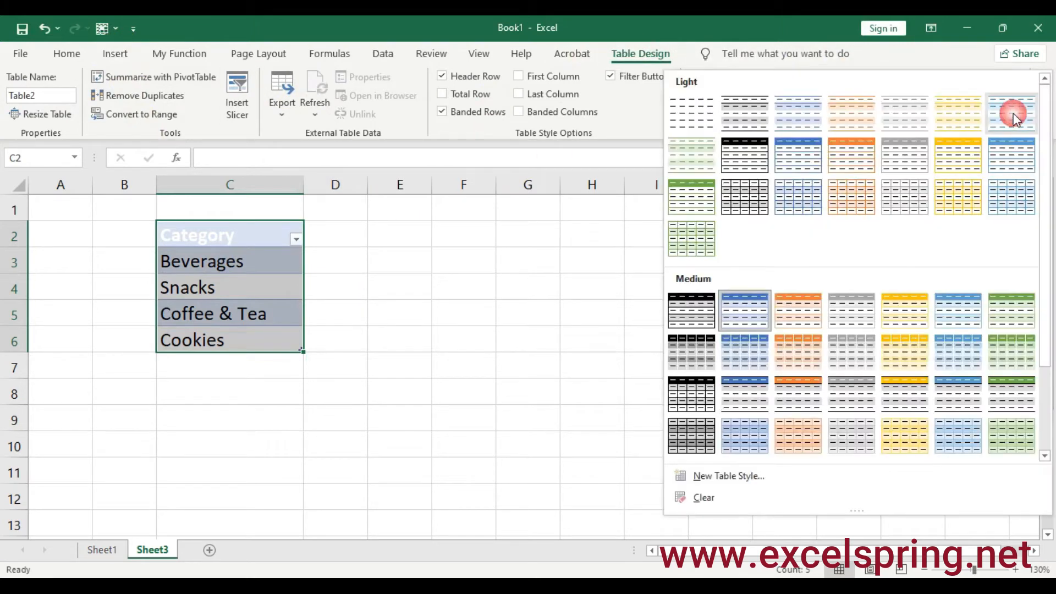
left_click(703, 498)
left_click(422, 413)
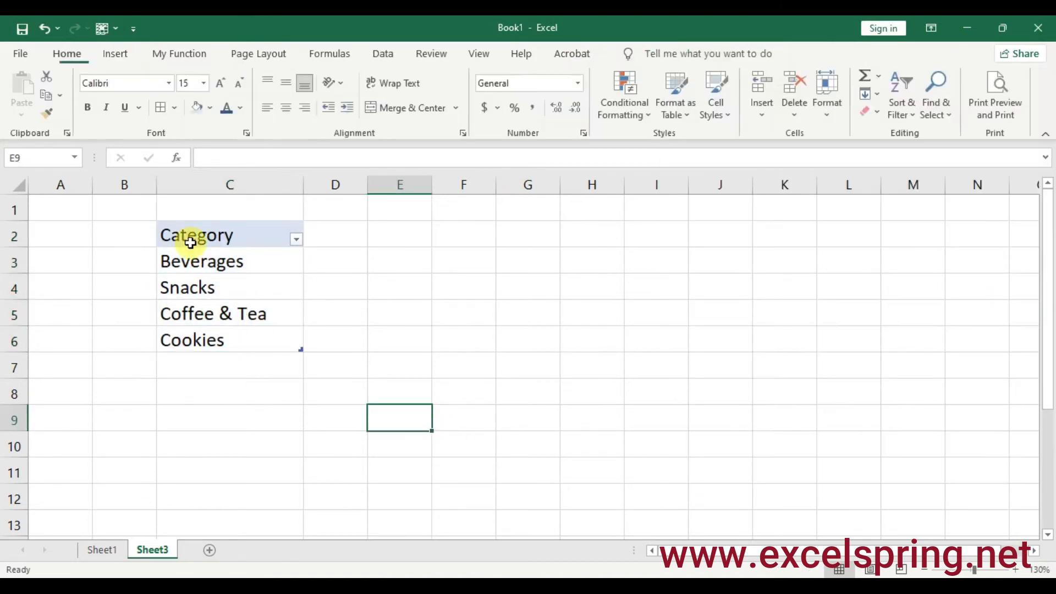
left_click(243, 276)
left_click(238, 256)
left_click(246, 294)
left_click(241, 330)
left_click(211, 256)
left_click(226, 297)
left_click(431, 281)
left_click(254, 285)
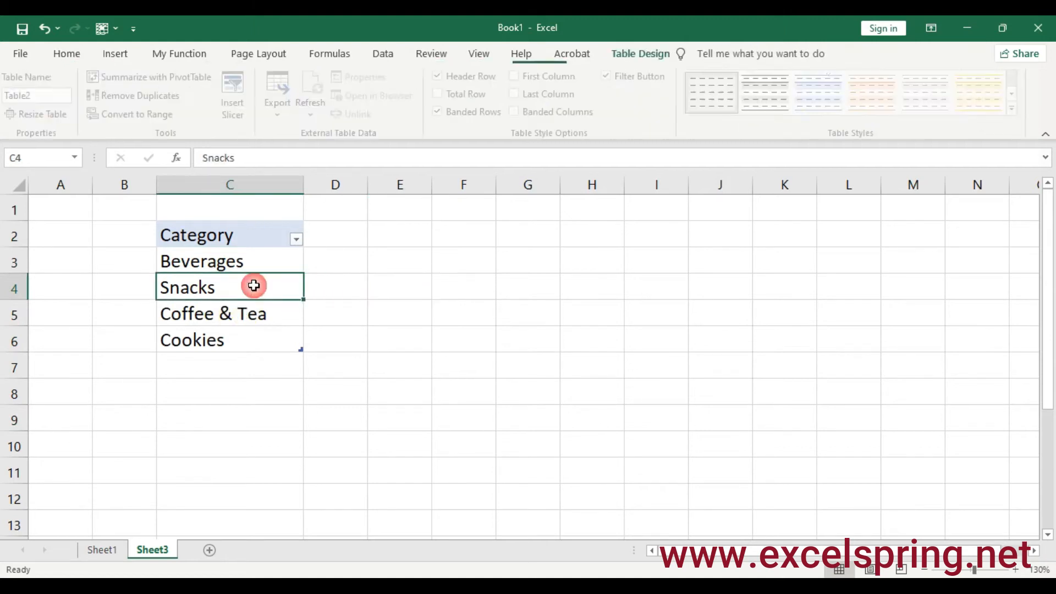
Select cell C6 in the Category column on Sheet1 and return to the category table on Sheet3.
left_click(113, 552)
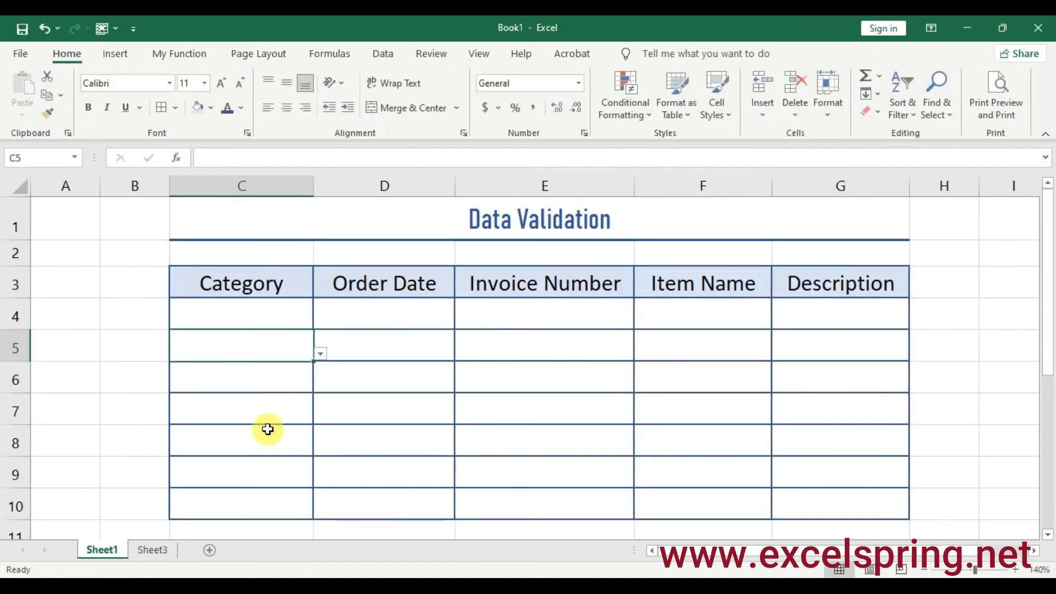
left_click(248, 377)
left_click(165, 552)
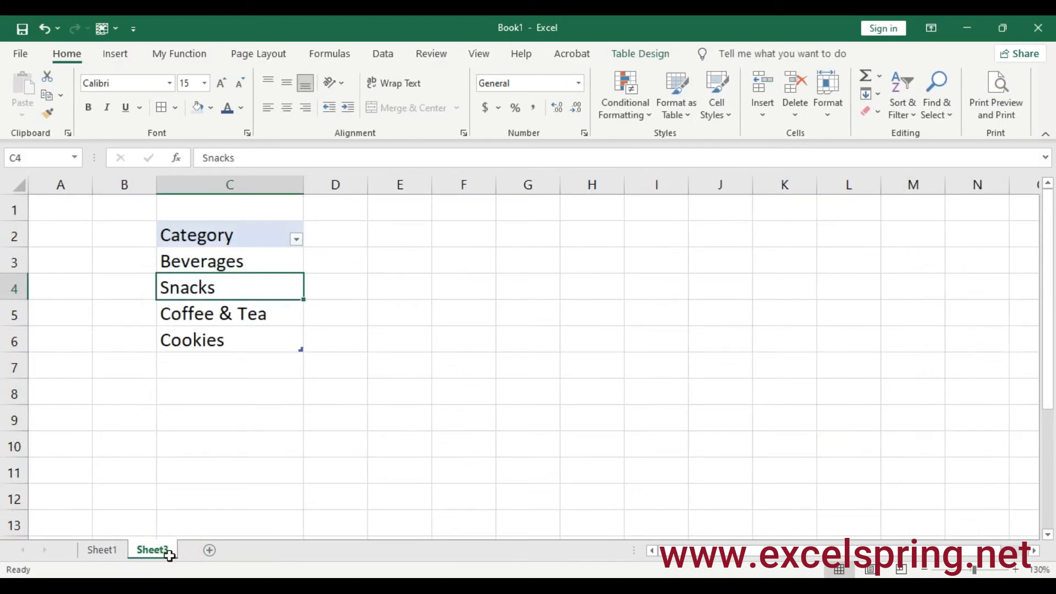
Enter a reference to the table's Category column in cell E3 of Sheet3 and copy the formula =Table2[Category].
left_click(381, 265)
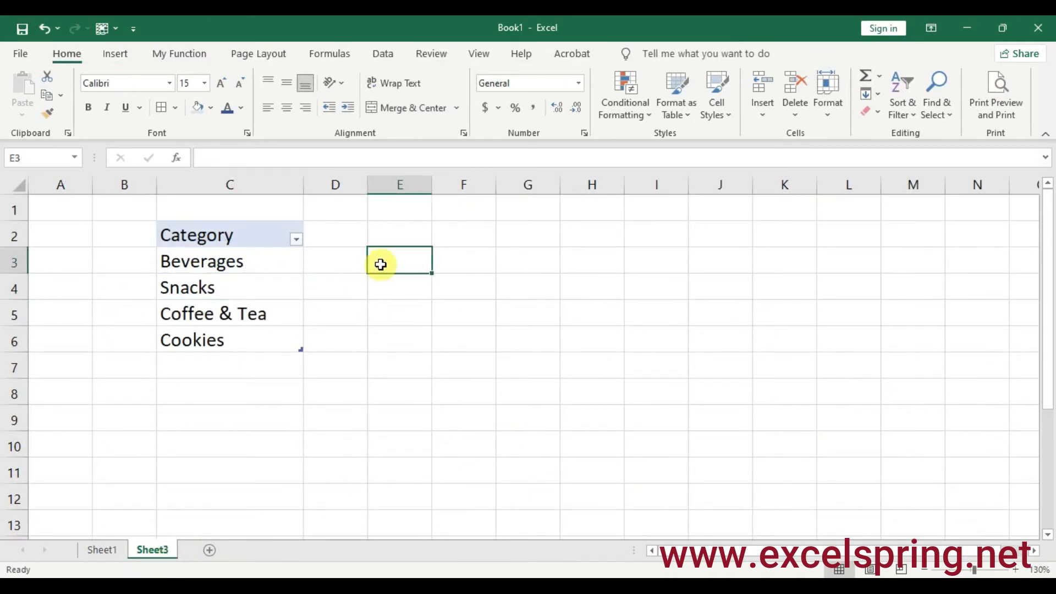
type("=")
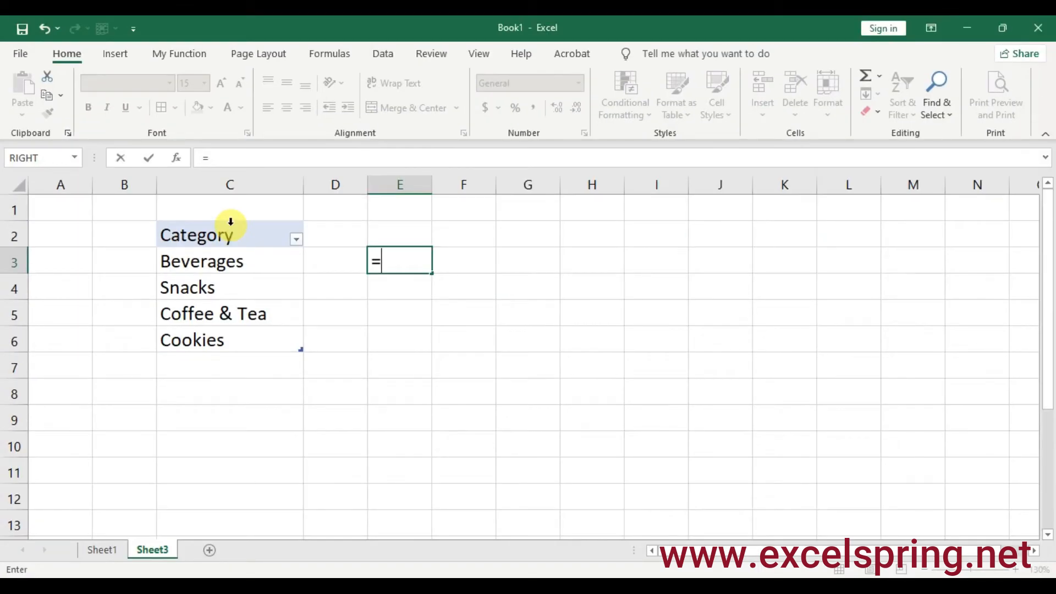
left_click(230, 222)
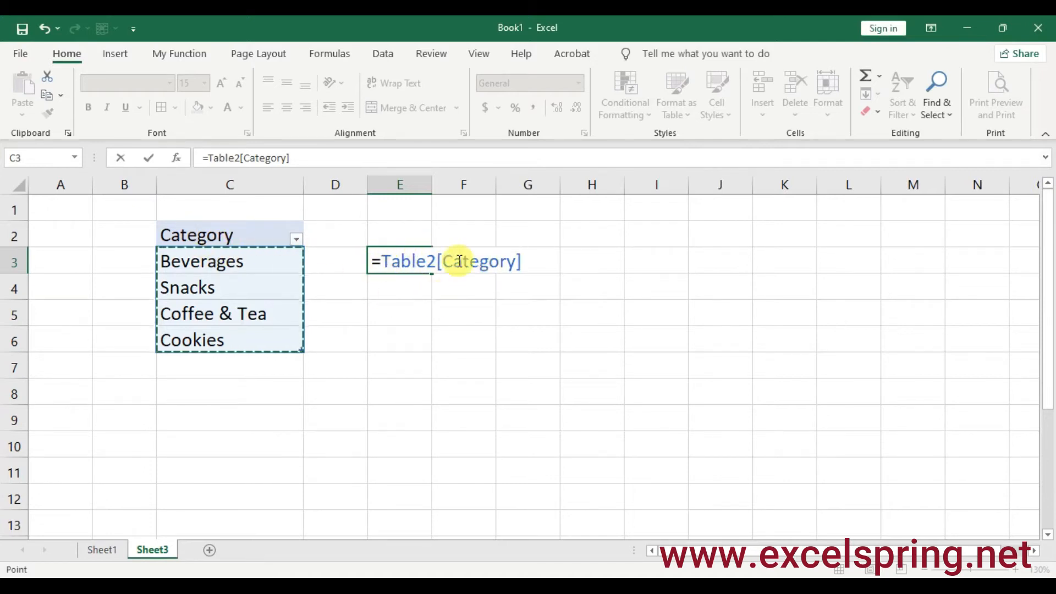
left_click_drag(297, 156, 206, 148)
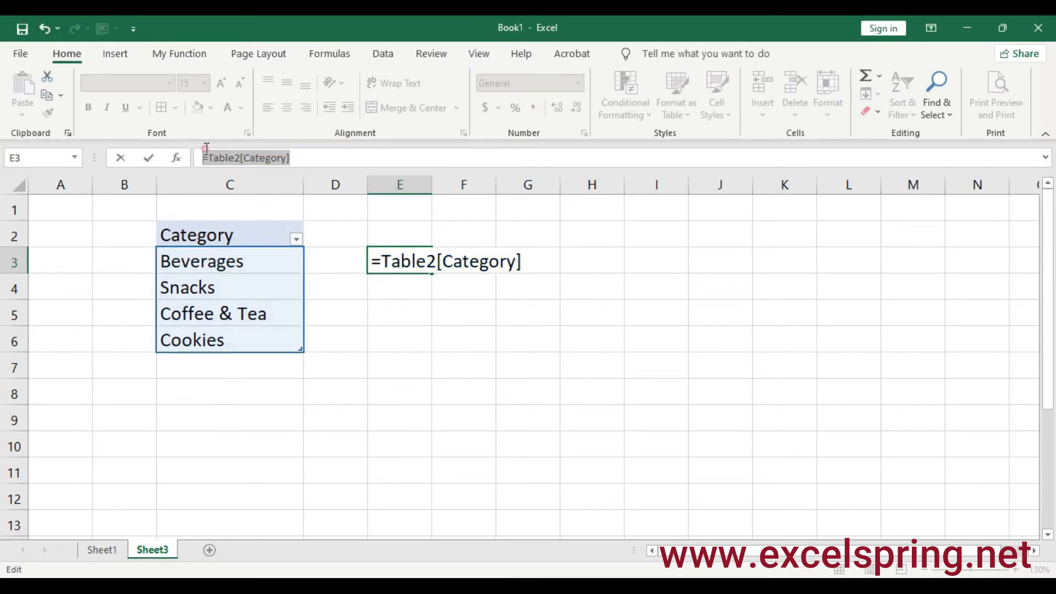
right_click(222, 154)
left_click(260, 197)
Point the open formula to cell C6 on Sheet1, and erase the formula completely from cell E3 of Sheet3.
left_click(107, 547)
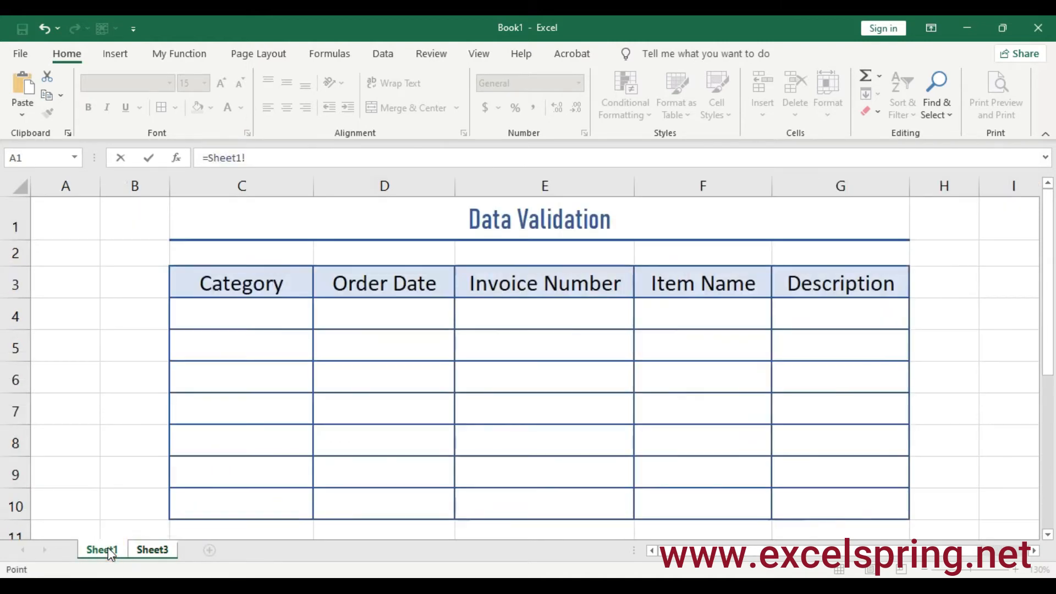
left_click(261, 379)
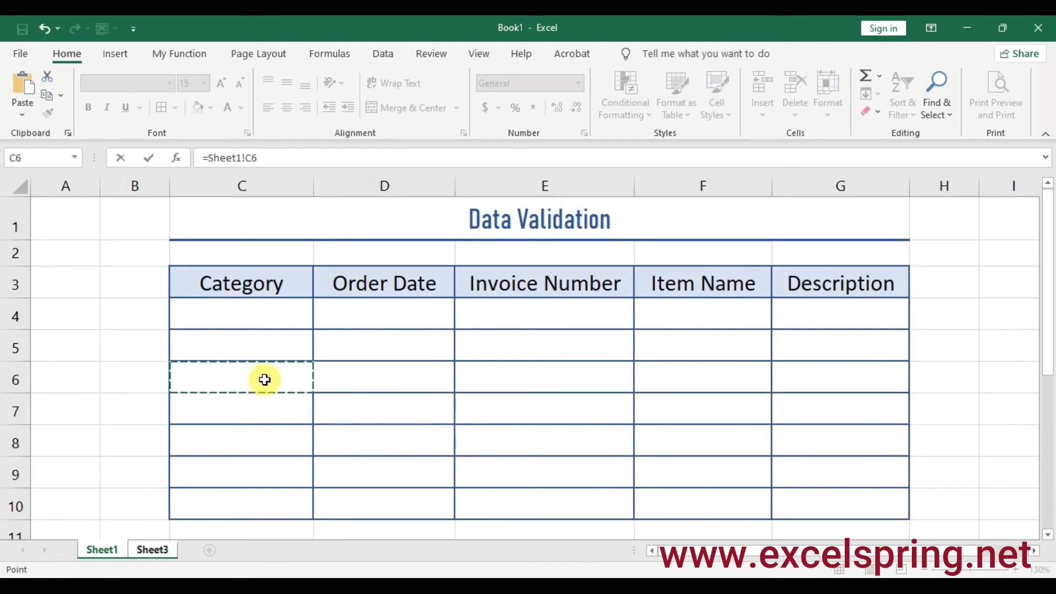
key("BackSpace")
key("BackSpace")
key("BackSpace")
key("BackSpace")
key("BackSpace")
key("BackSpace")
key("BackSpace")
key("BackSpace")
key("BackSpace")
key("BackSpace")
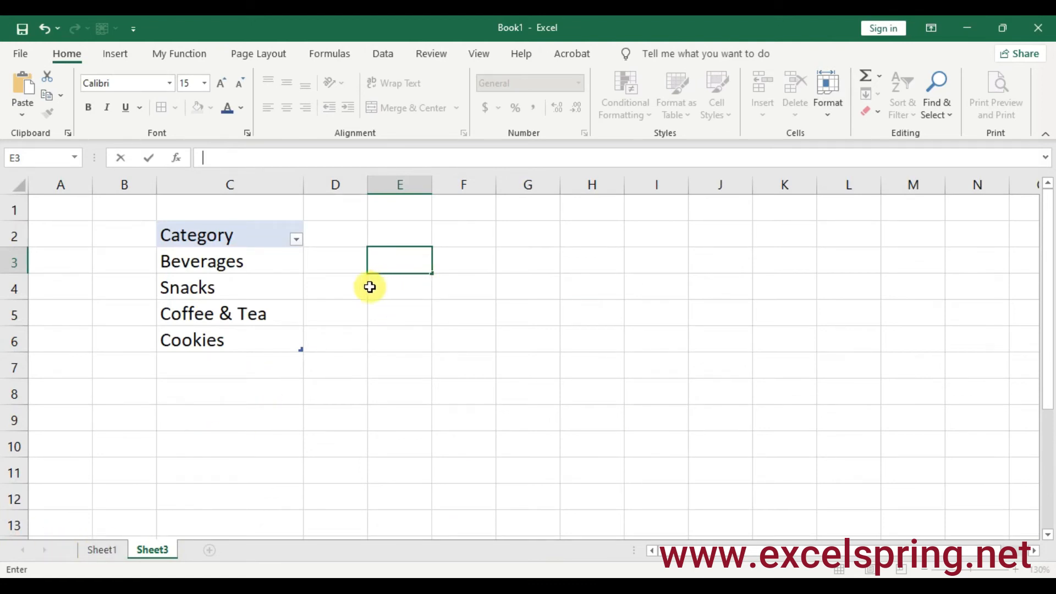
Build the reference =Table2[Category] in cell E3 of Sheet3 from the table column, copy it and empty the cell.
type("=")
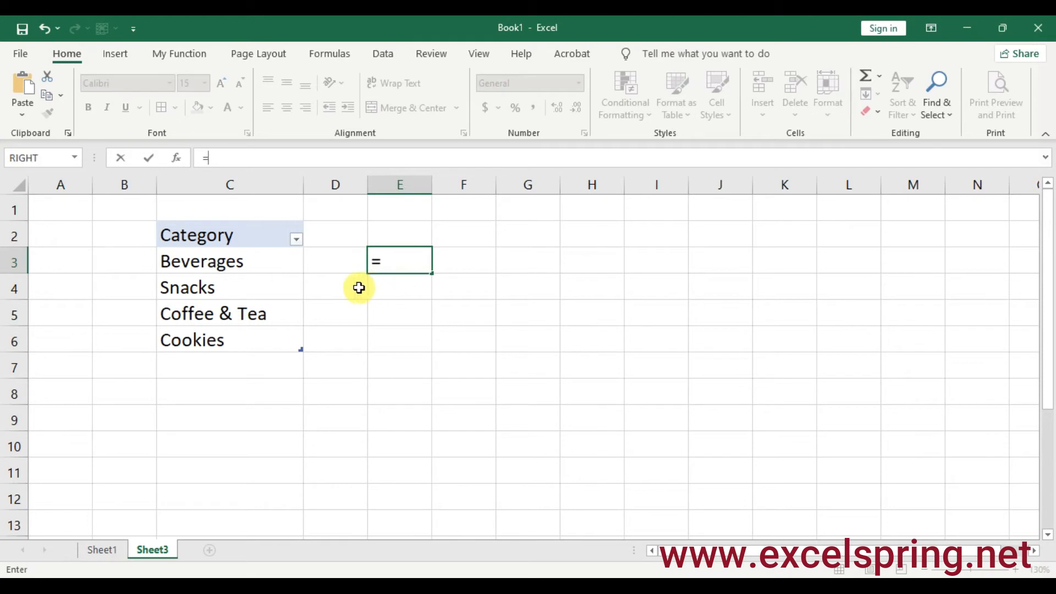
left_click(230, 221)
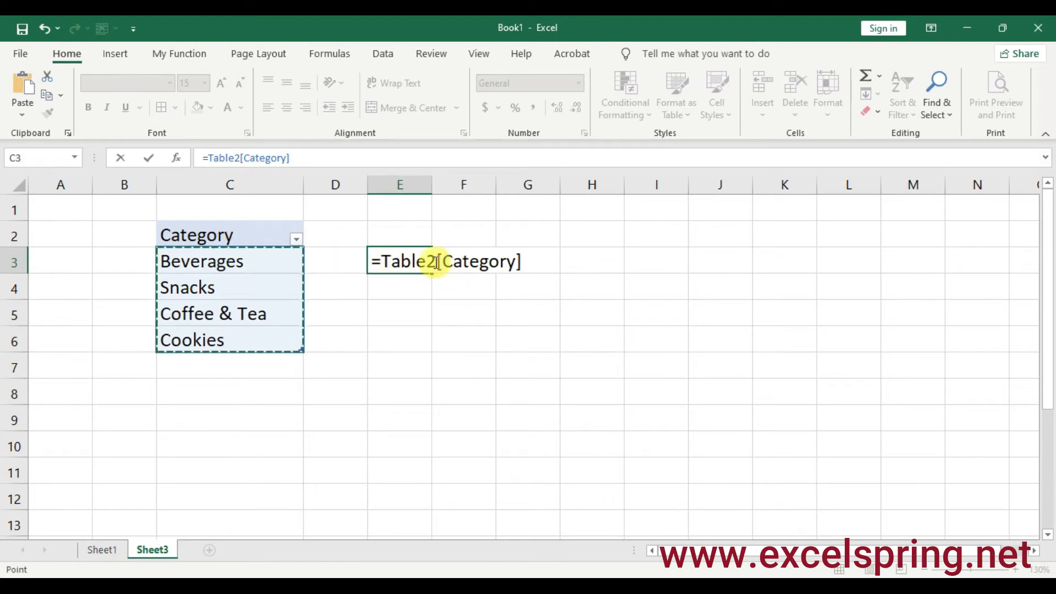
left_click_drag(300, 158, 203, 160)
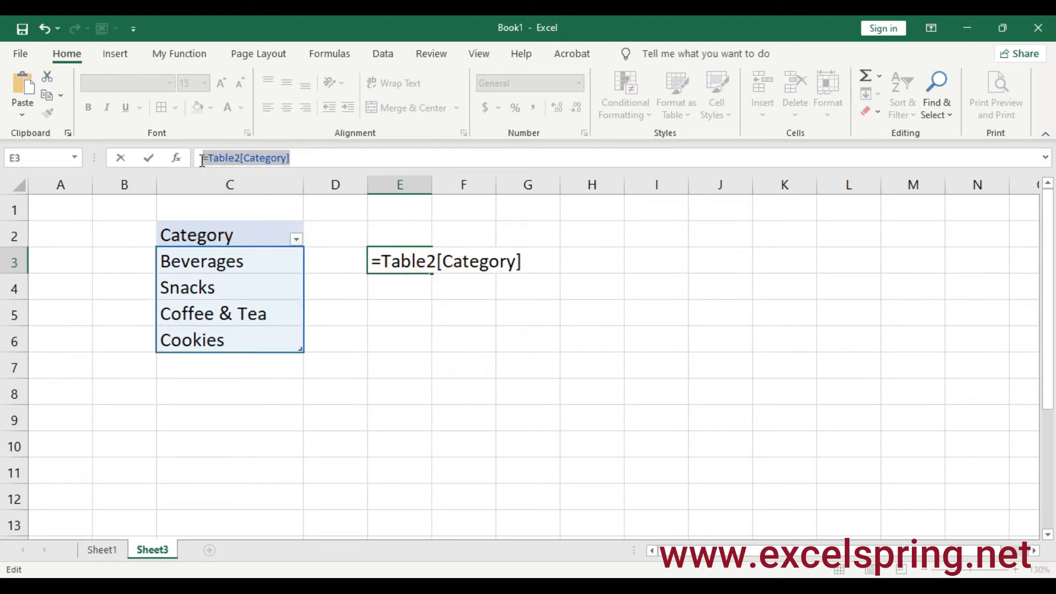
right_click(205, 159)
left_click(242, 188)
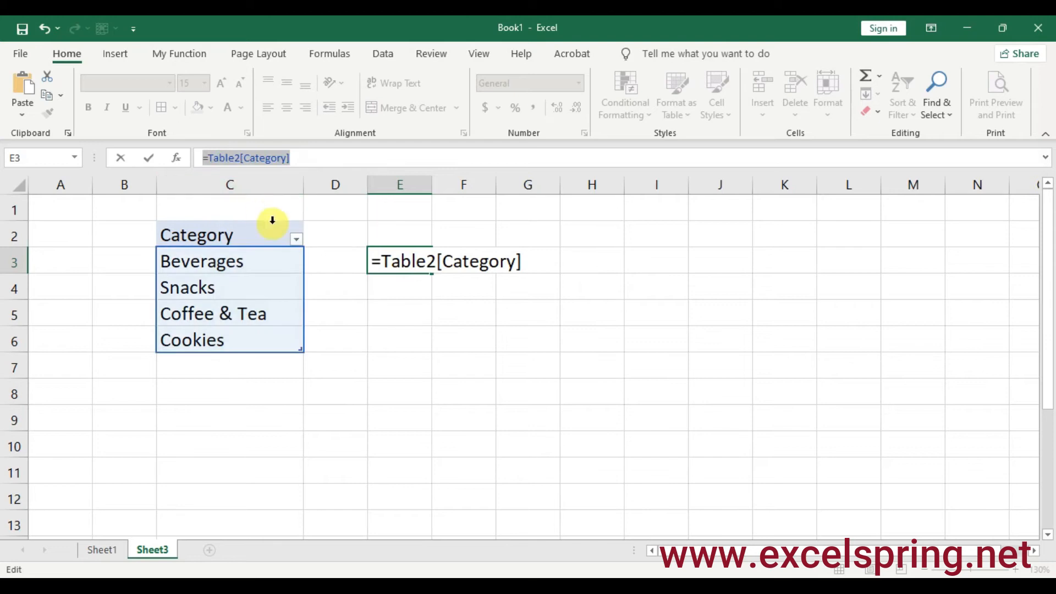
key("Delete")
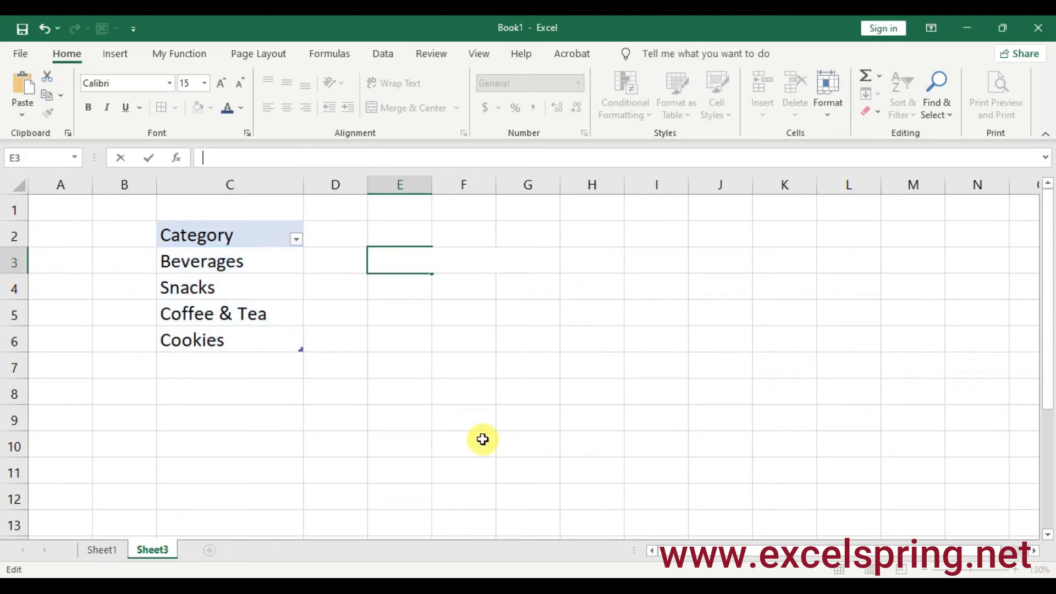
Try to add List data validation to cell C6 on Sheet1 with the copied source =Table2[Category].
left_click(111, 552)
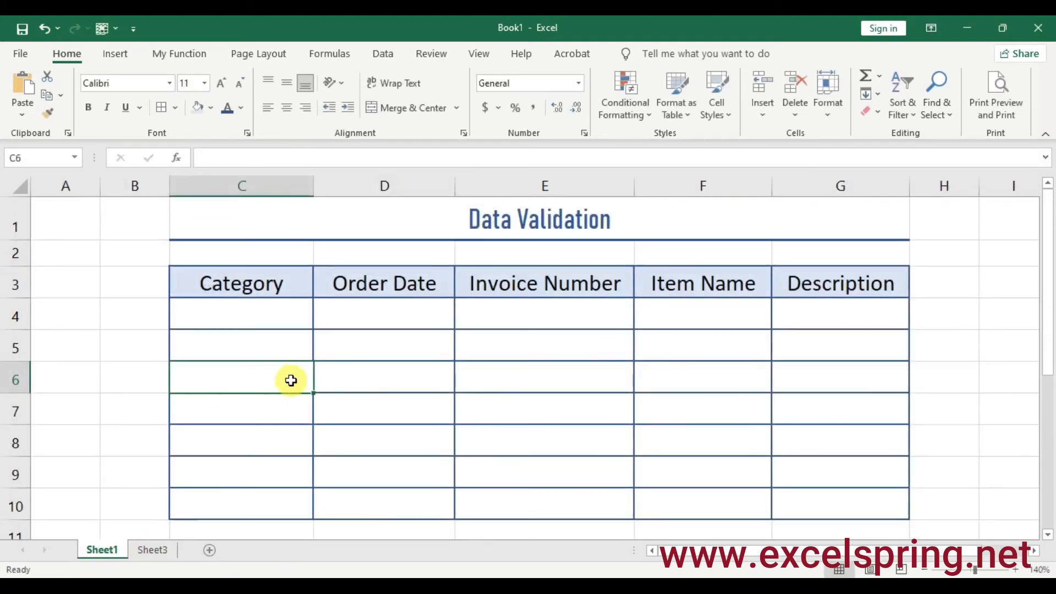
left_click(383, 55)
left_click(657, 109)
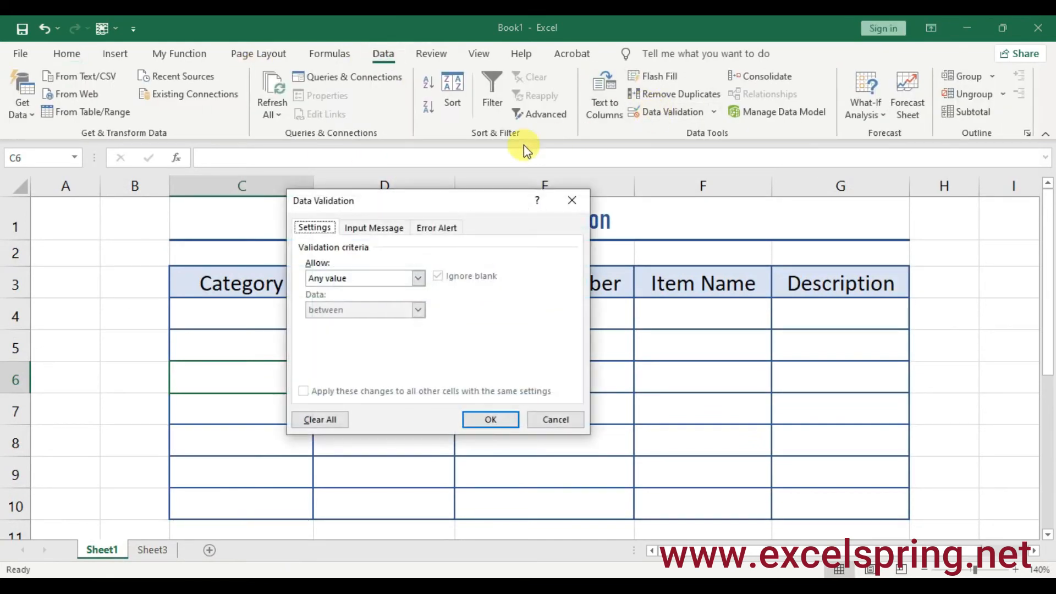
left_click(419, 278)
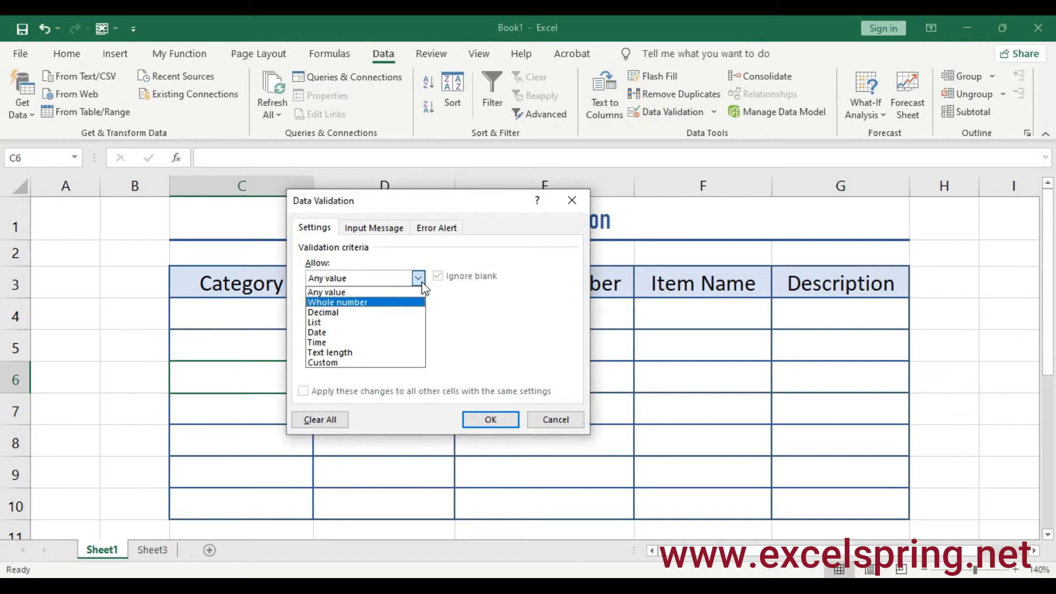
left_click(326, 323)
left_click(331, 342)
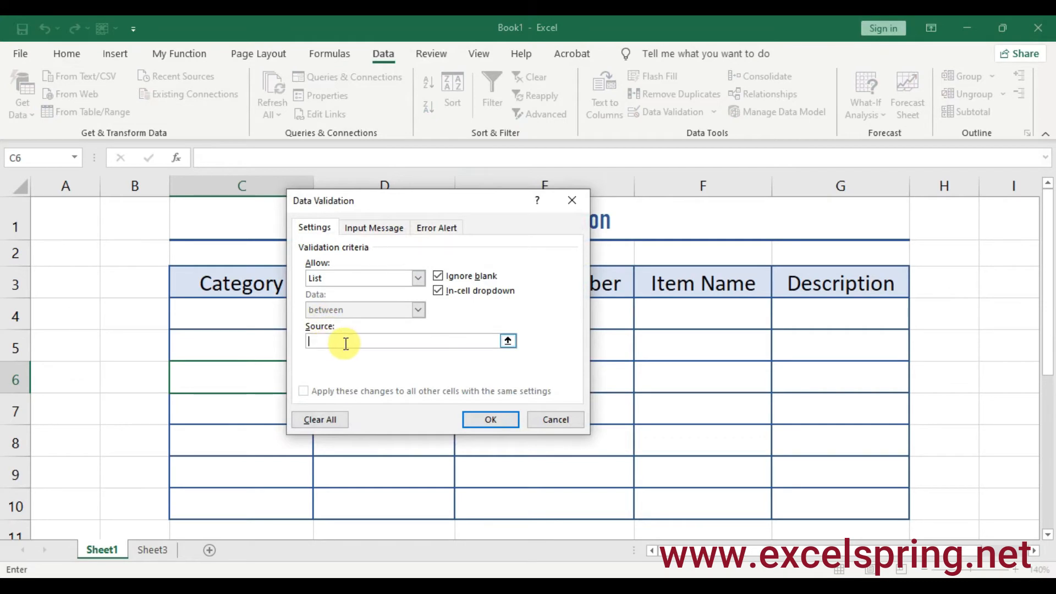
key("ctrl+v")
left_click(487, 421)
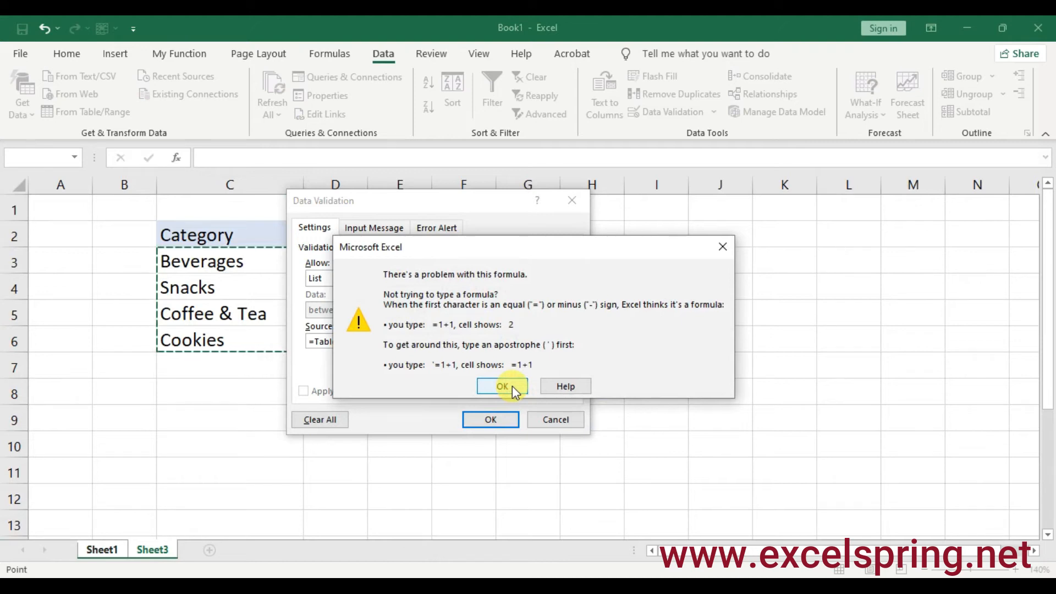
left_click(512, 385)
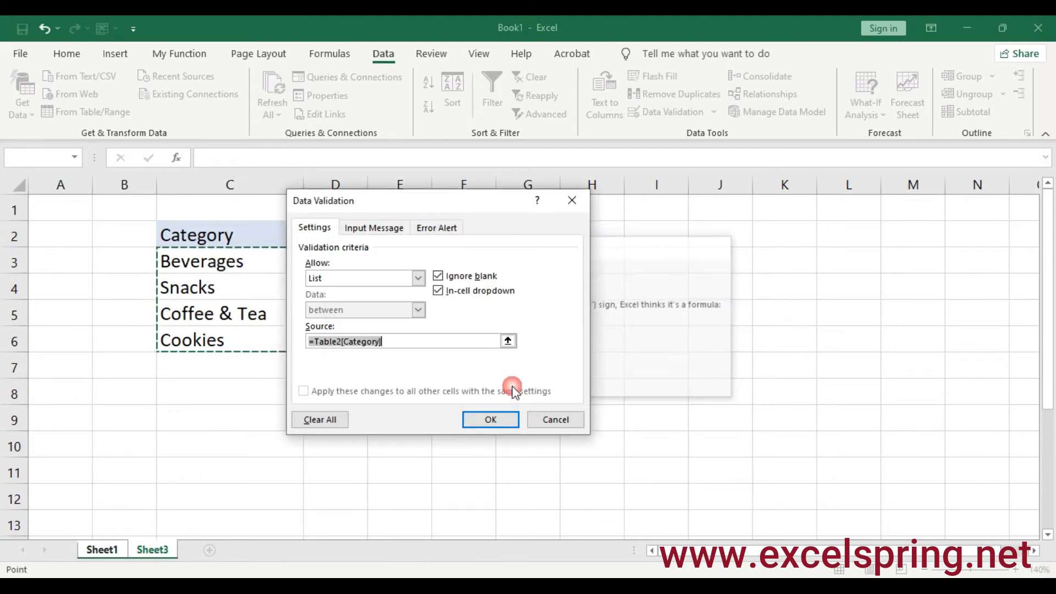
Change the list source to =indirect("Table2[Category]"), apply the validation to cell C6 and open the cell's dropdown.
left_click(316, 346)
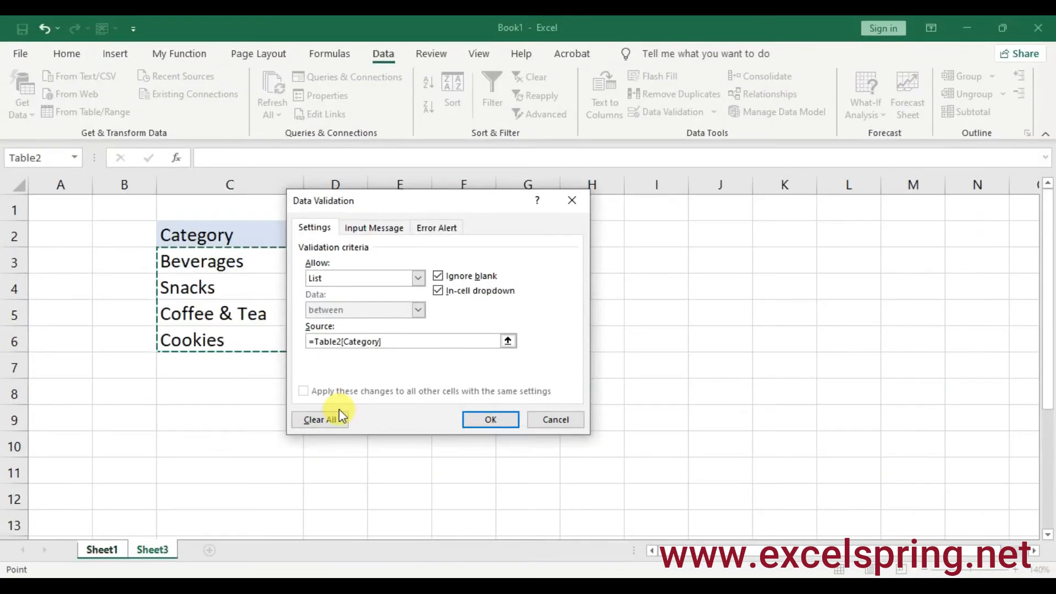
type("in")
type("dir")
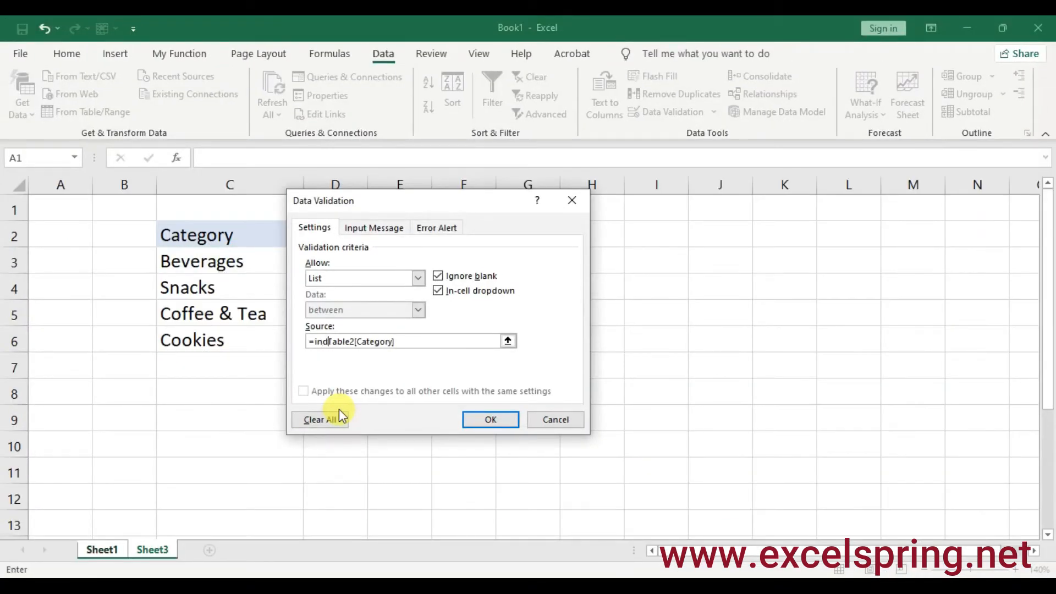
type("ect(\"")
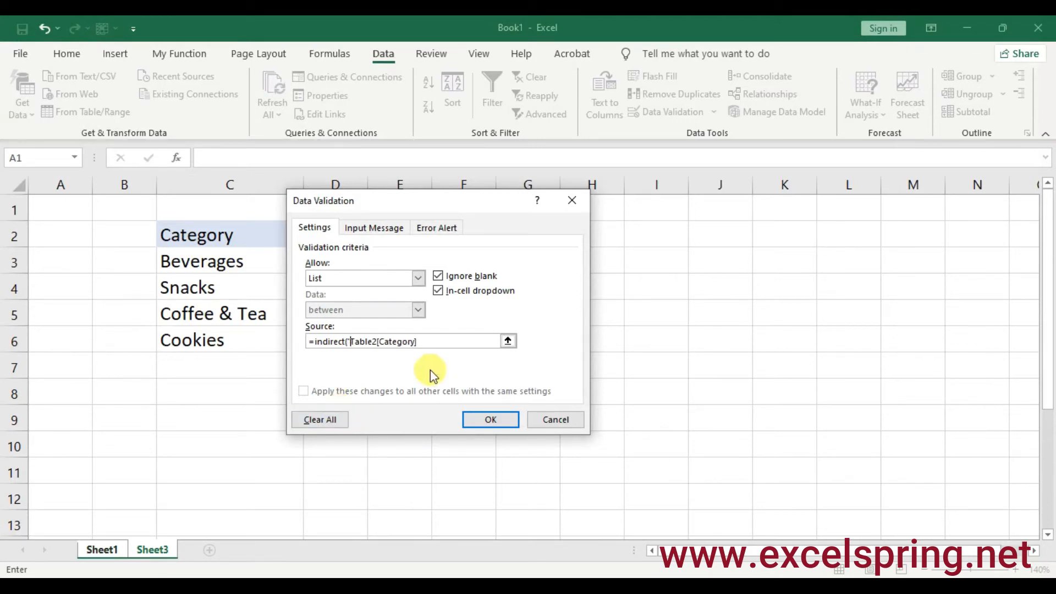
left_click(433, 341)
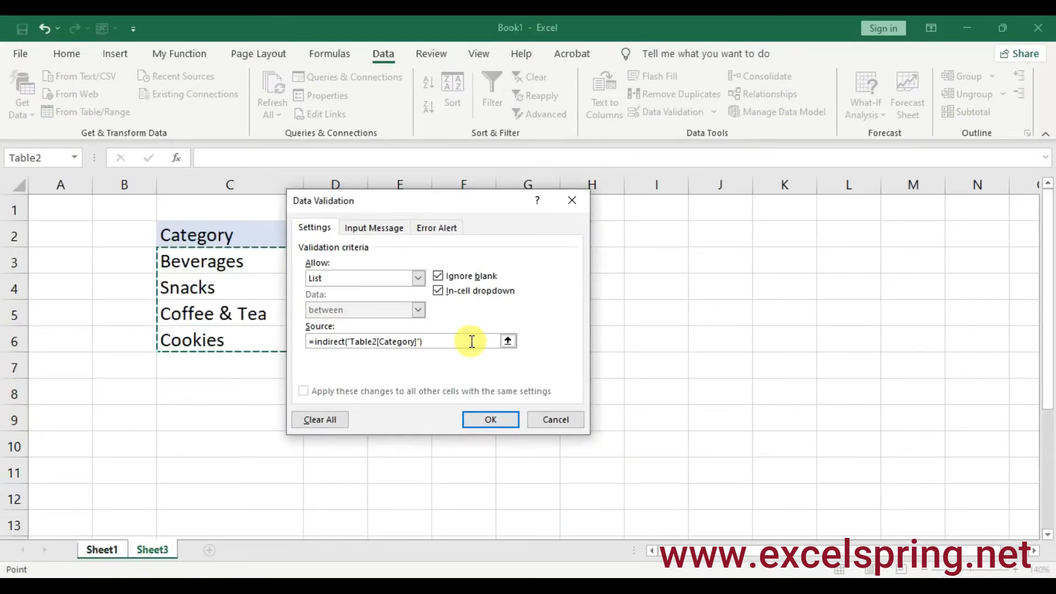
left_click(581, 507)
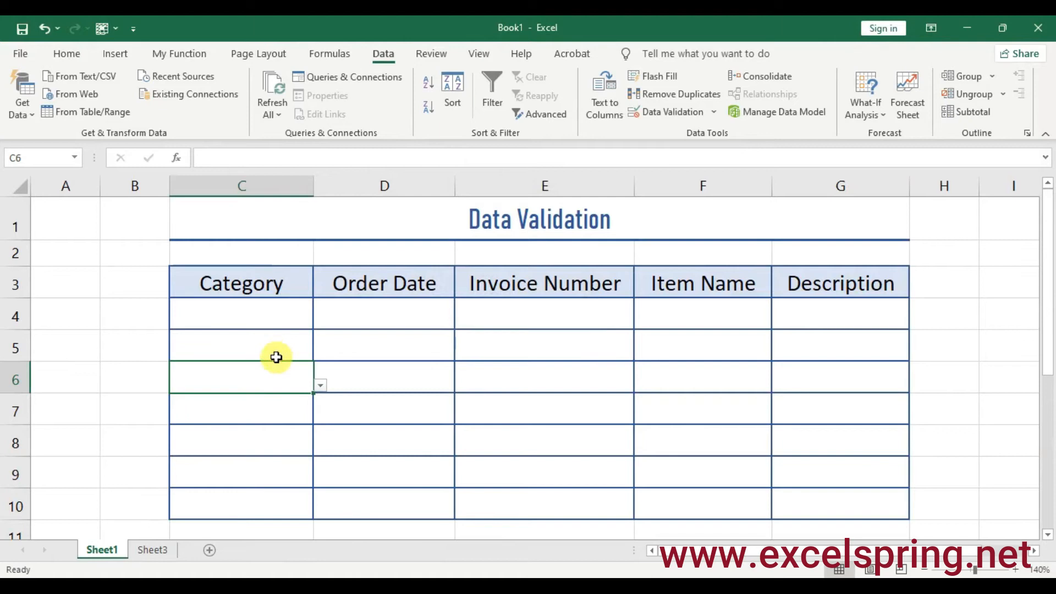
left_click(319, 386)
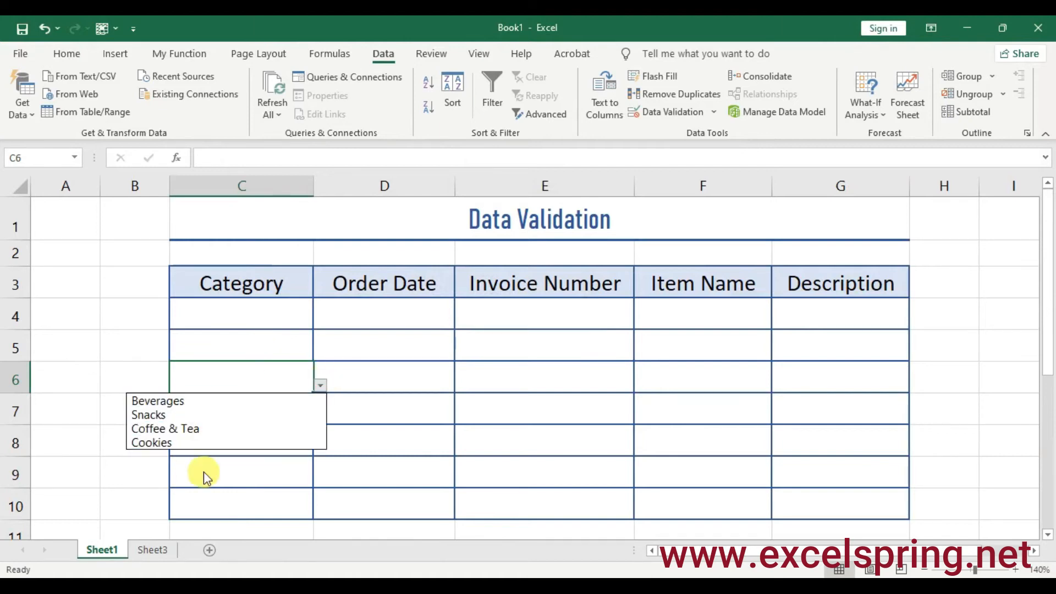
Add Dairy as a new category in cell C7, directly below the Category table on Sheet3.
left_click(150, 551)
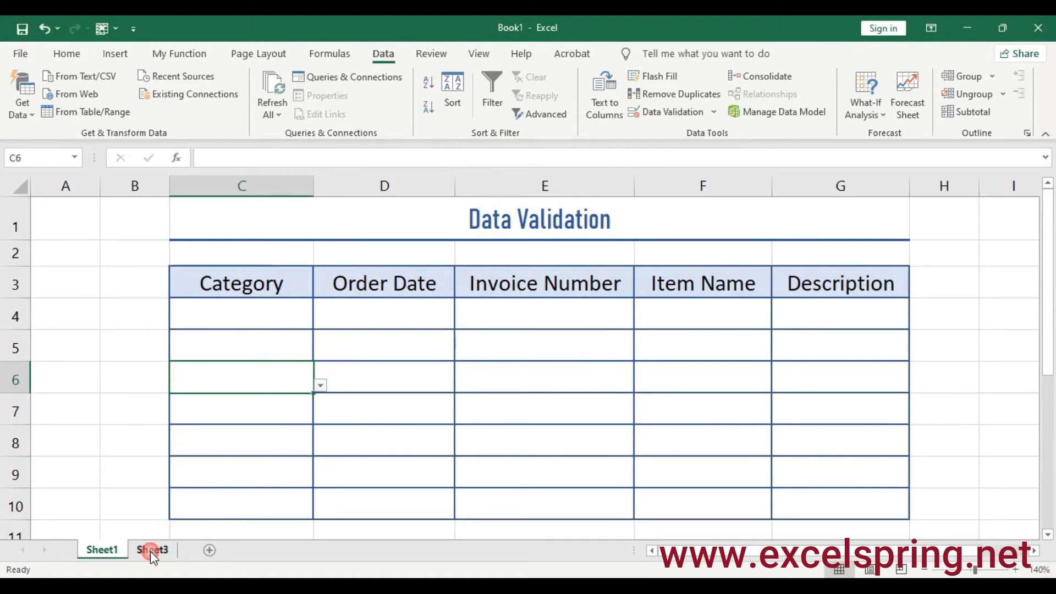
left_click(144, 545)
left_click(211, 367)
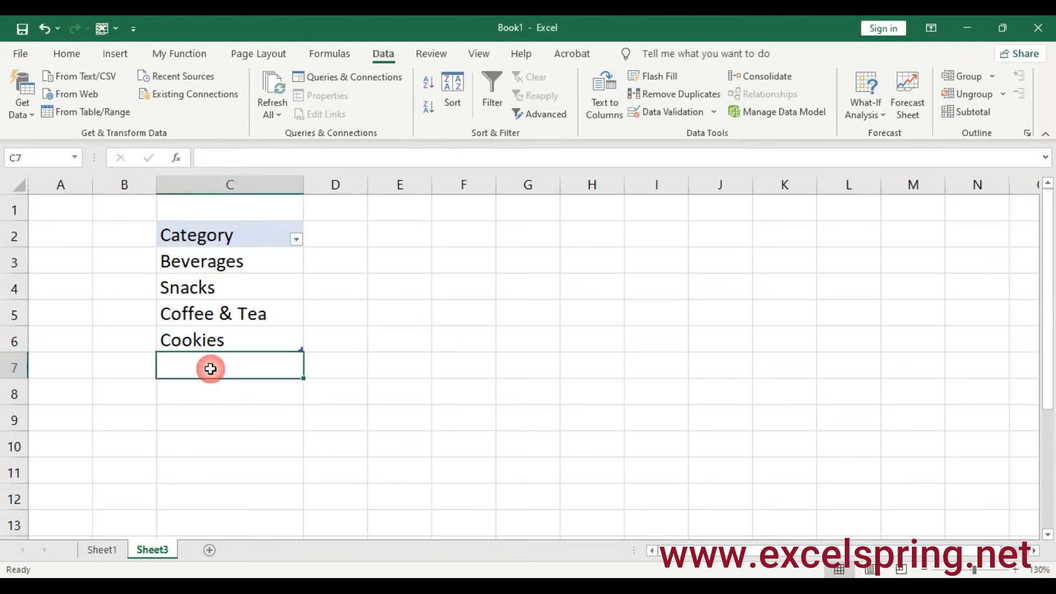
type("D")
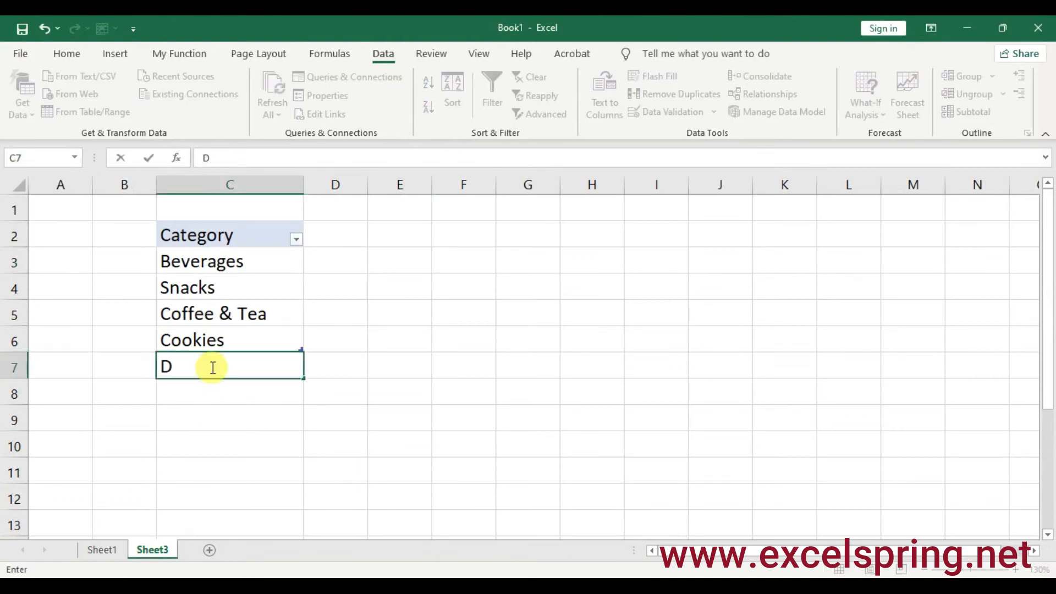
type("airy")
key("Return")
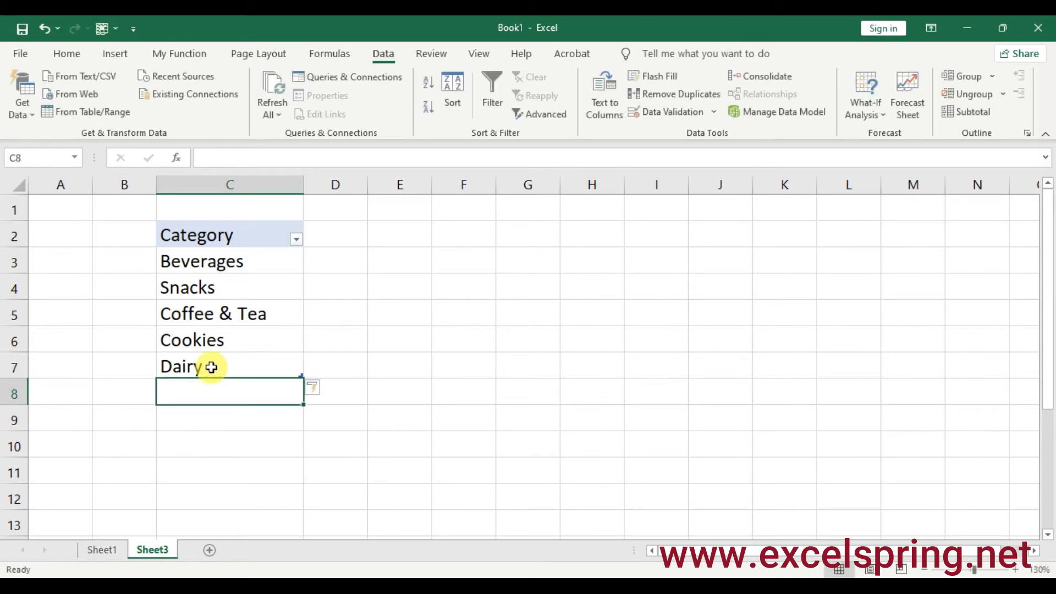
Check the choices offered by the Category dropdown in cell C6 on Sheet1.
left_click(101, 550)
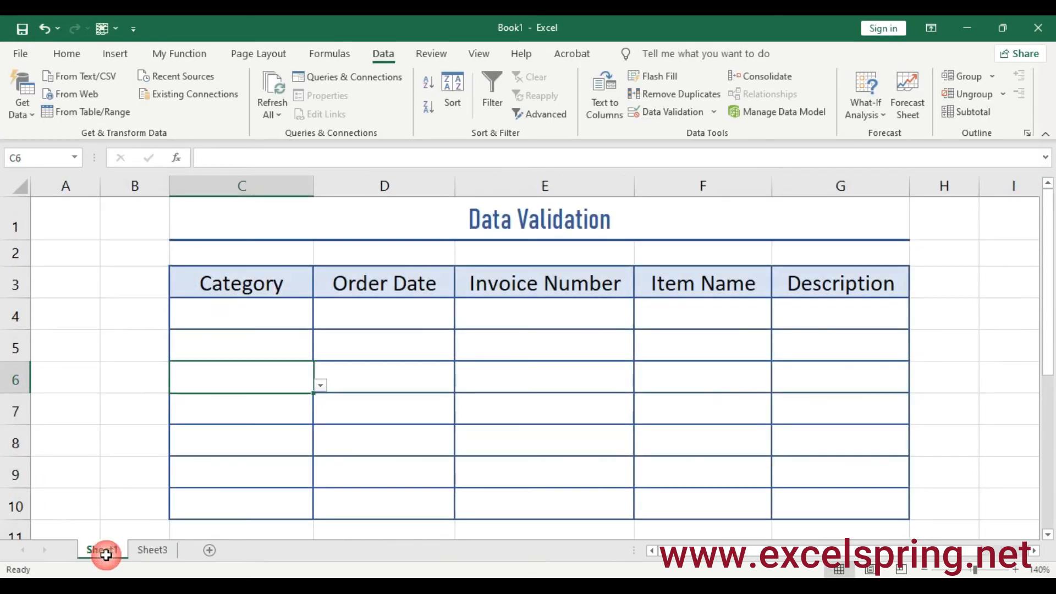
left_click(320, 385)
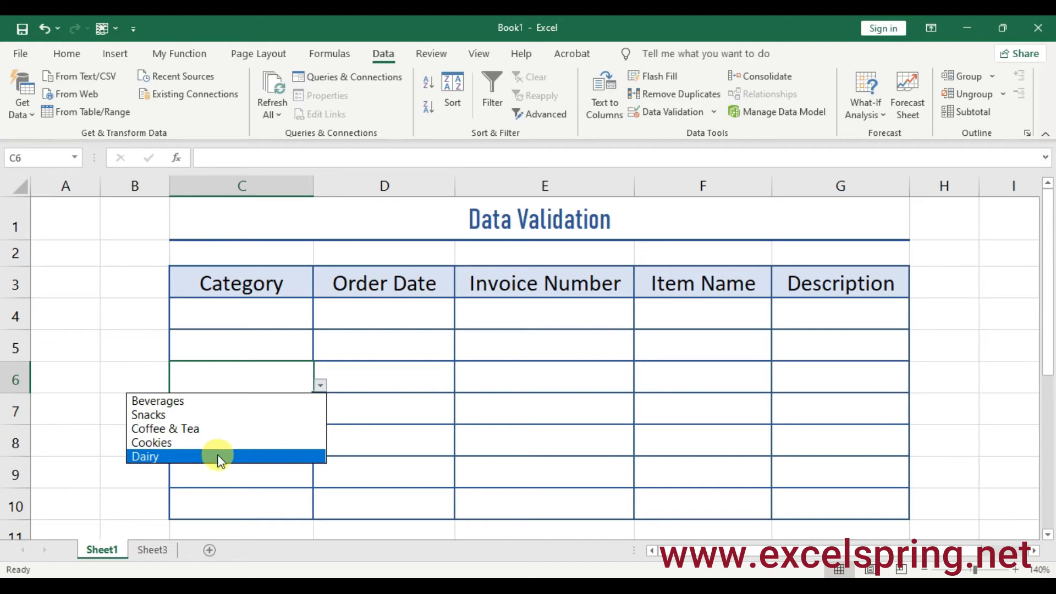
left_click(398, 370)
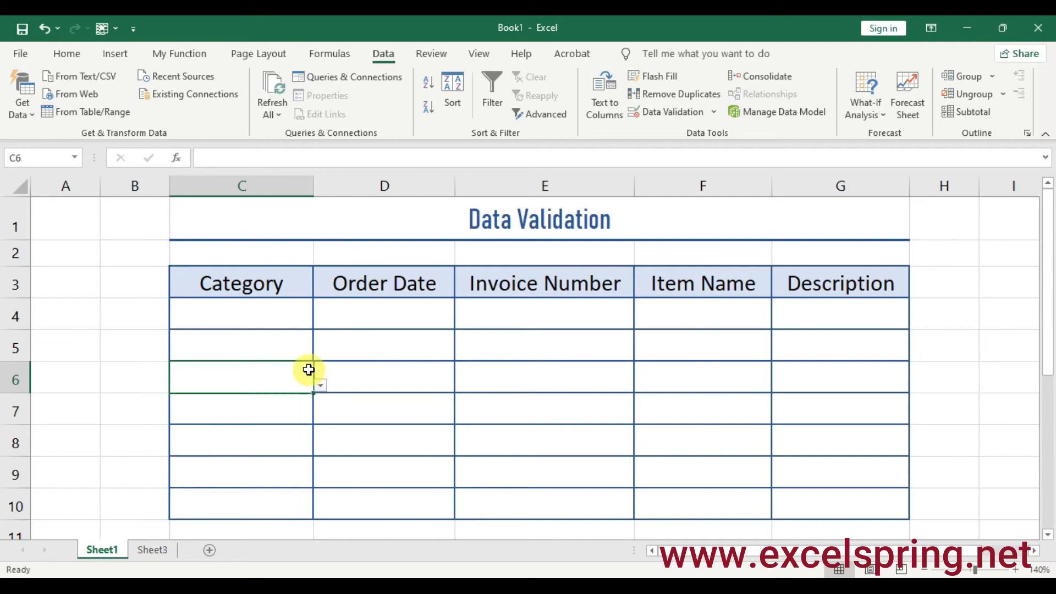
Start a data validation rule for Order Date cell D4 that allows Date values with the between condition.
left_click(377, 315)
left_click(370, 288)
left_click(373, 317)
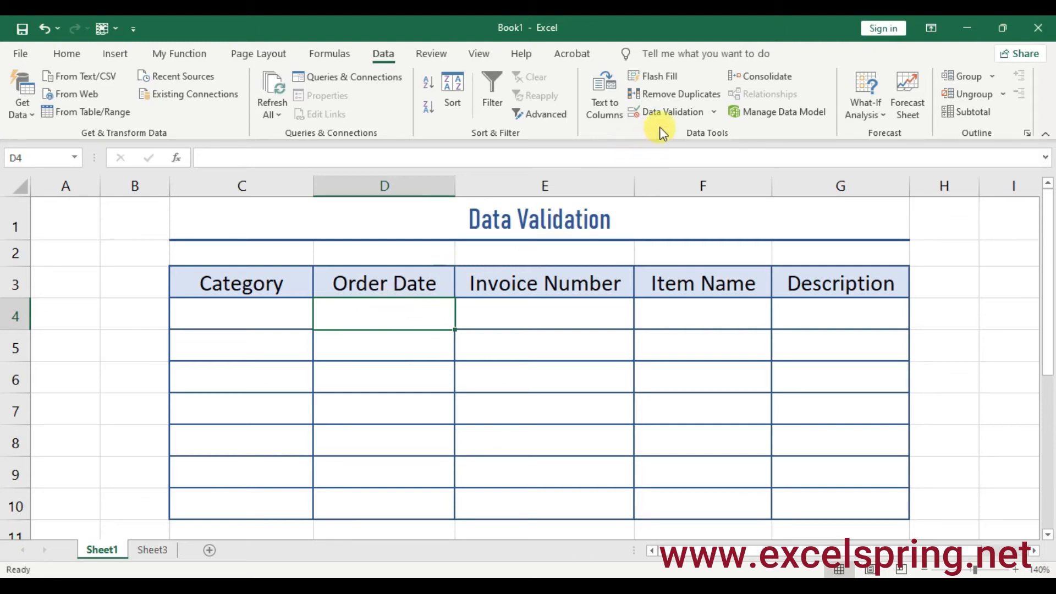
left_click(671, 112)
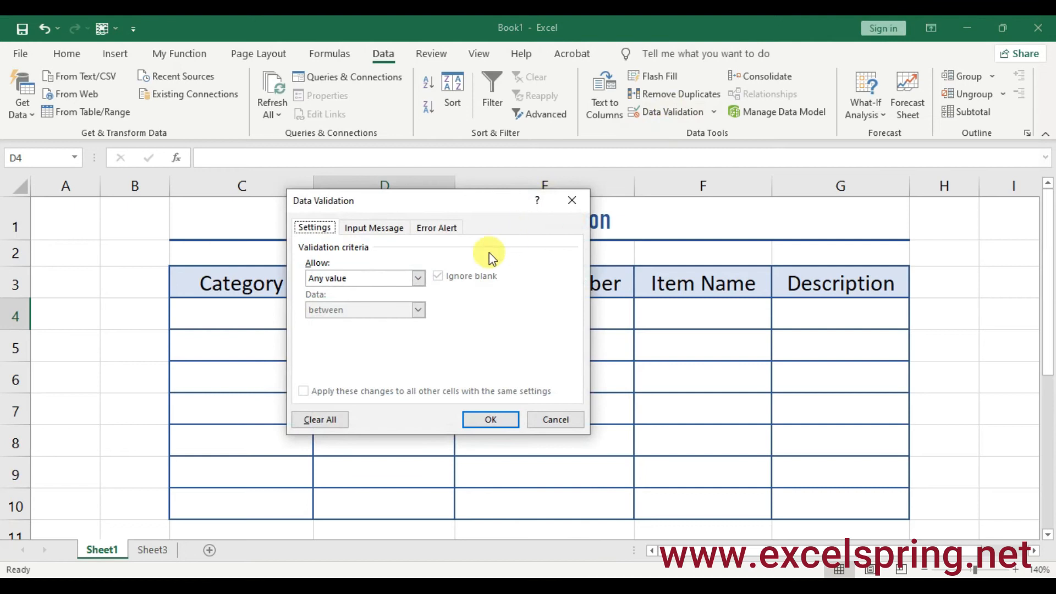
left_click(411, 279)
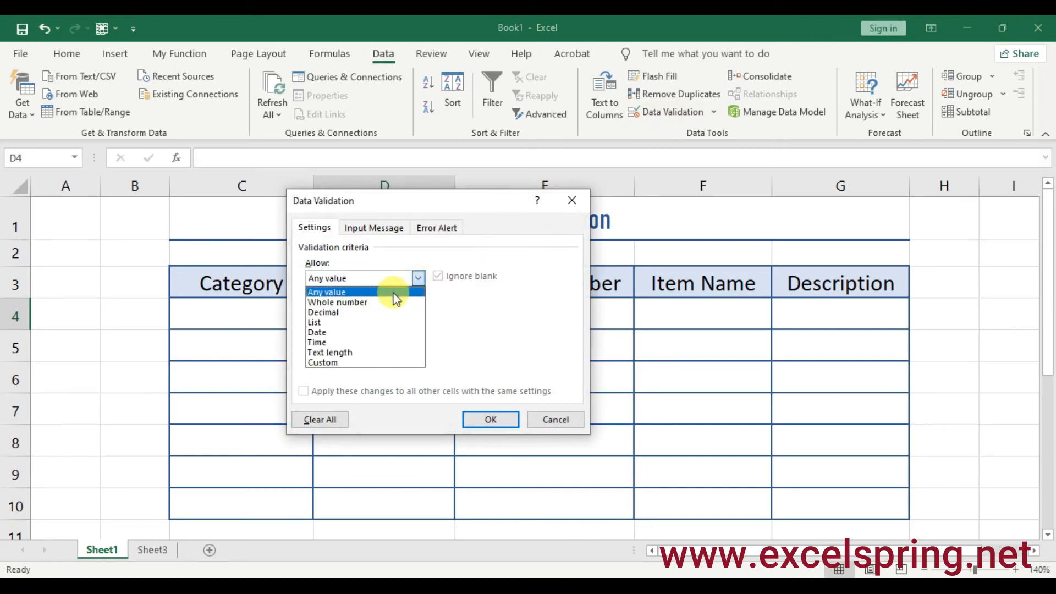
left_click(329, 332)
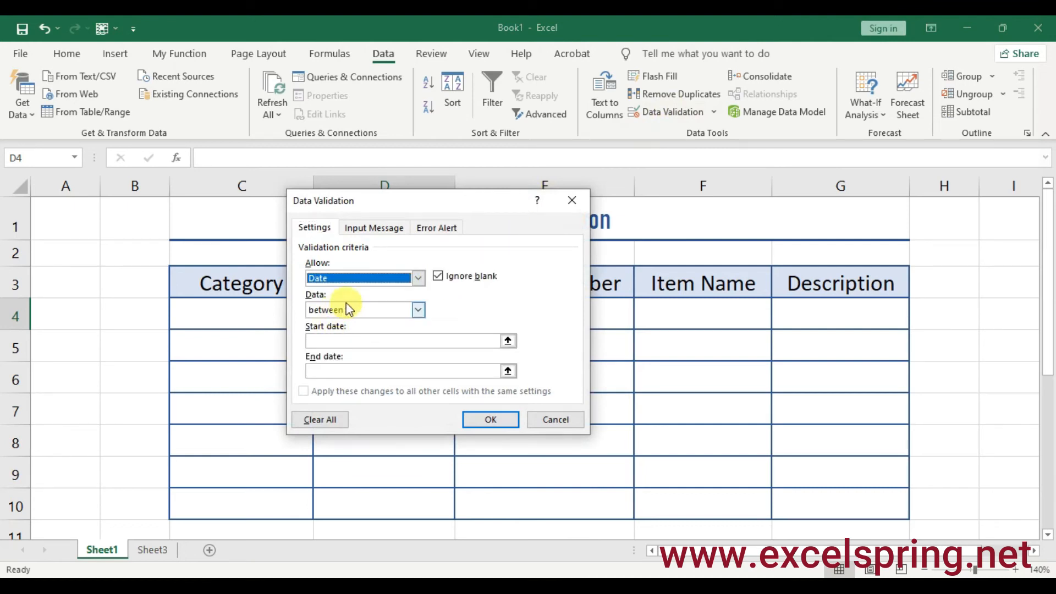
left_click(418, 309)
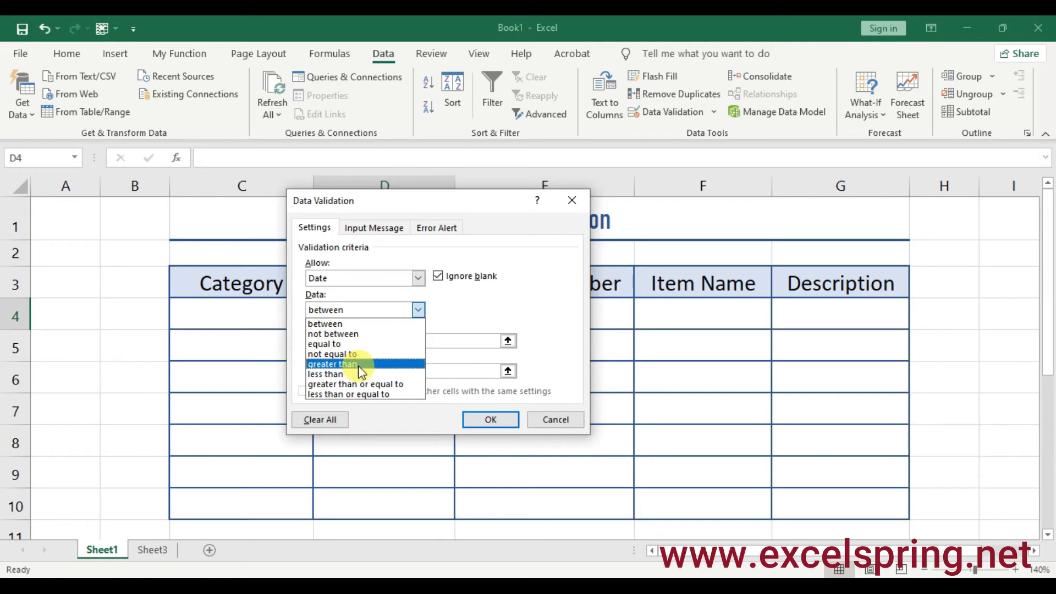
left_click(339, 326)
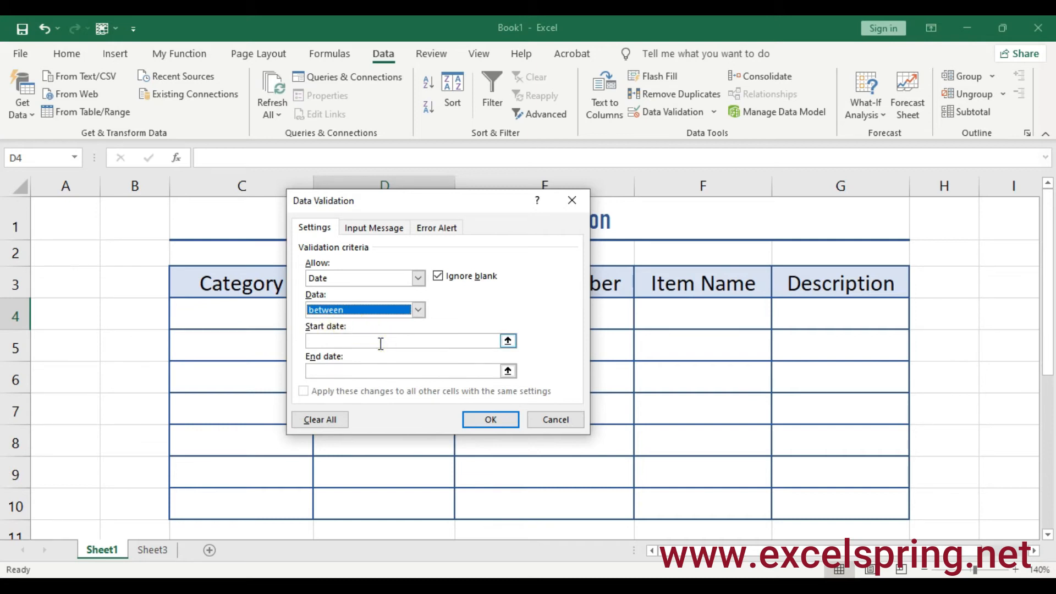
Set the start date to 10/1/2021 and the end date to 10/31/2021, and apply the rule to D4.
left_click(381, 342)
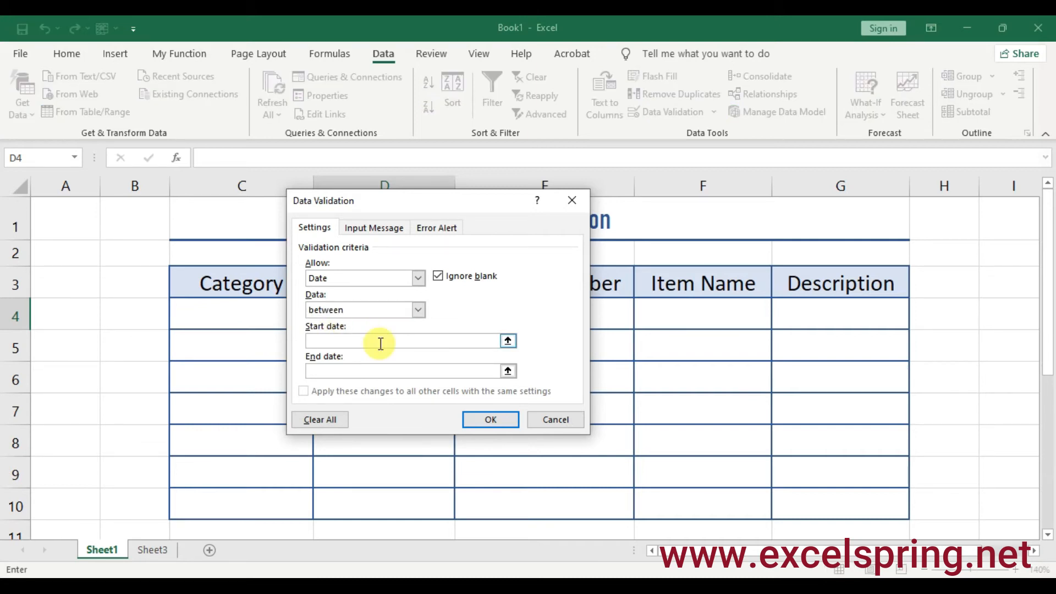
type("10/1/2021")
left_click(422, 370)
type("10/31/")
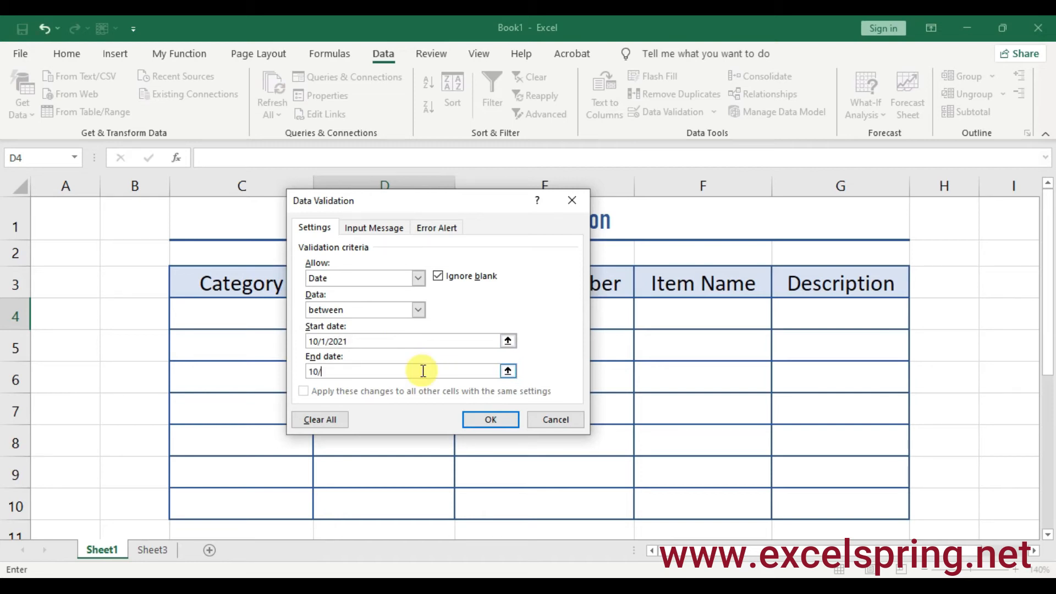
type("2021")
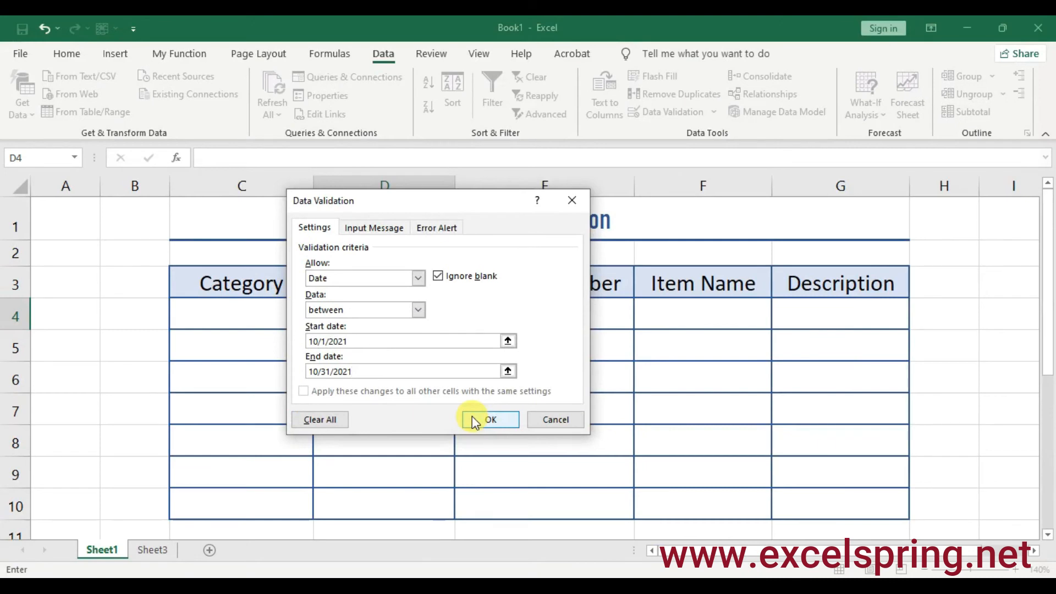
left_click(473, 419)
Try to enter the date 9/5/2021 in cell D4 to test the date rule, and cancel the entry.
left_click(412, 322)
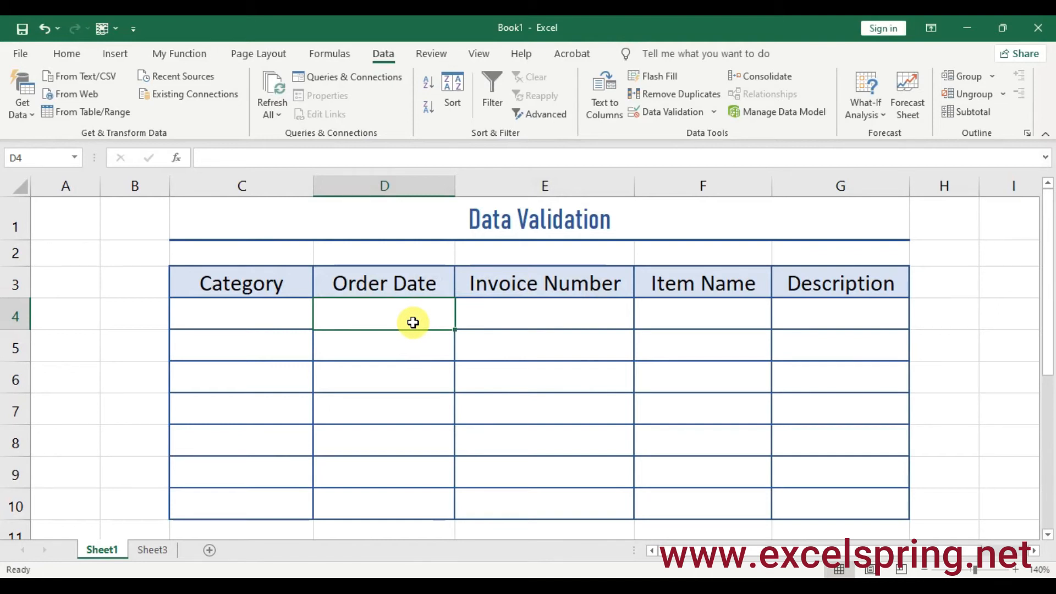
type("9/5/")
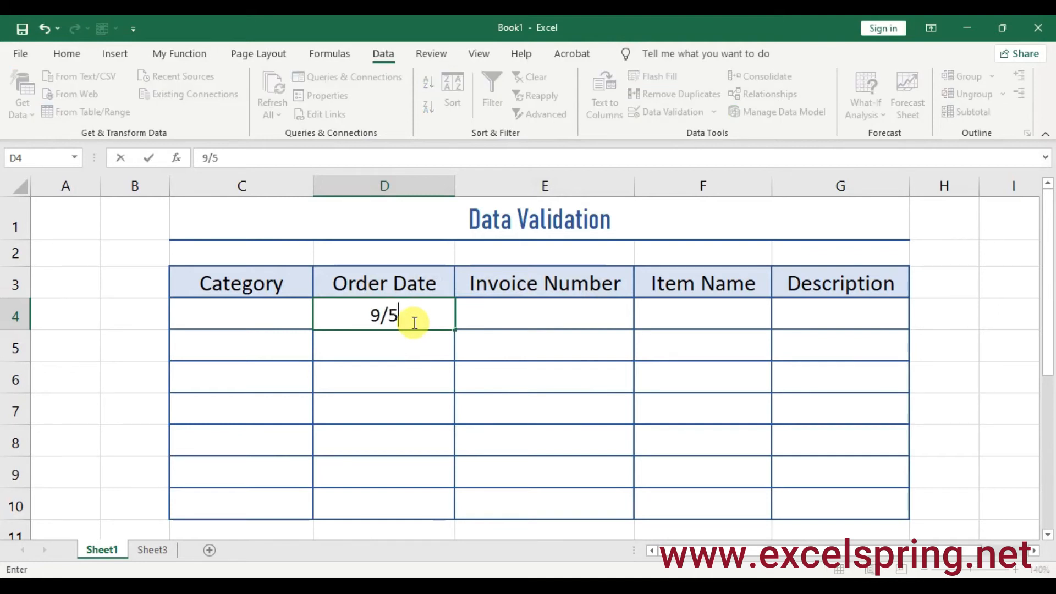
type("2021")
key("Return")
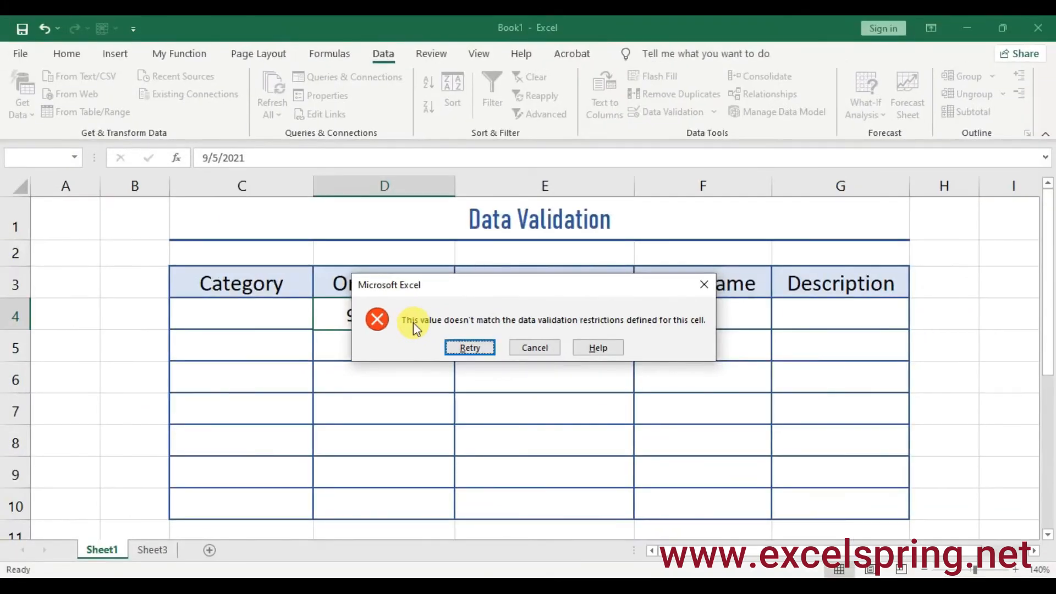
left_click(534, 347)
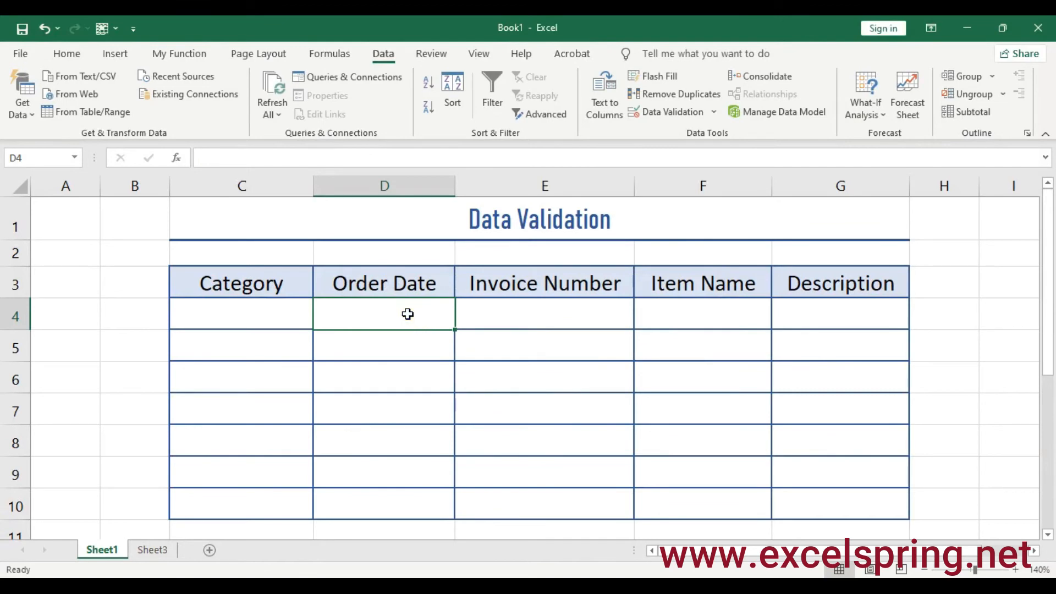
Title the error alert of cell D4's data validation "Error Date".
left_click(689, 115)
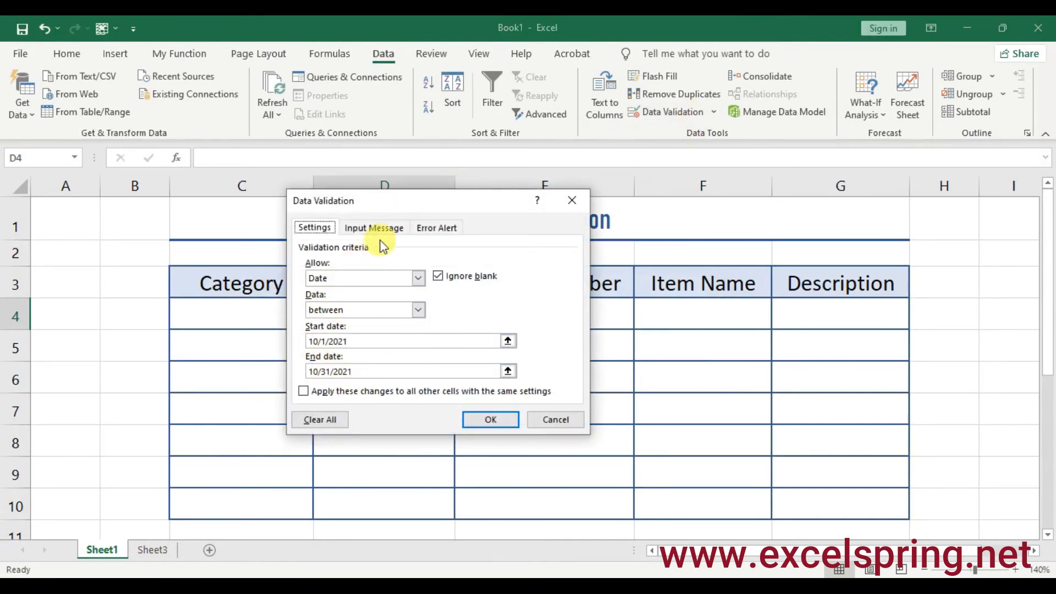
left_click(437, 227)
left_click(450, 302)
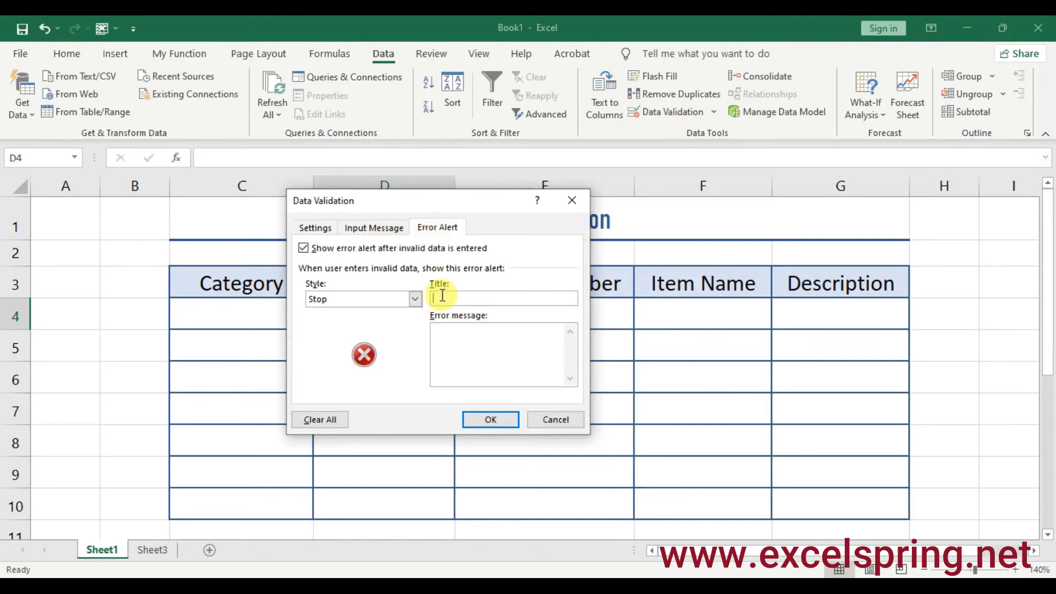
type("Error Date")
Set the alert's error message to "Please Input within October." and apply it to cell D4.
left_click(482, 346)
type("Please Input Valid Date")
key("BackSpace")
key("BackSpace")
key("BackSpace")
key("BackSpace")
key("BackSpace")
key("BackSpace")
key("BackSpace")
key("BackSpace")
key("BackSpace")
key("BackSpace")
type("within Octo")
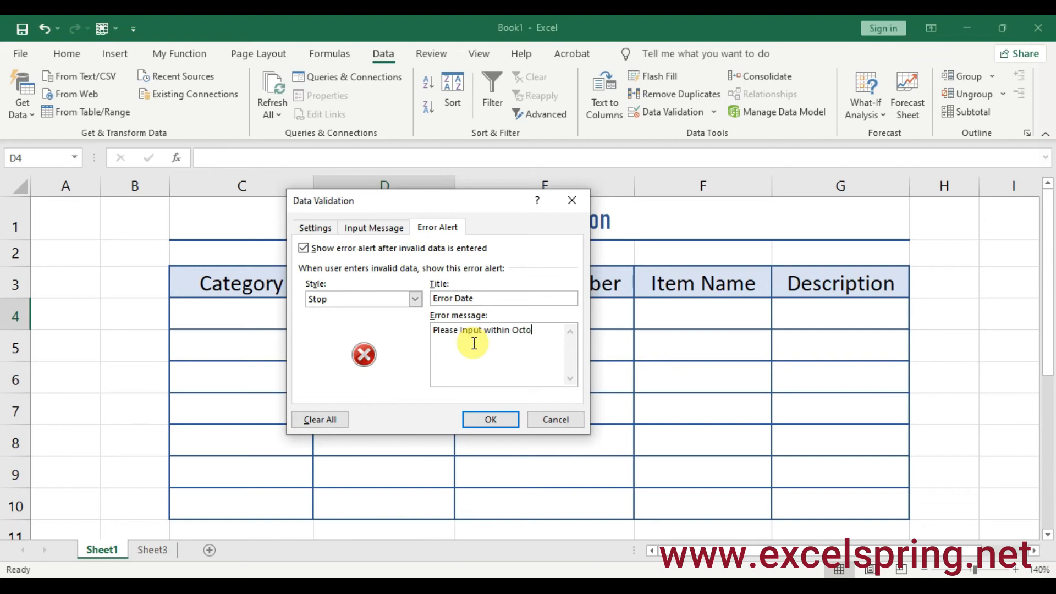
type("ber.")
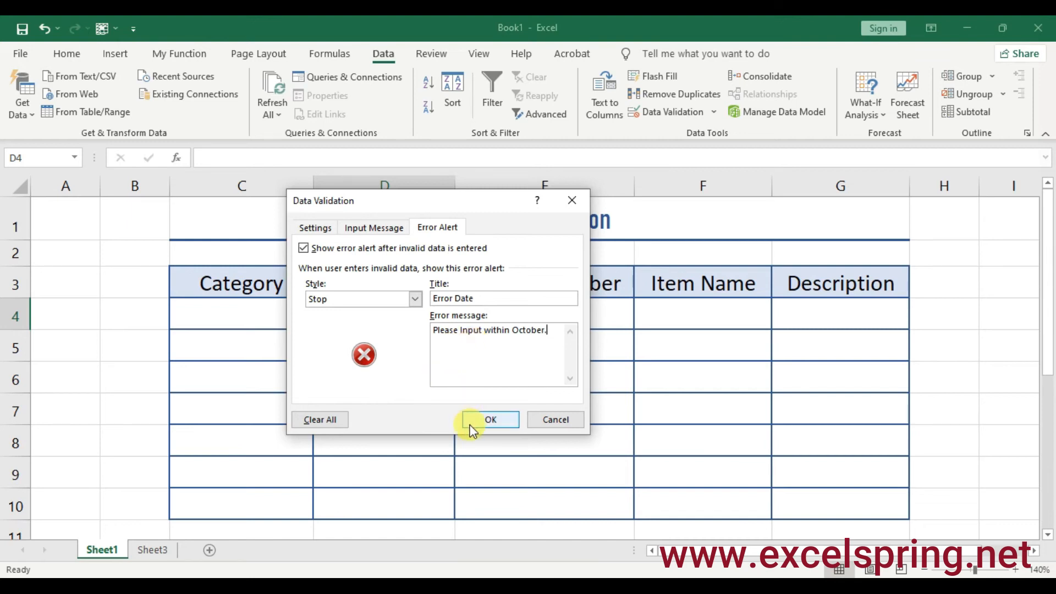
left_click(484, 419)
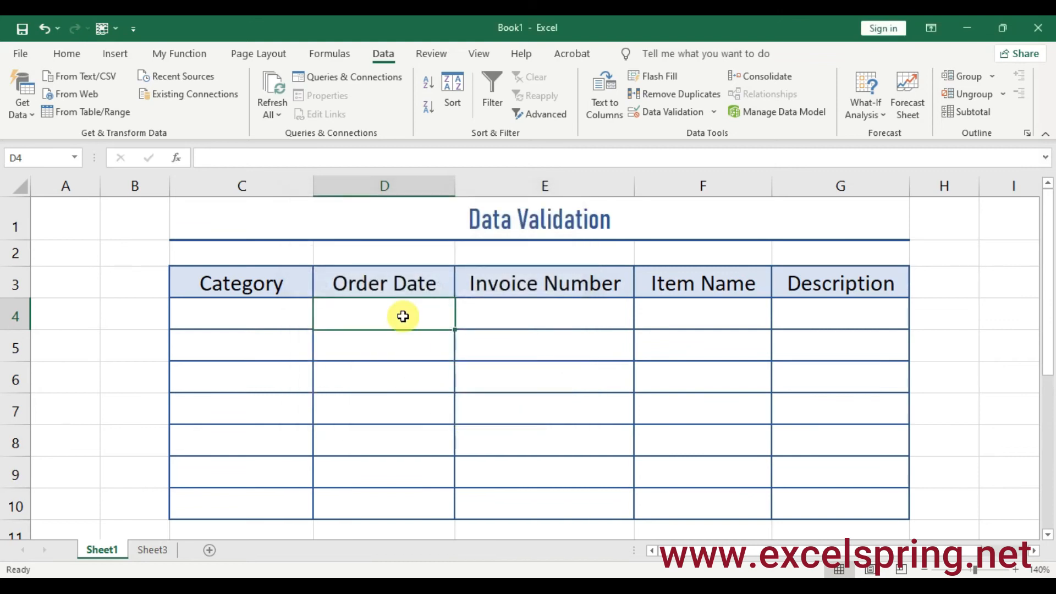
Try to enter 8/5/2021 in cell D4 to test the custom error alert, and dismiss the alert.
type("8/5/2021")
key("Return")
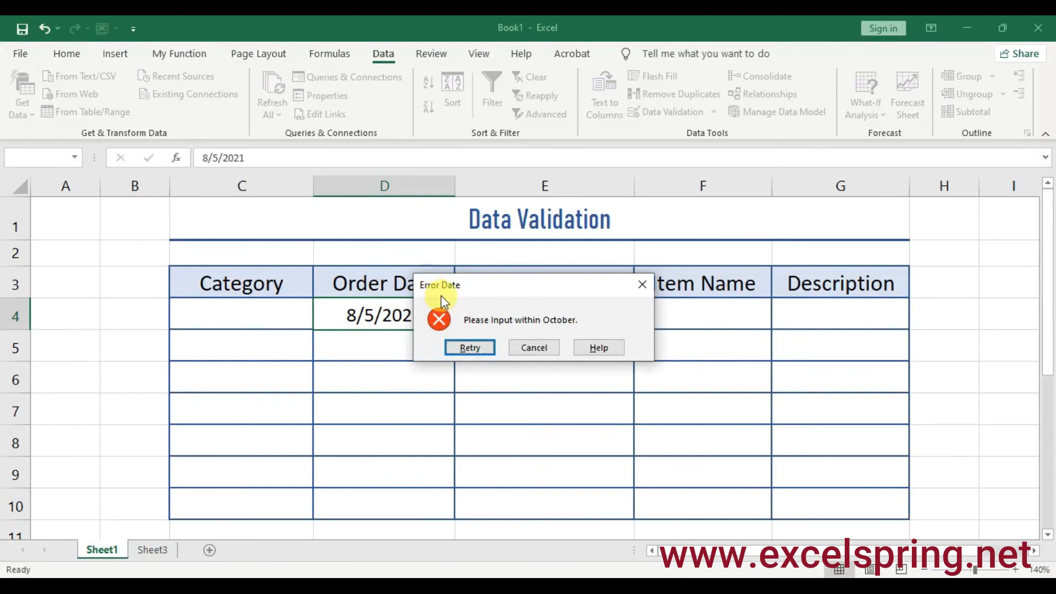
left_click(639, 287)
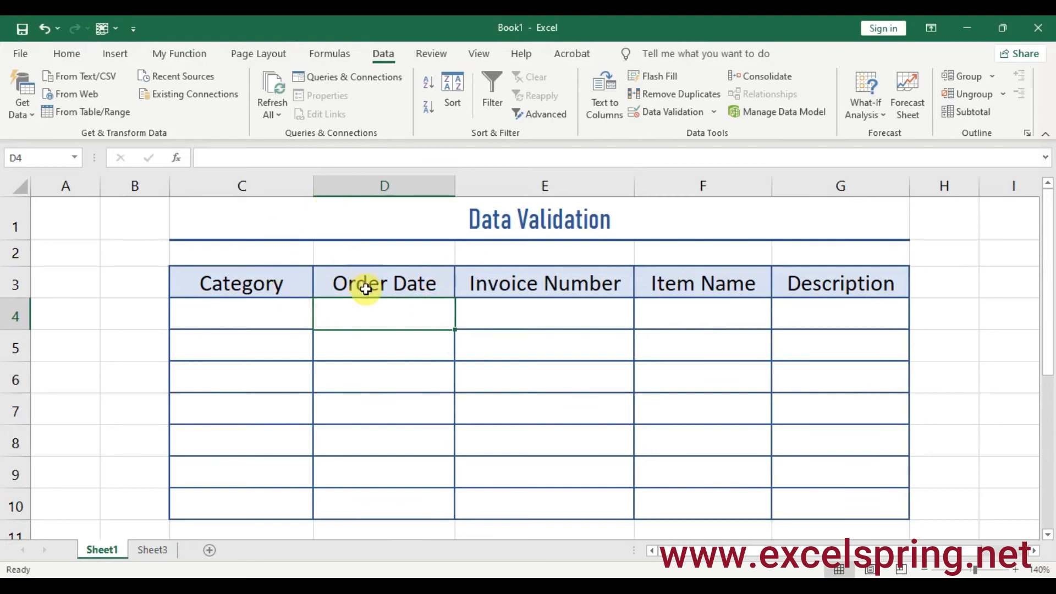
Add an input message to cell D4 titled "Dear All" with the text "Please becareful your input data.", and reselect D4 to check it.
left_click(677, 117)
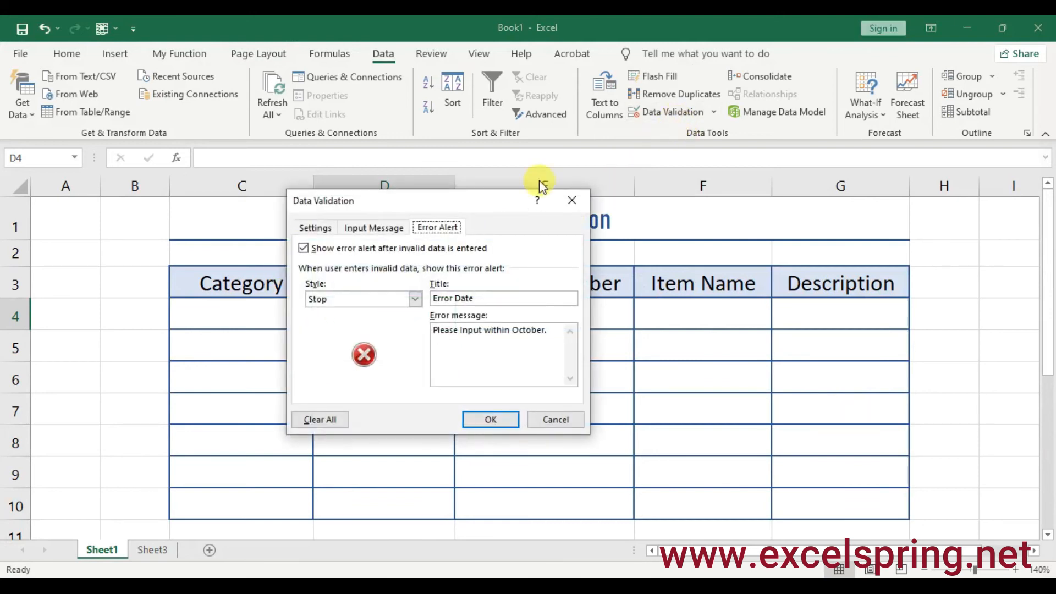
left_click(378, 227)
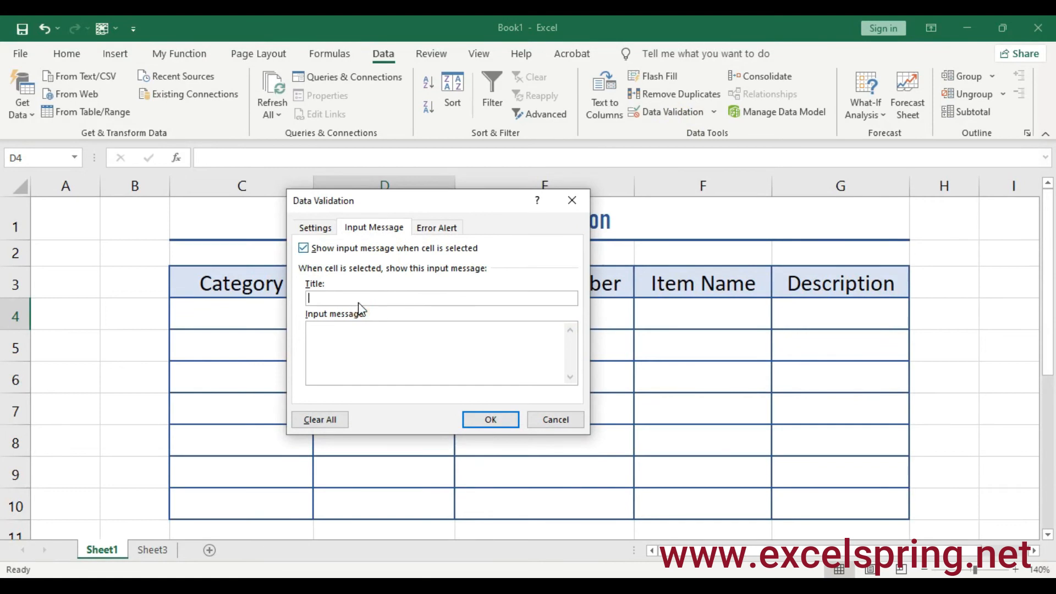
left_click_drag(322, 205, 427, 283)
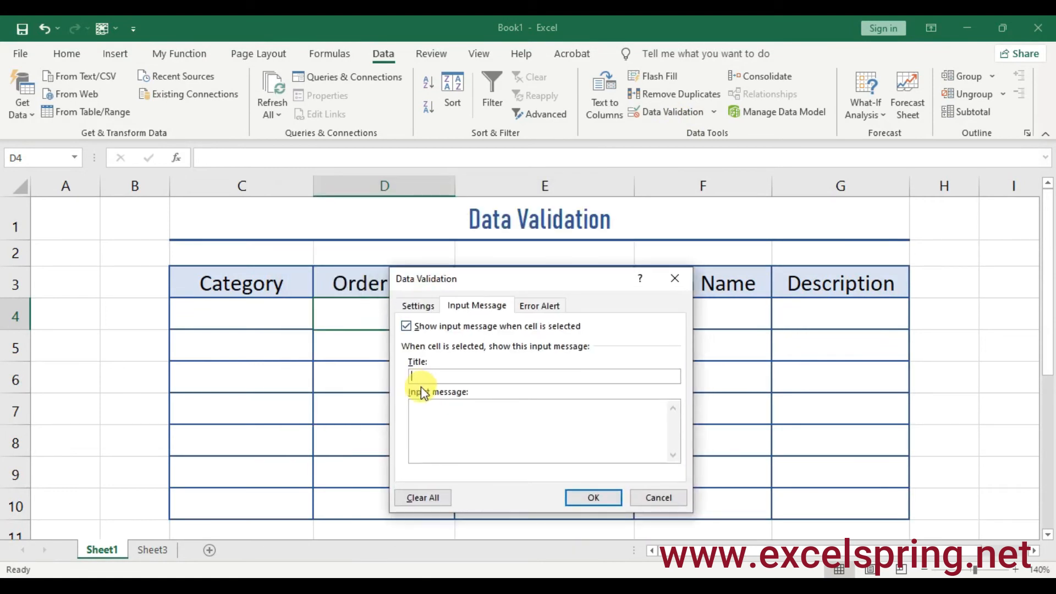
type("Dear All")
left_click(427, 427)
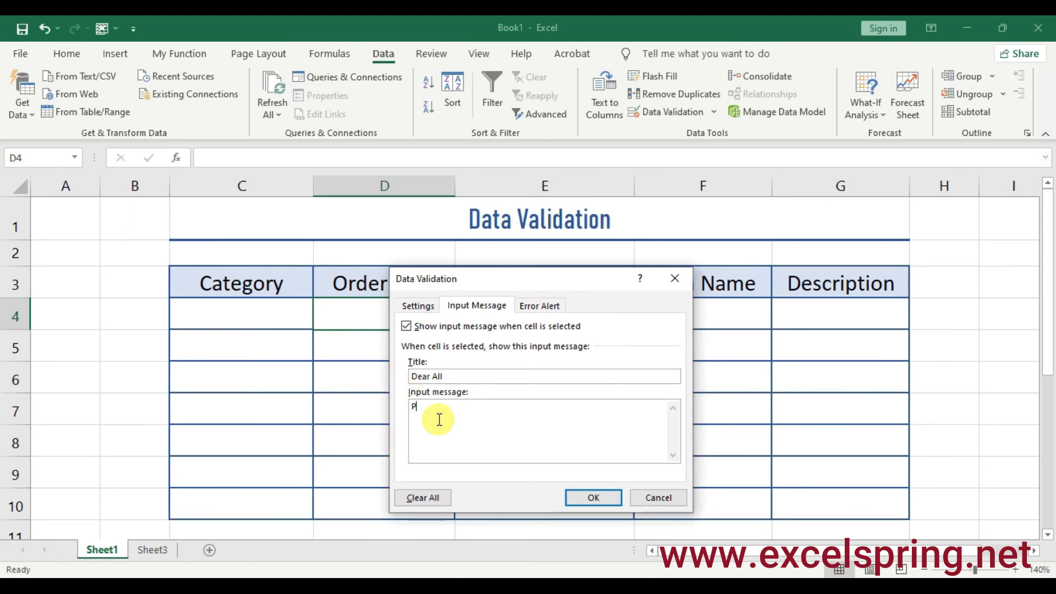
type("Please becareful your input data.")
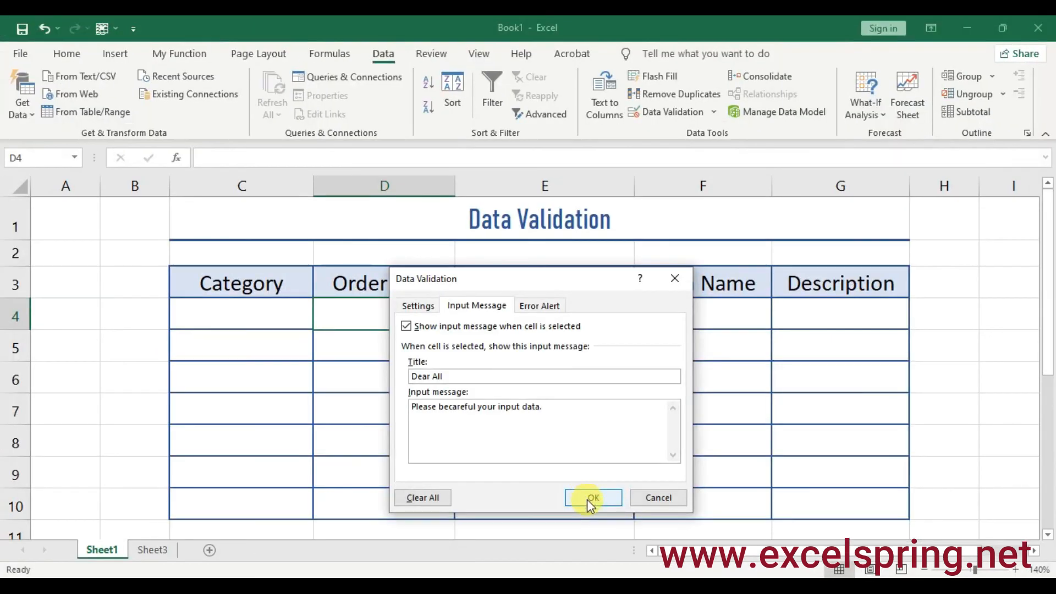
left_click(617, 502)
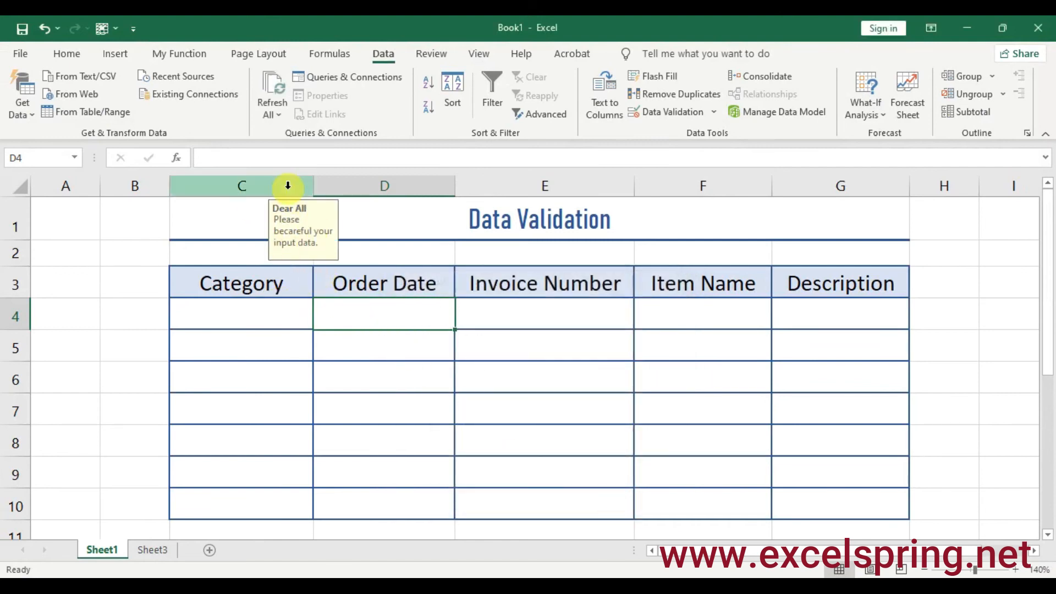
left_click(256, 300)
left_click(373, 311)
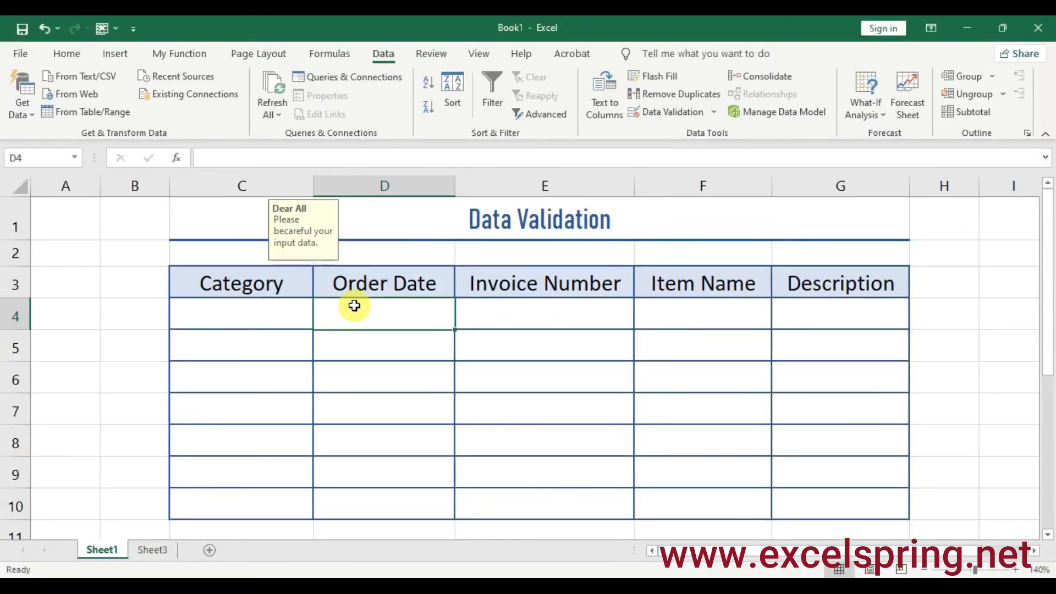
Set cell E4's data validation to allow only a text length equal to 5.
left_click(533, 315)
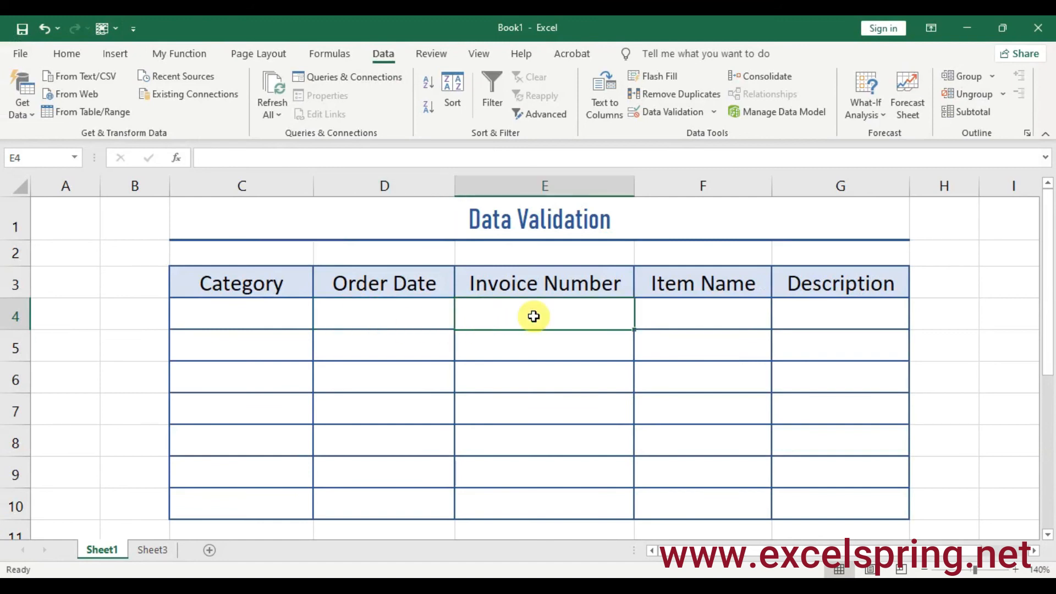
left_click(668, 112)
left_click(424, 307)
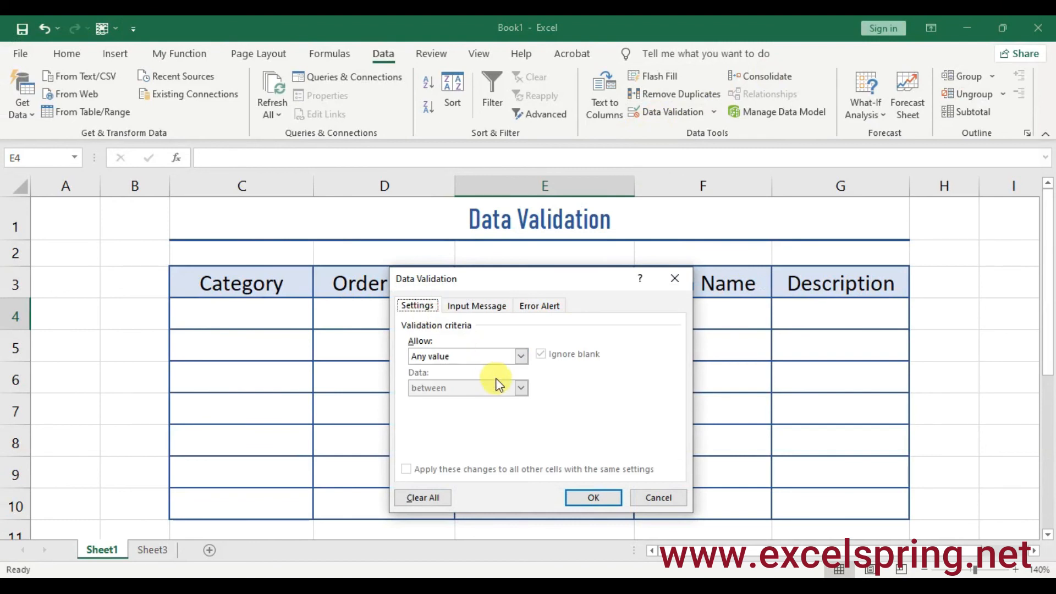
left_click(521, 356)
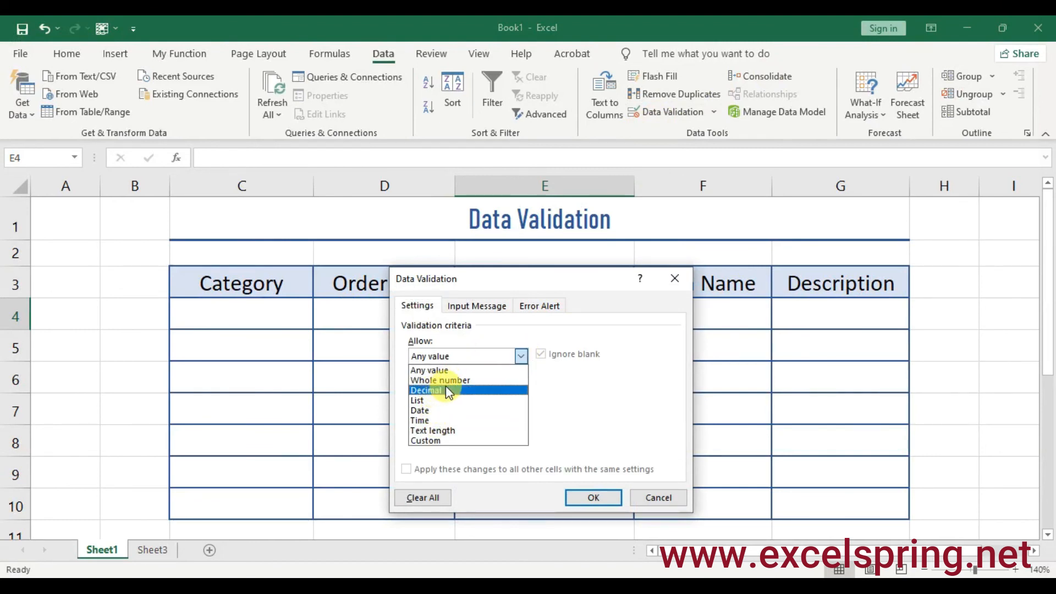
left_click(419, 430)
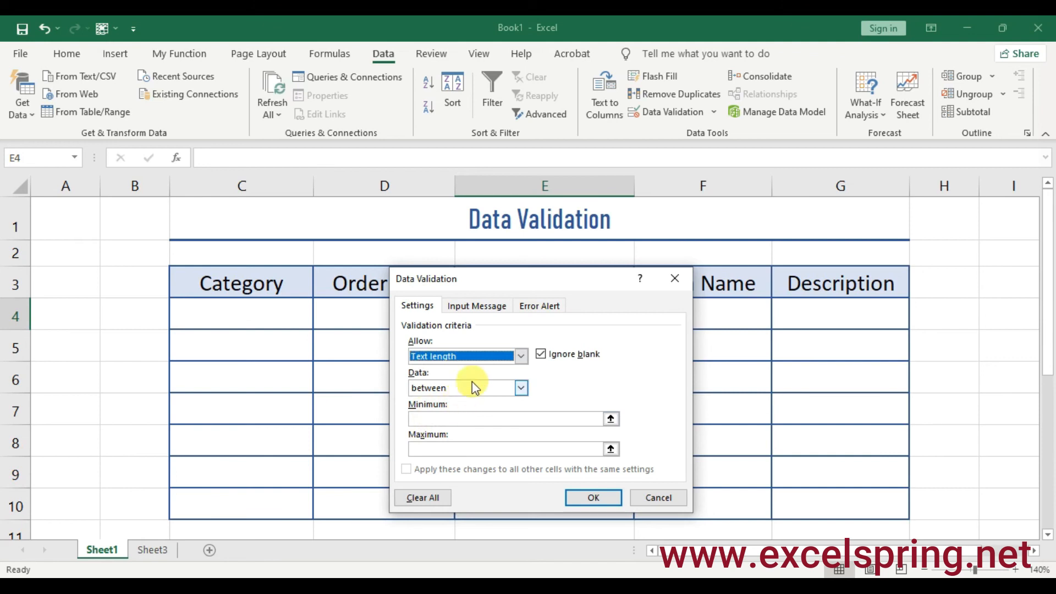
left_click(521, 389)
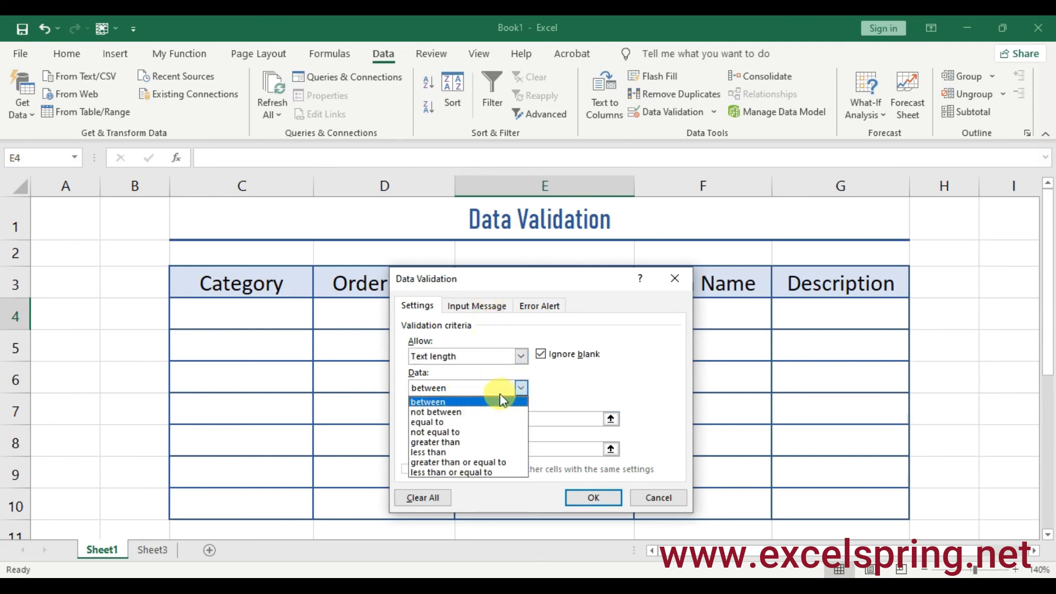
left_click(472, 422)
left_click(464, 421)
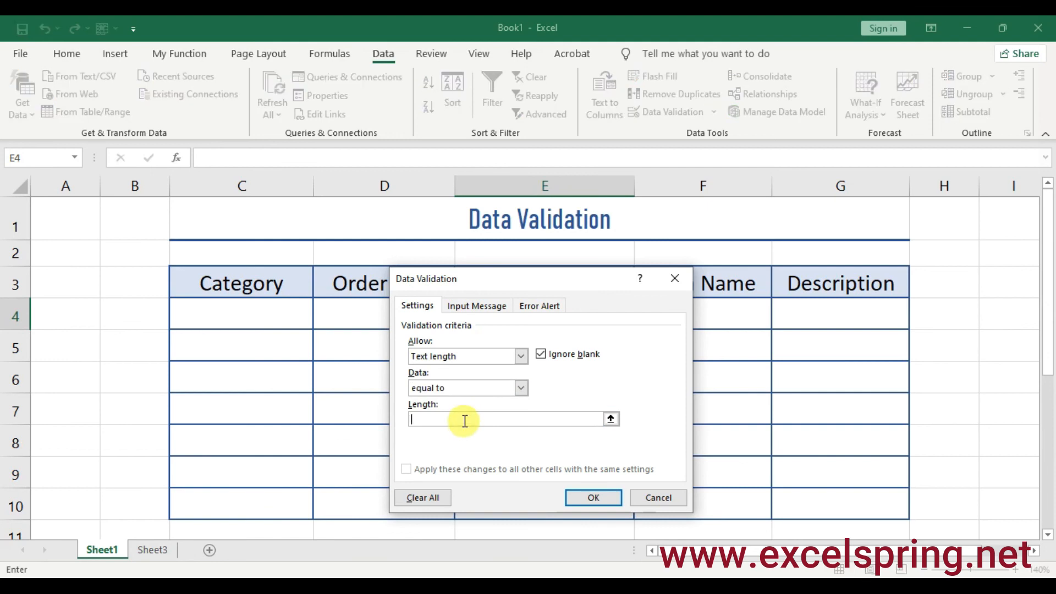
type("5")
left_click(579, 497)
Try to enter S02156 in cell E4 to test the length rule, and correct the entry to S0215.
left_click(492, 321)
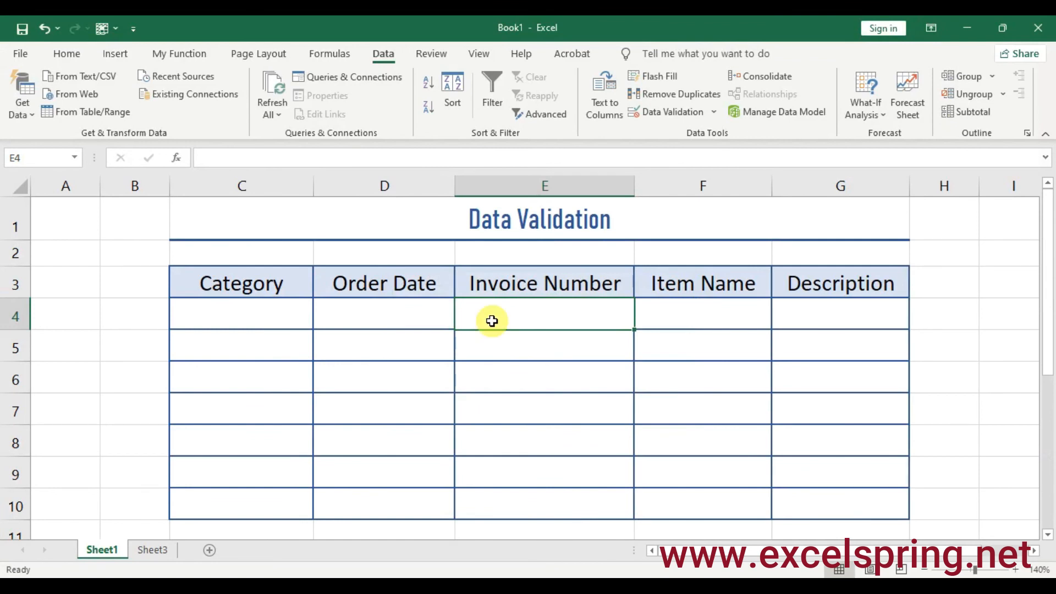
type("S02156")
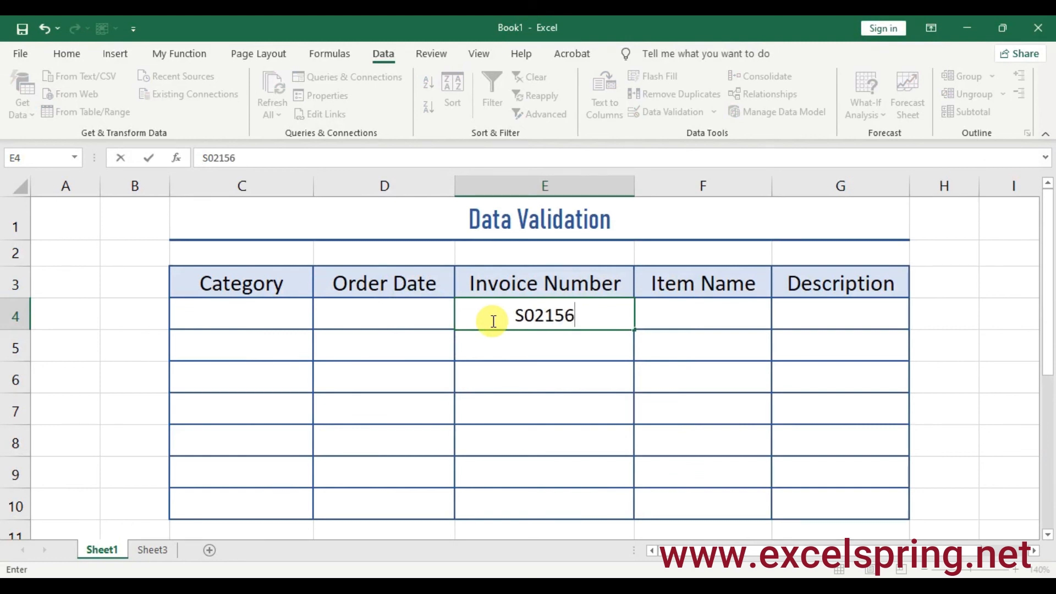
key("Return")
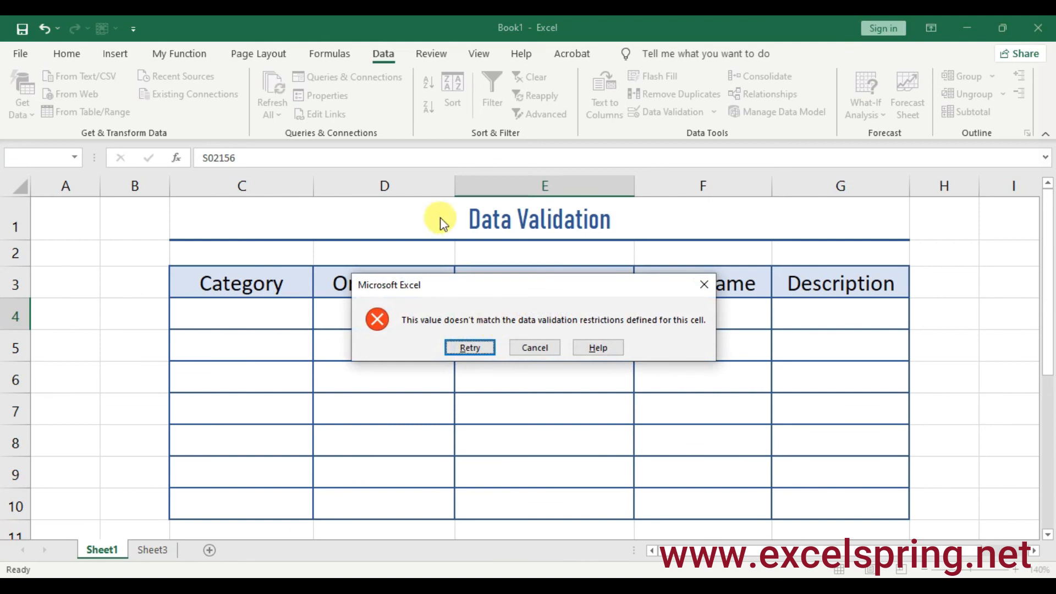
left_click(471, 347)
left_click(583, 315)
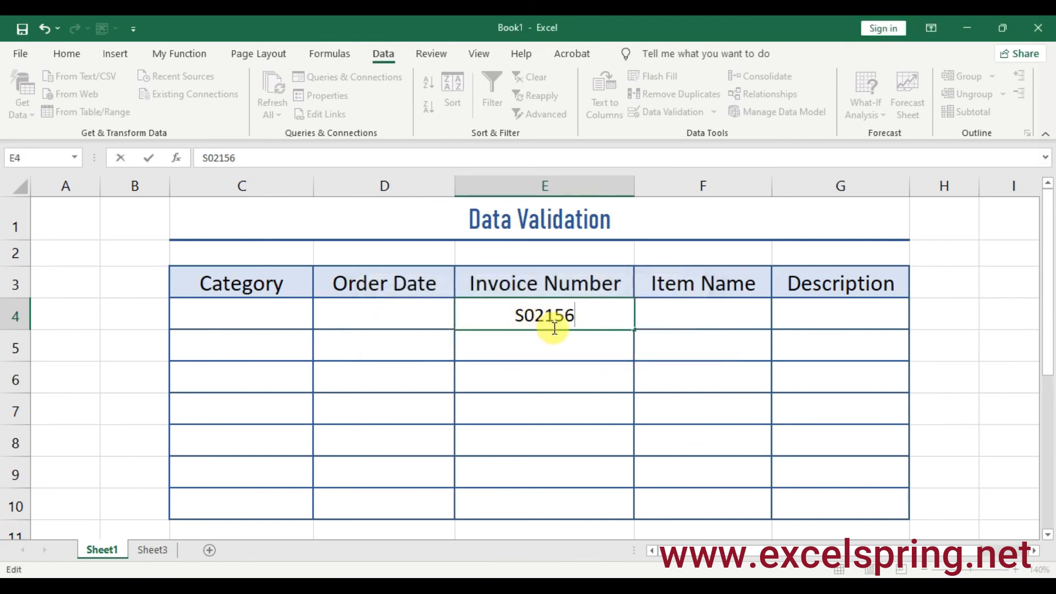
key("BackSpace")
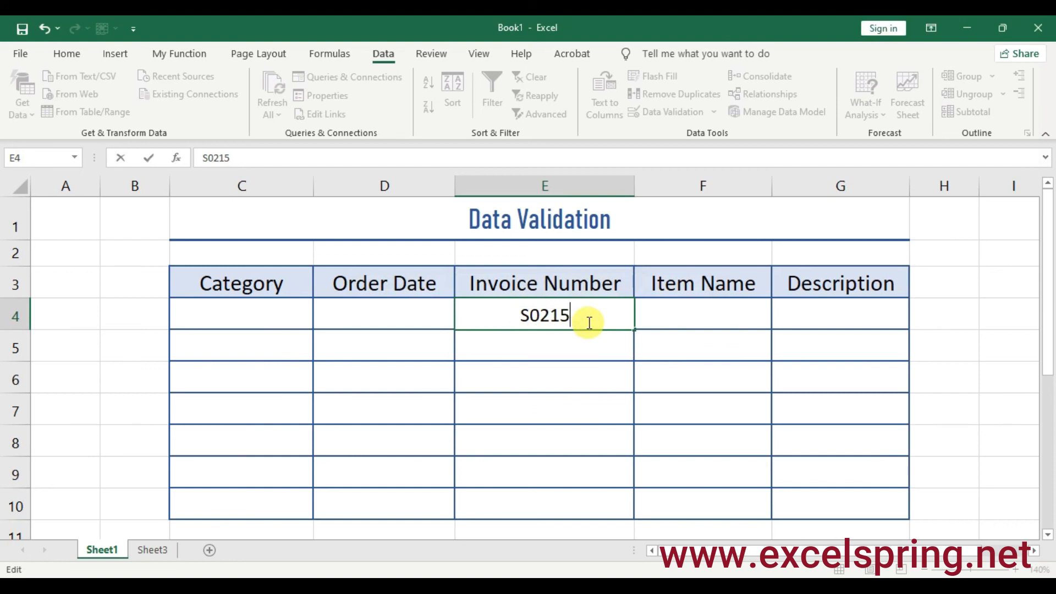
key("Return")
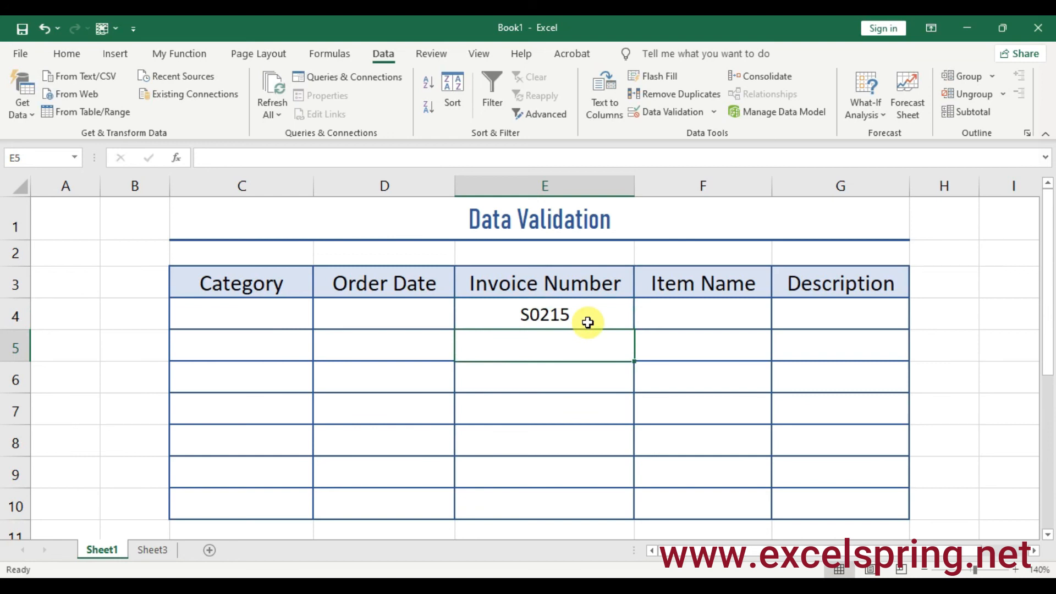
Widen column G, which holds the Description field, with cell G4 selected.
left_click(689, 308)
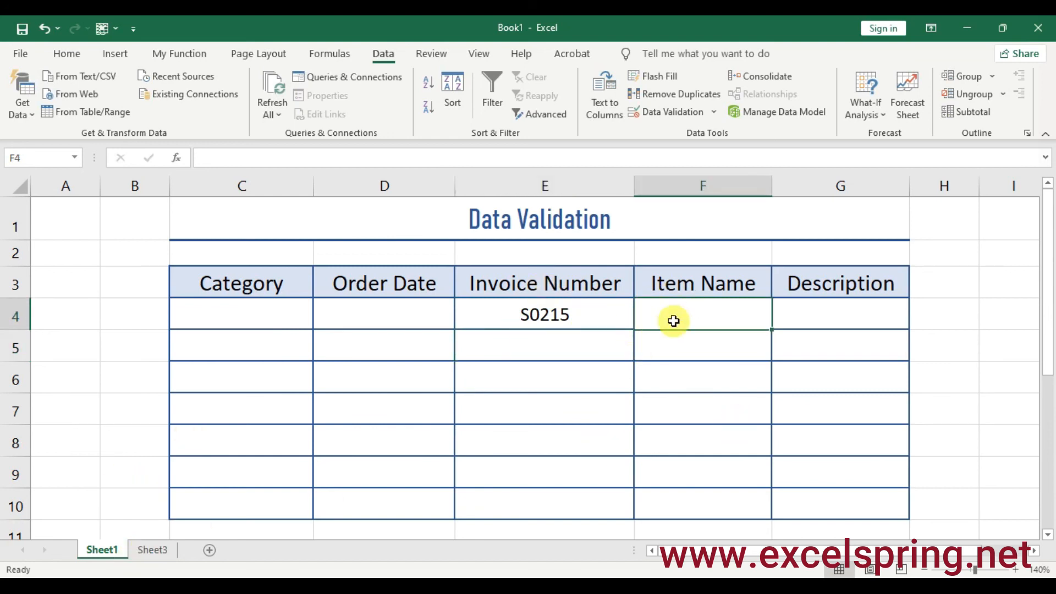
left_click(802, 319)
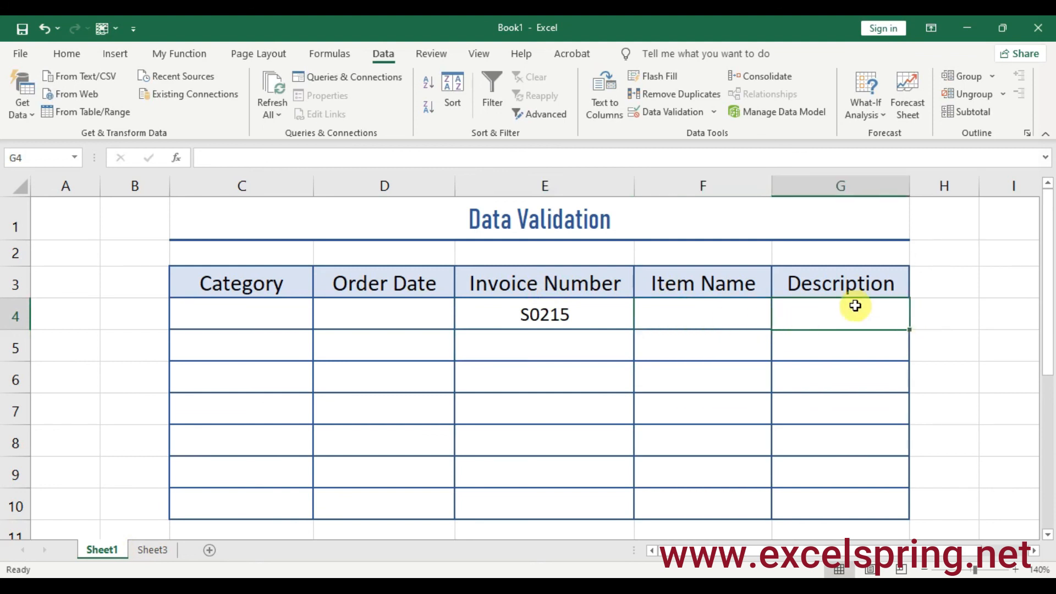
left_click_drag(910, 192, 956, 207)
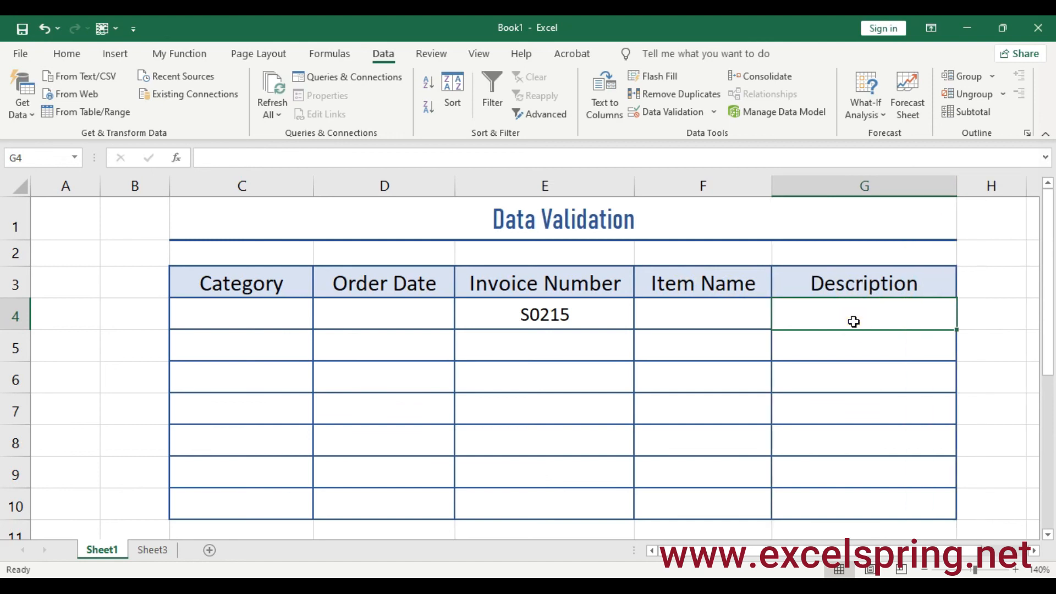
Set cell G4's data validation to allow only a text length equal to 30.
left_click(653, 110)
left_click(520, 356)
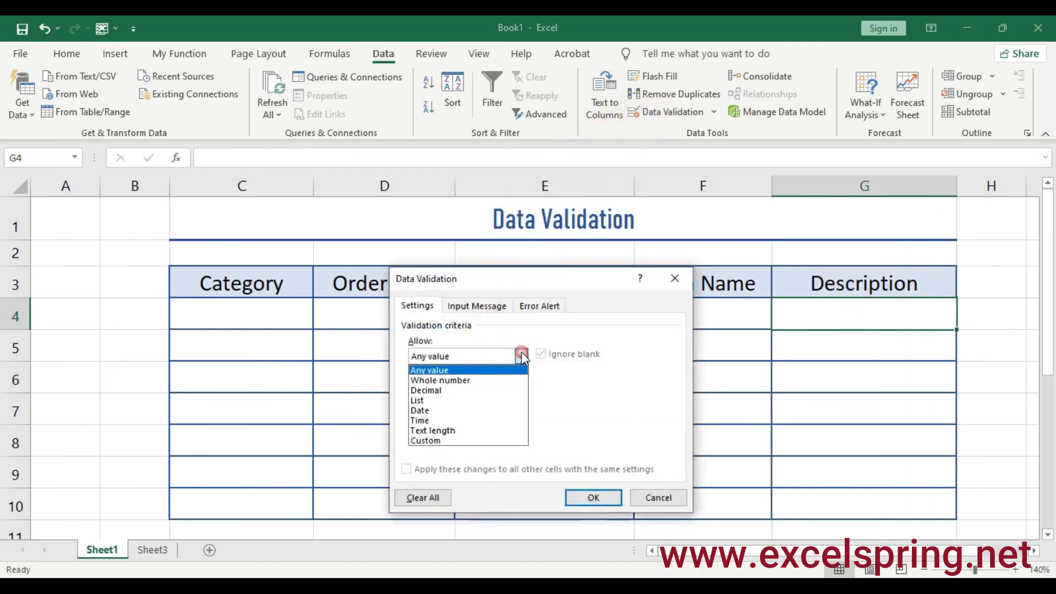
left_click(427, 429)
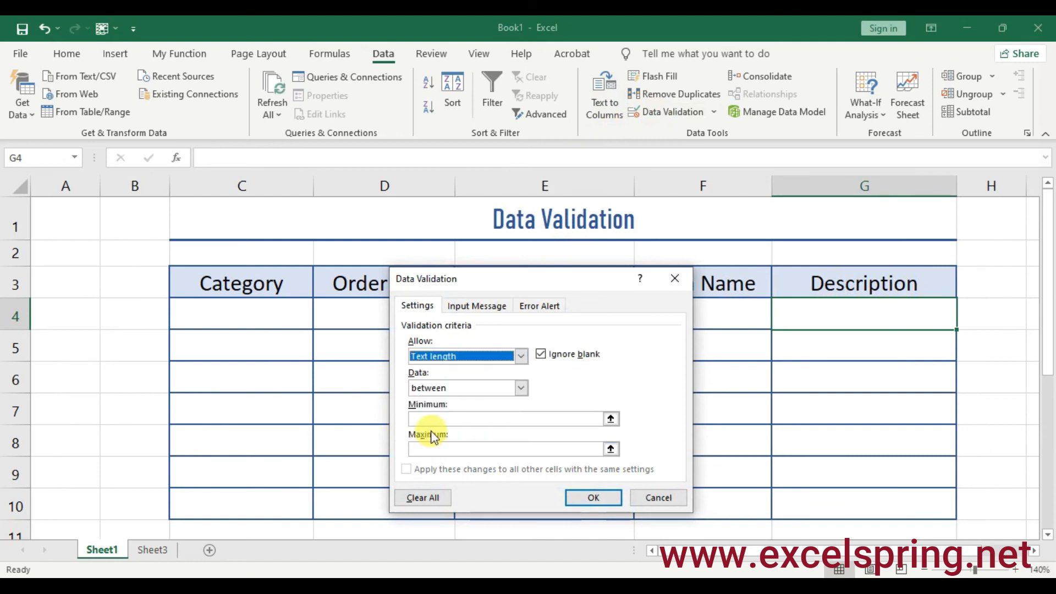
left_click(514, 386)
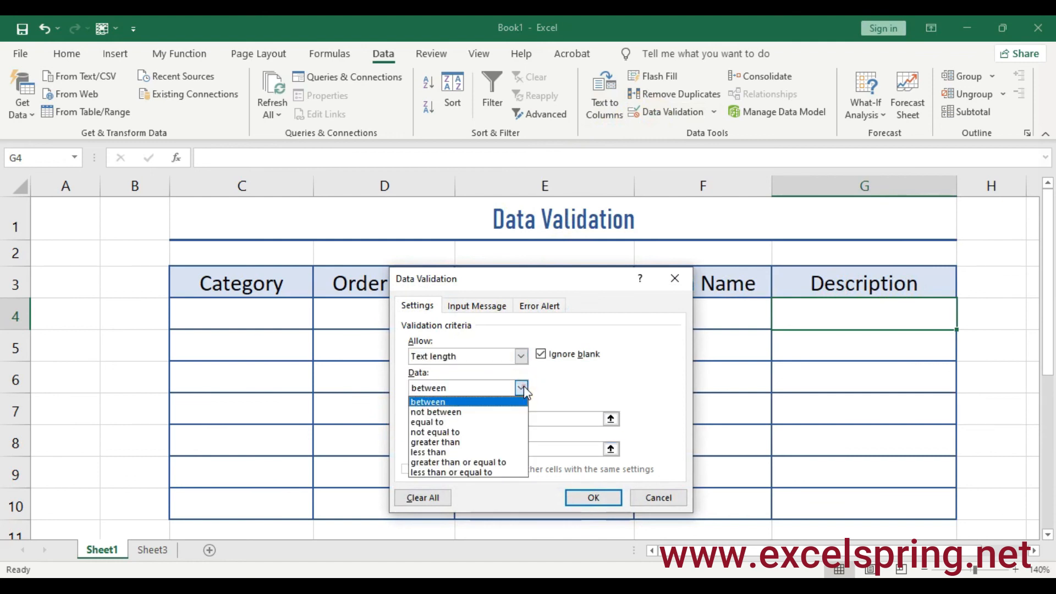
left_click(449, 421)
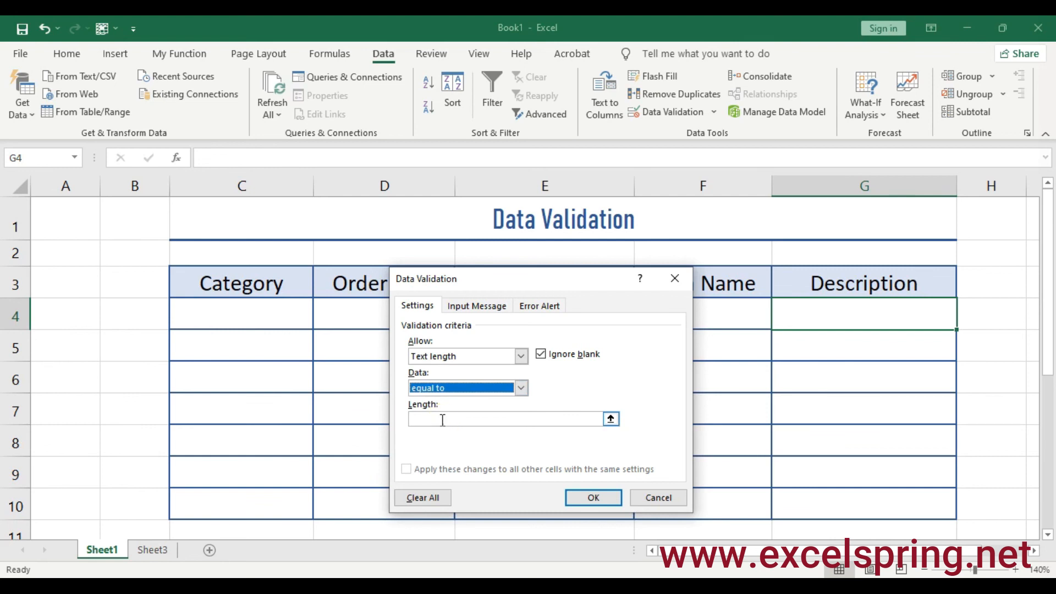
left_click(451, 419)
type("30")
left_click(594, 499)
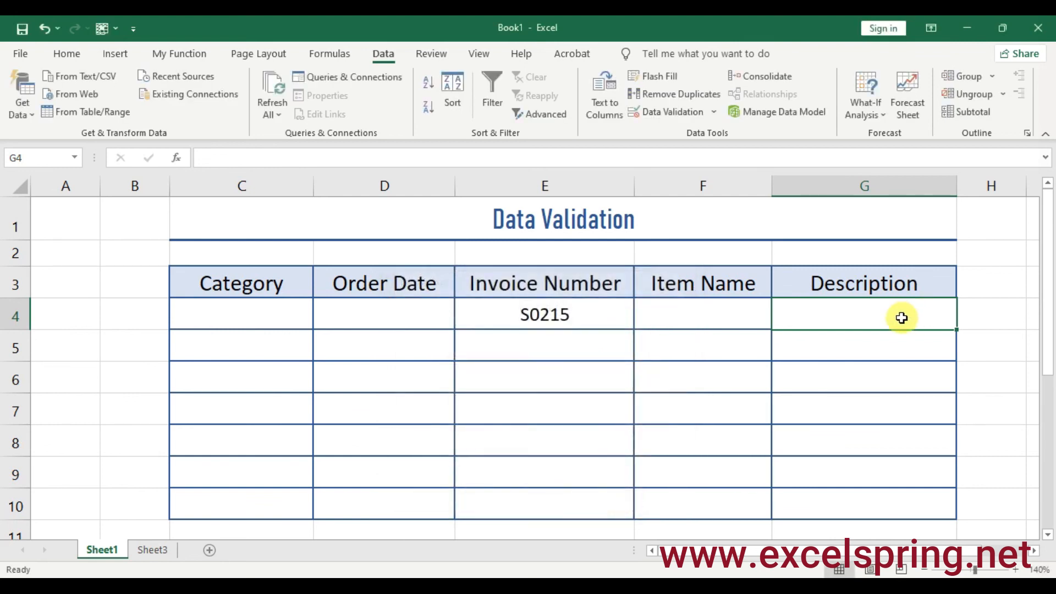
type("IIIIIII")
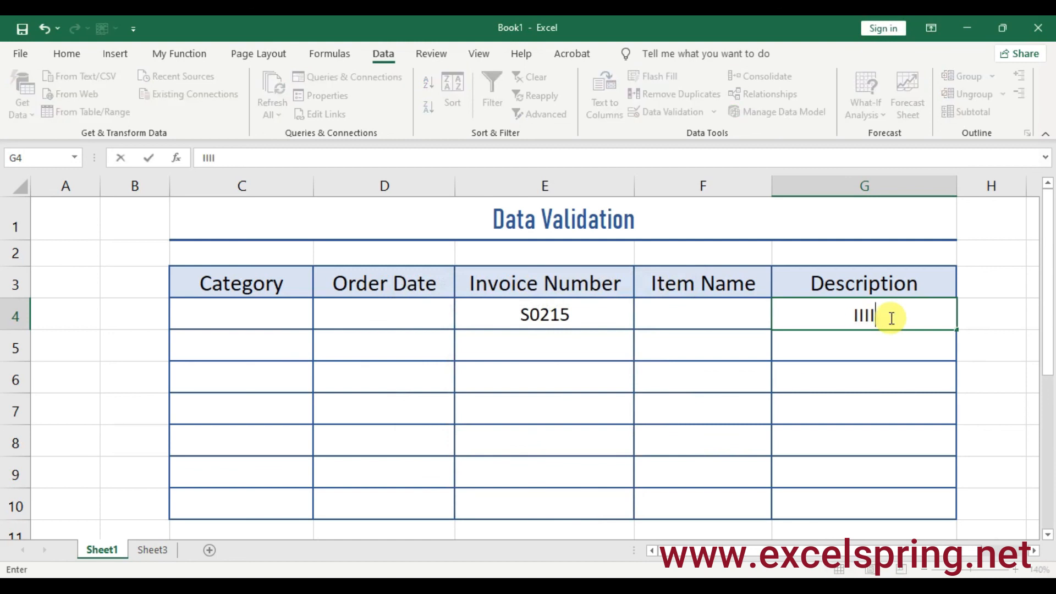
key("BackSpace")
key("BackSpace")
key("BackSpace")
key("BackSpace")
key("BackSpace")
key("BackSpace")
key("BackSpace")
Try to enter "IT IS VERY URGENT" in cell G4 twice to test the length rule, returning to edit the entry each time.
type("IT IS VERY ")
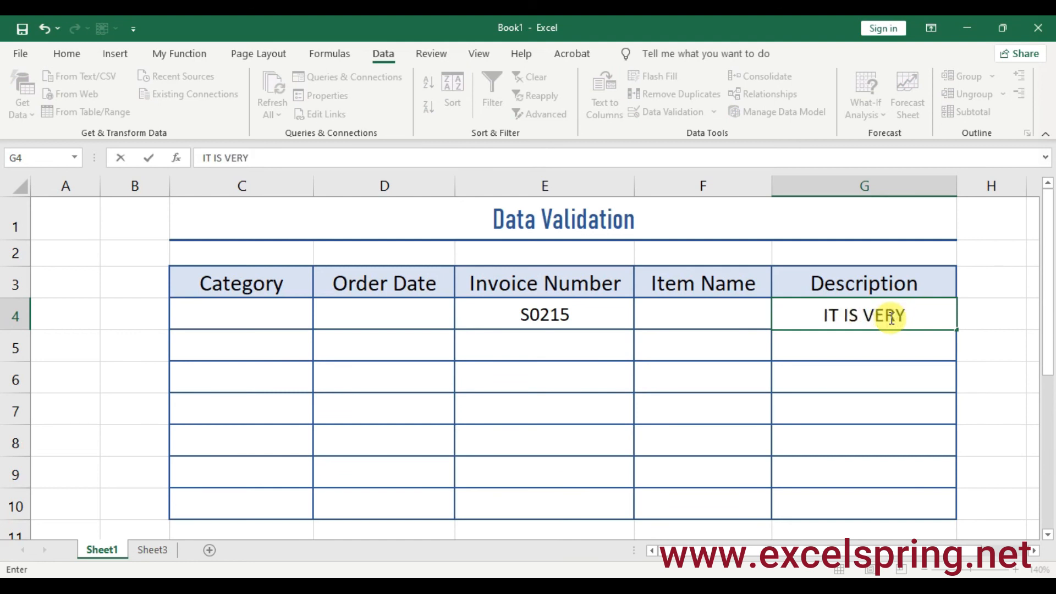
type("U")
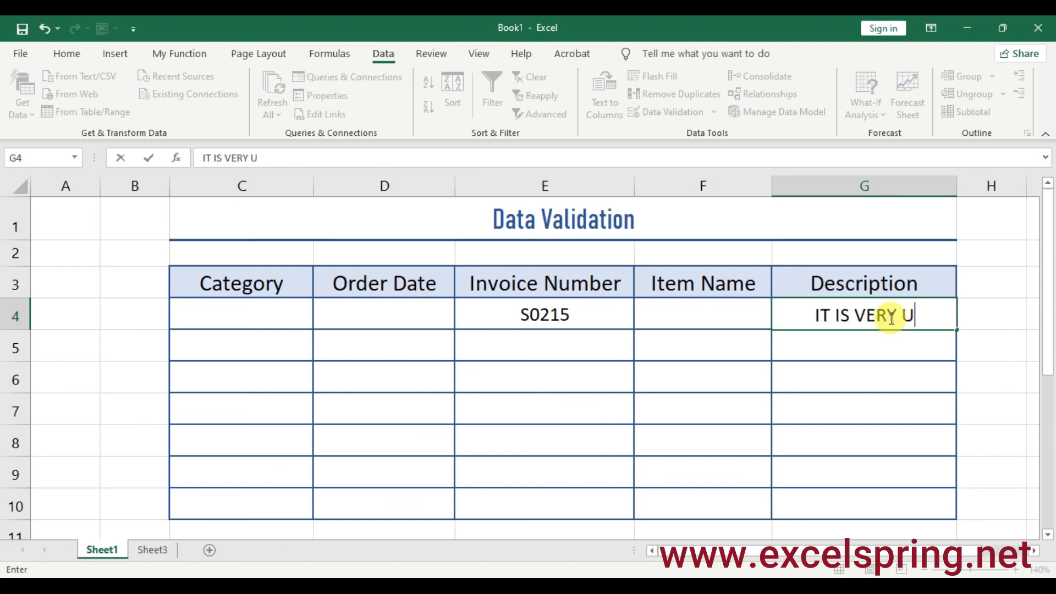
type("RGENT")
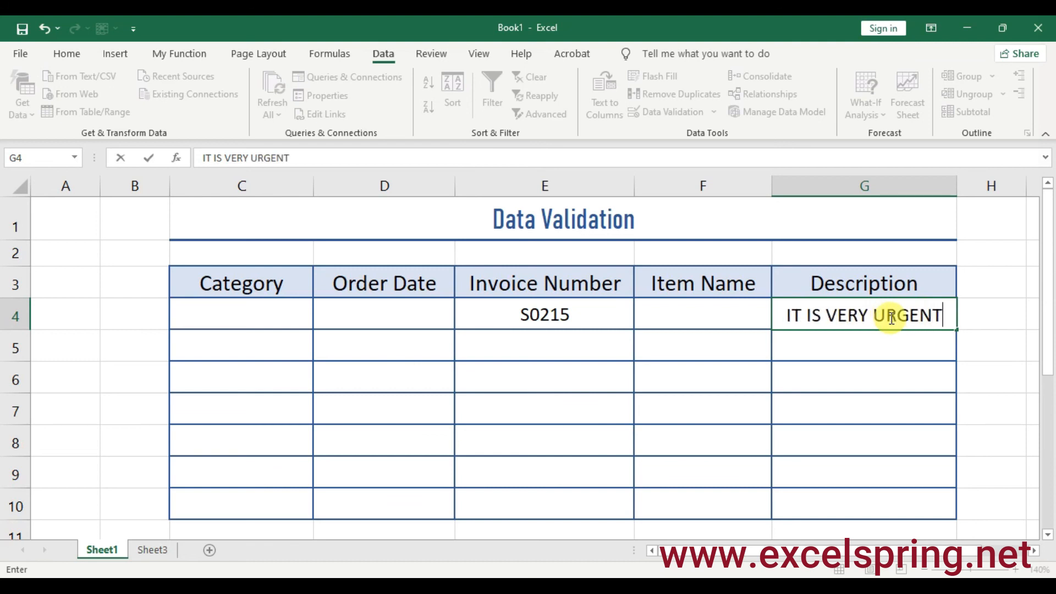
left_click(880, 357)
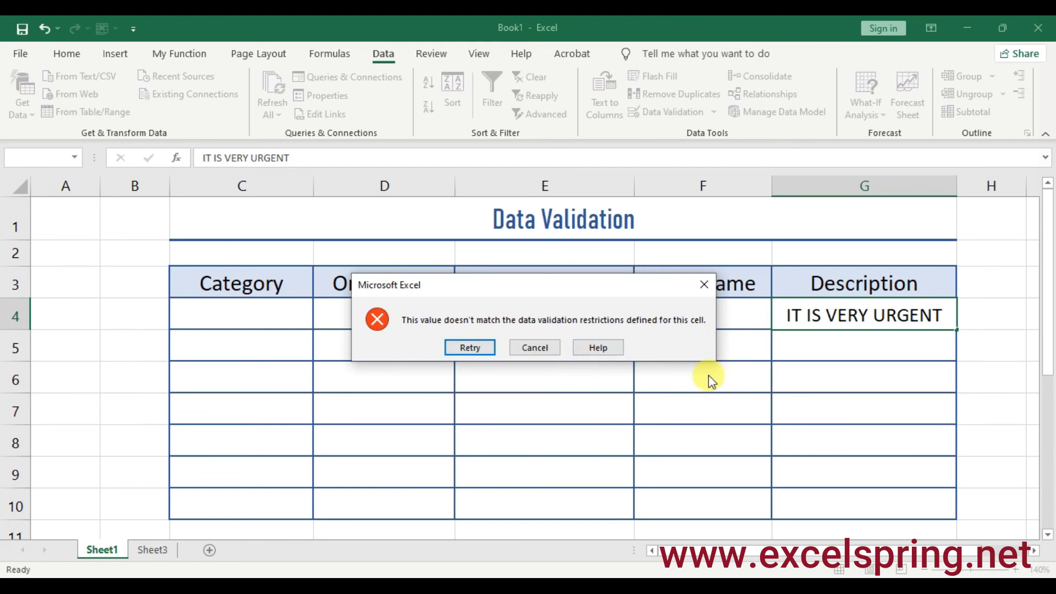
left_click(476, 346)
left_click(842, 311)
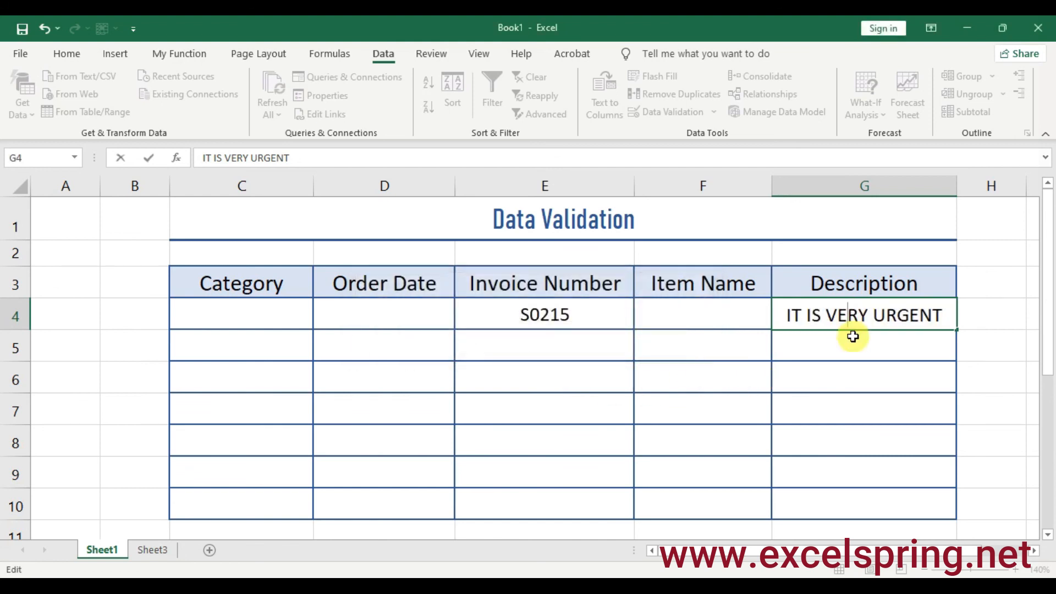
left_click(853, 339)
left_click(861, 311)
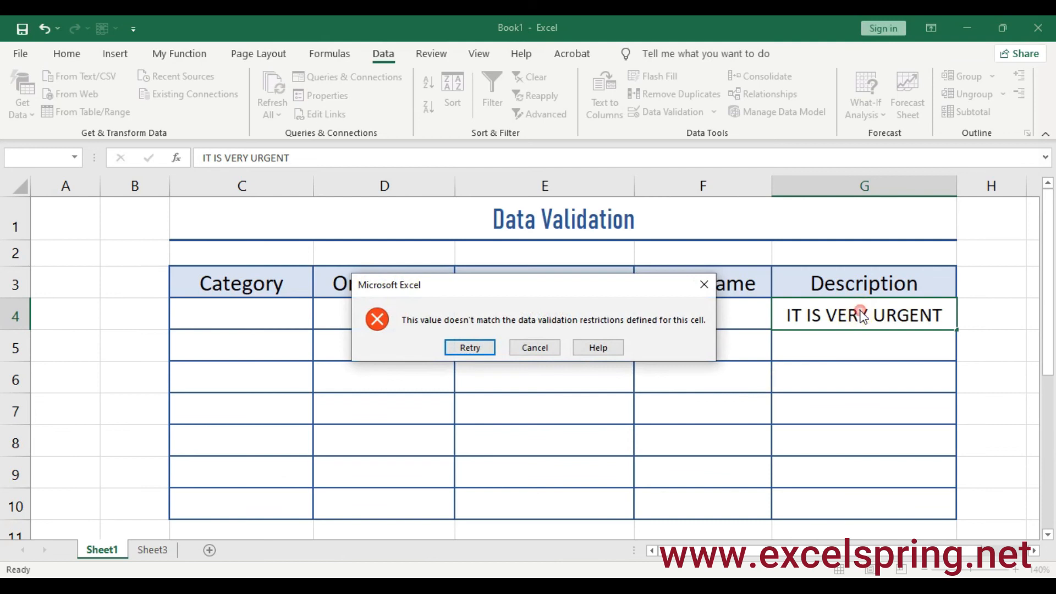
left_click(470, 347)
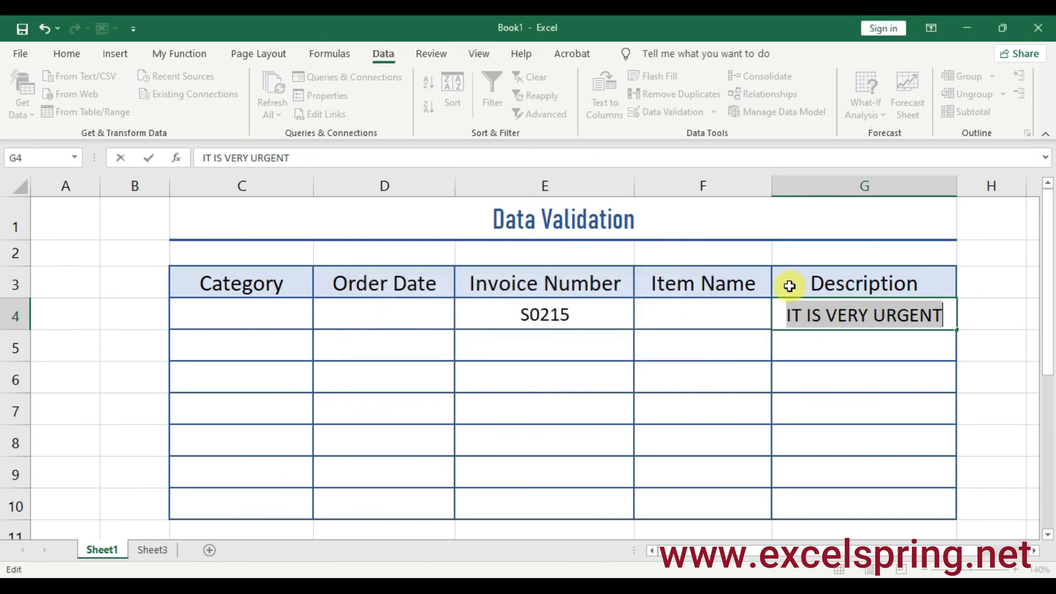
Discard the pending entry in cell G4 and change its validation to allow text lengths between 10 and 60.
key("BackSpace")
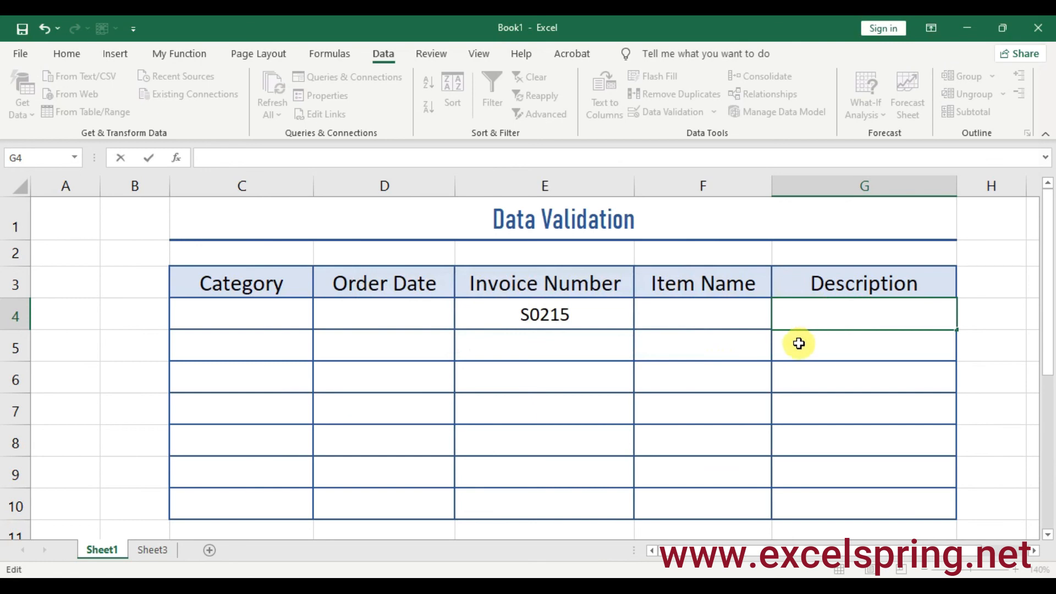
key("Escape")
left_click(657, 108)
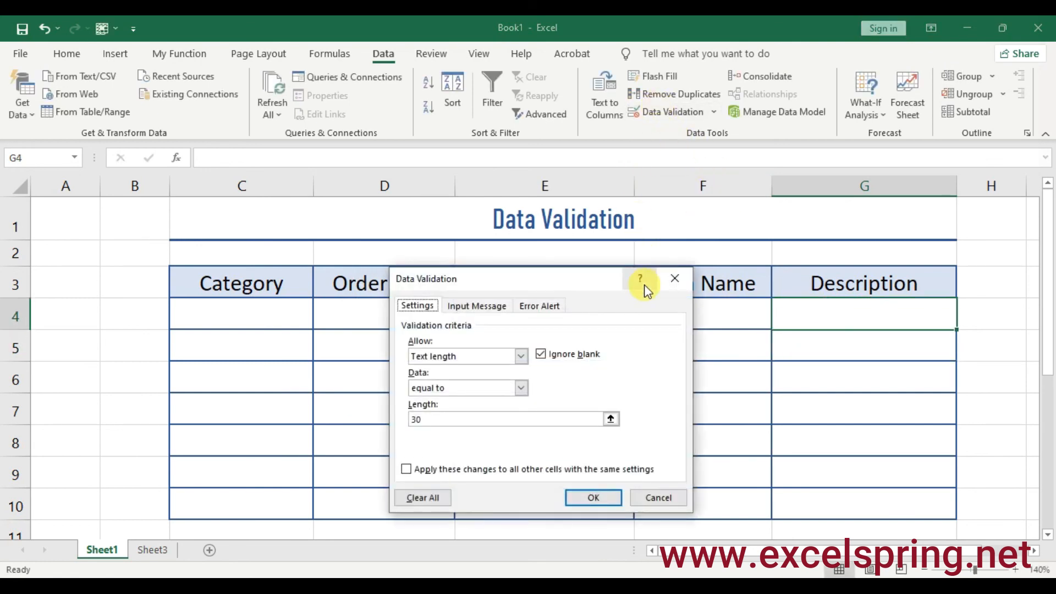
left_click(520, 389)
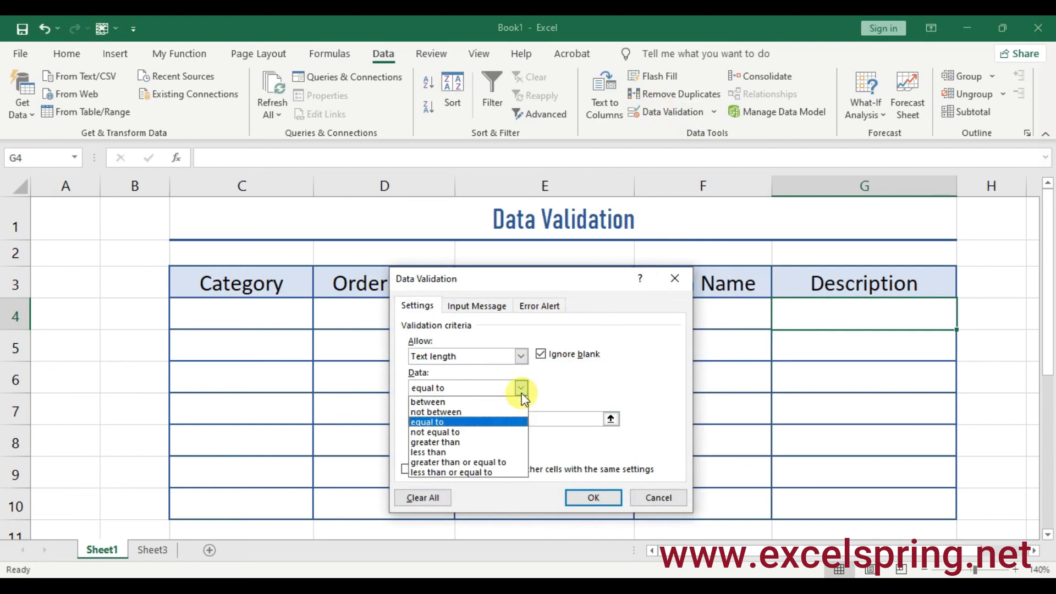
left_click(493, 401)
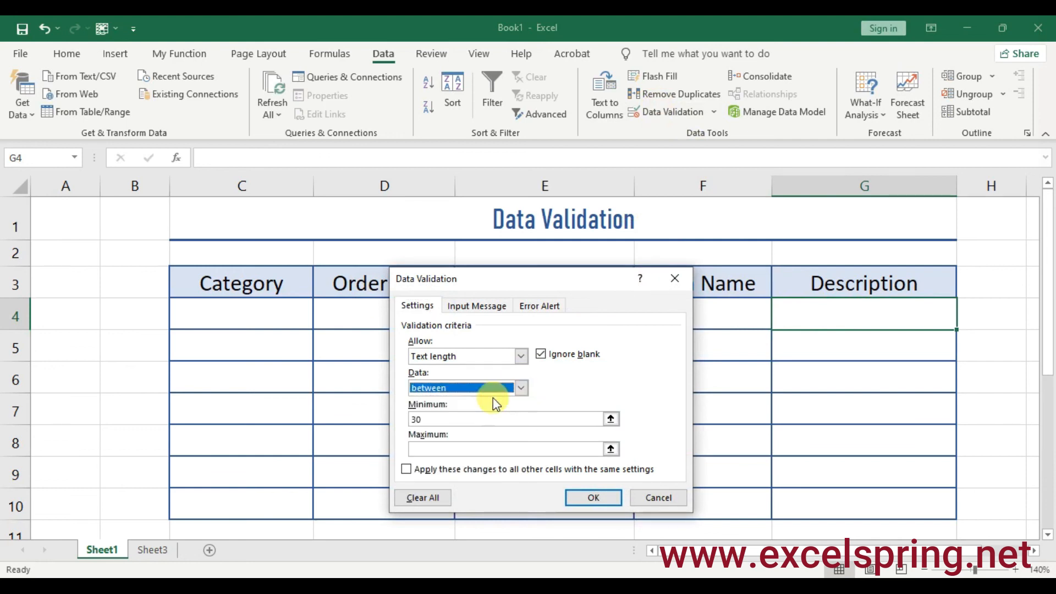
left_click(448, 451)
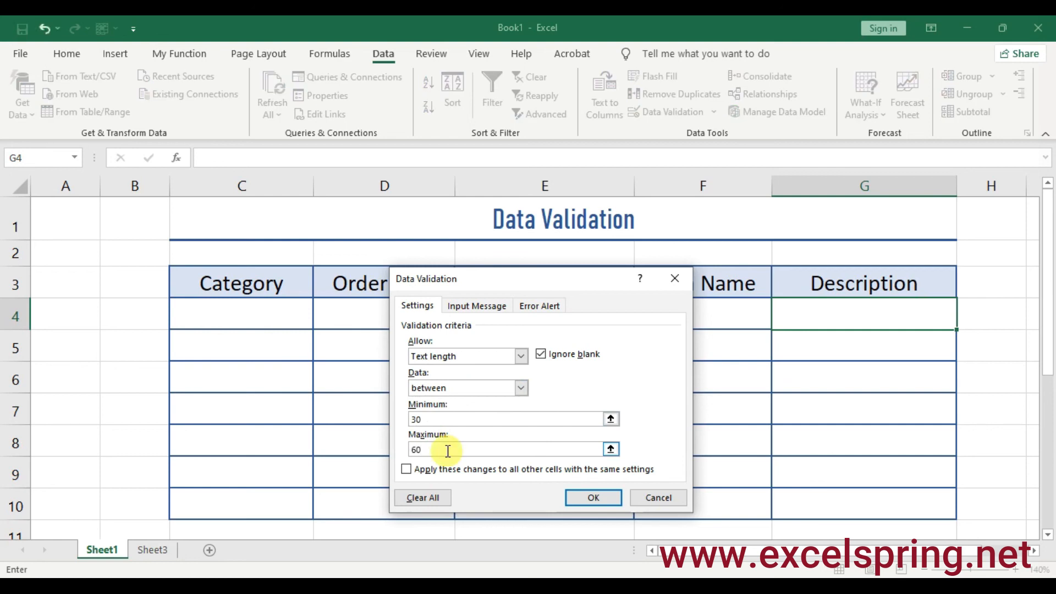
double_click(431, 416)
type("10")
left_click(443, 450)
left_click(583, 496)
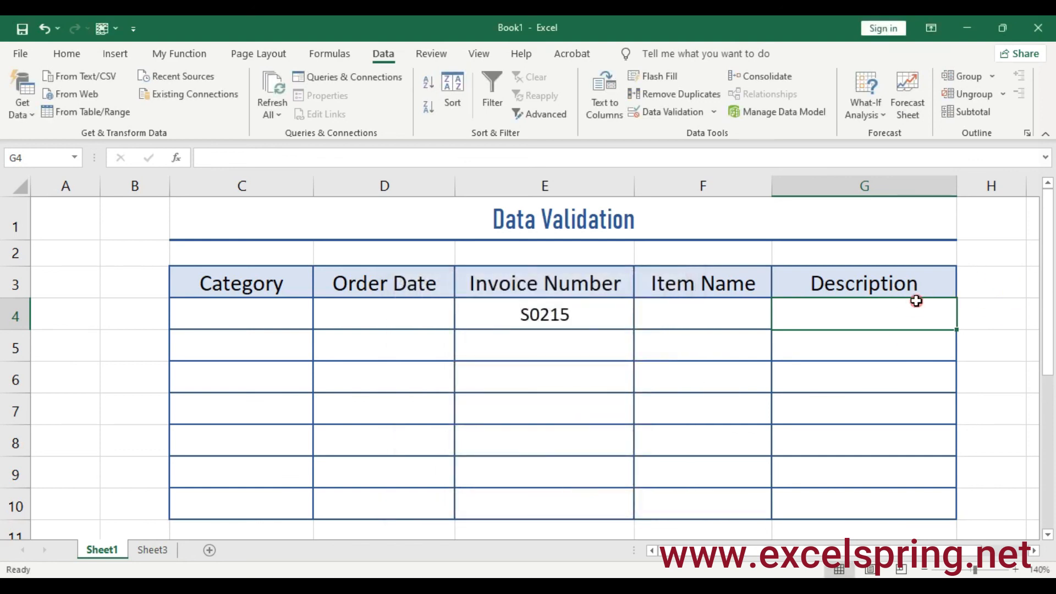
Enter a run of about 23 capital O's in cell G4 to test the new length range.
type("OOOOOOOOOOOOOOOOOOOOOOO")
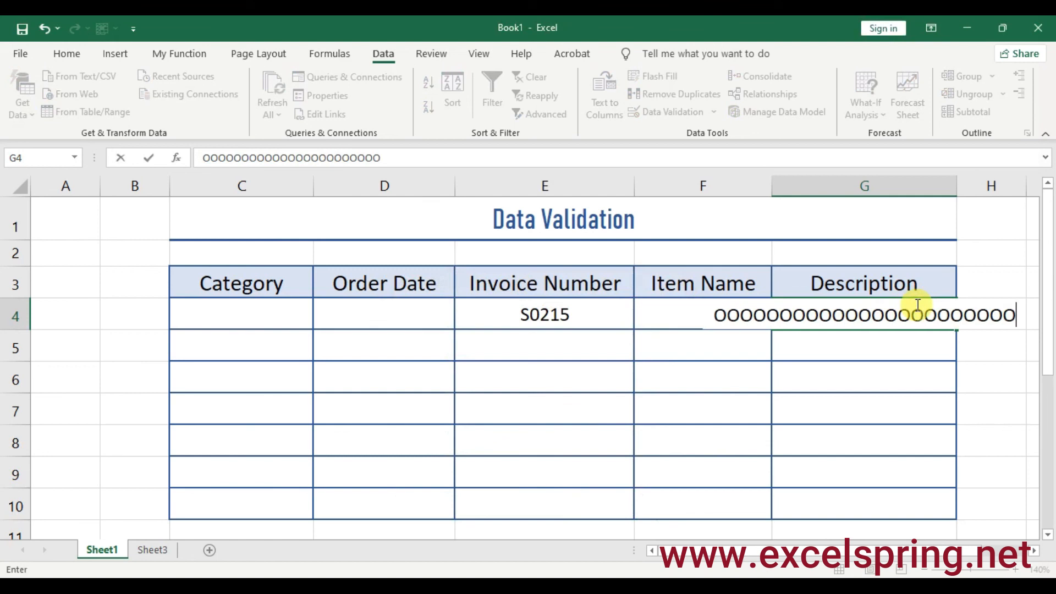
key("Return")
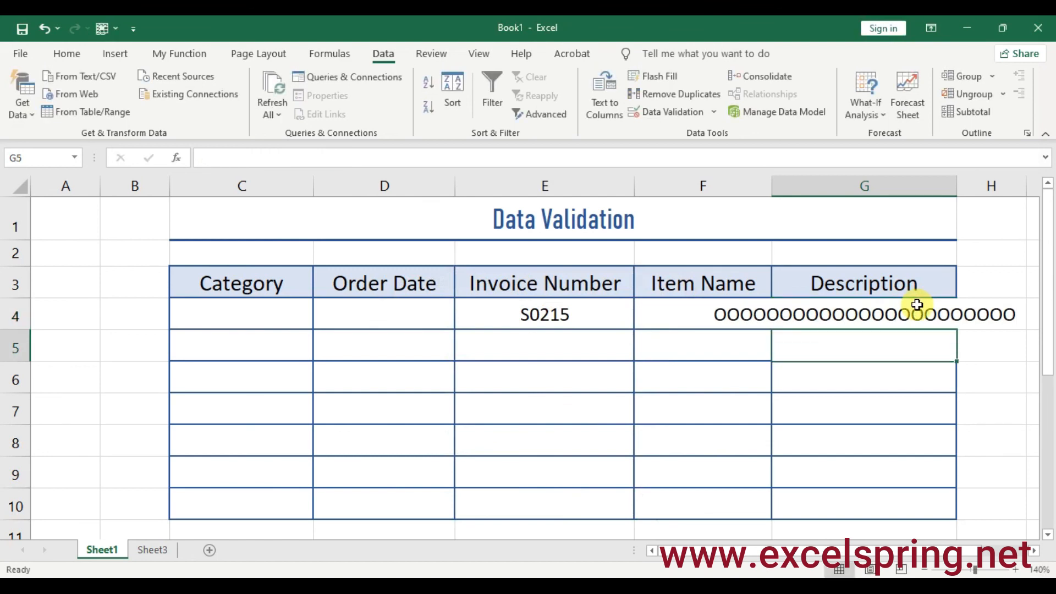
Clear the test entries from the Description cell G4 and the Invoice Number cell E4.
left_click(874, 312)
key("Delete")
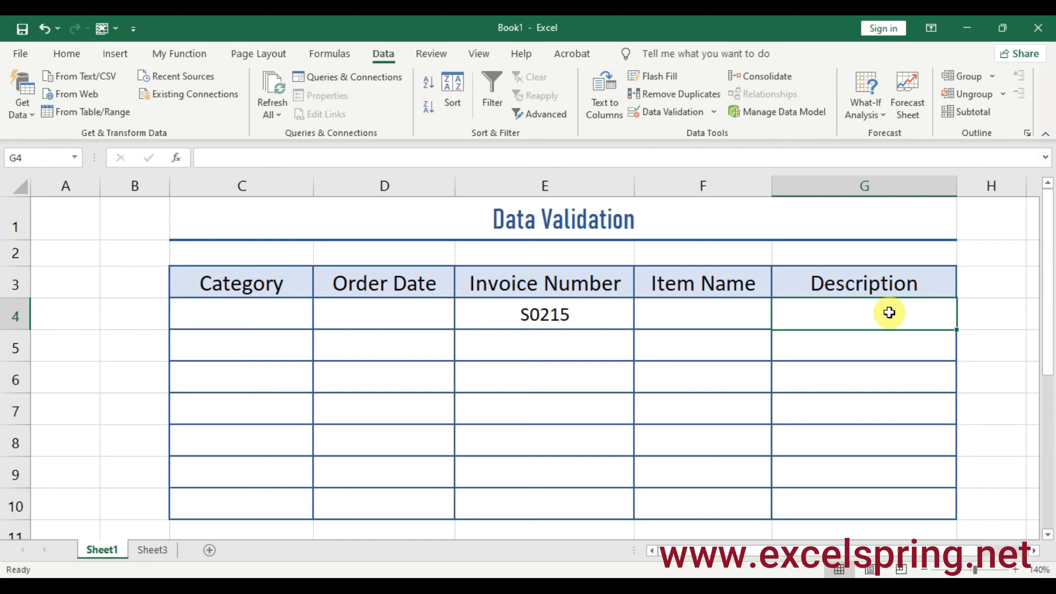
left_click(626, 322)
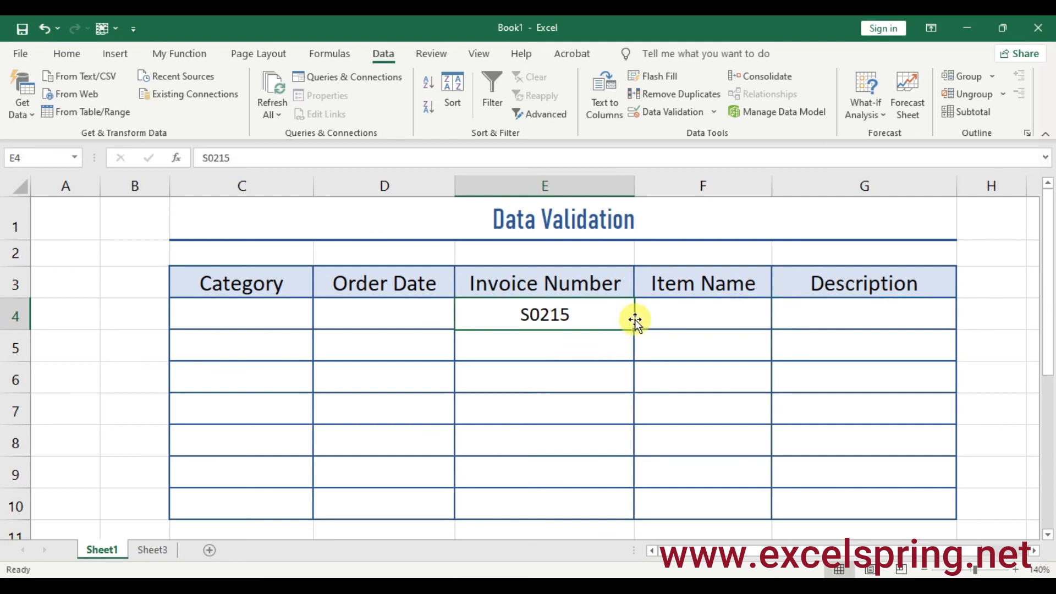
key("Delete")
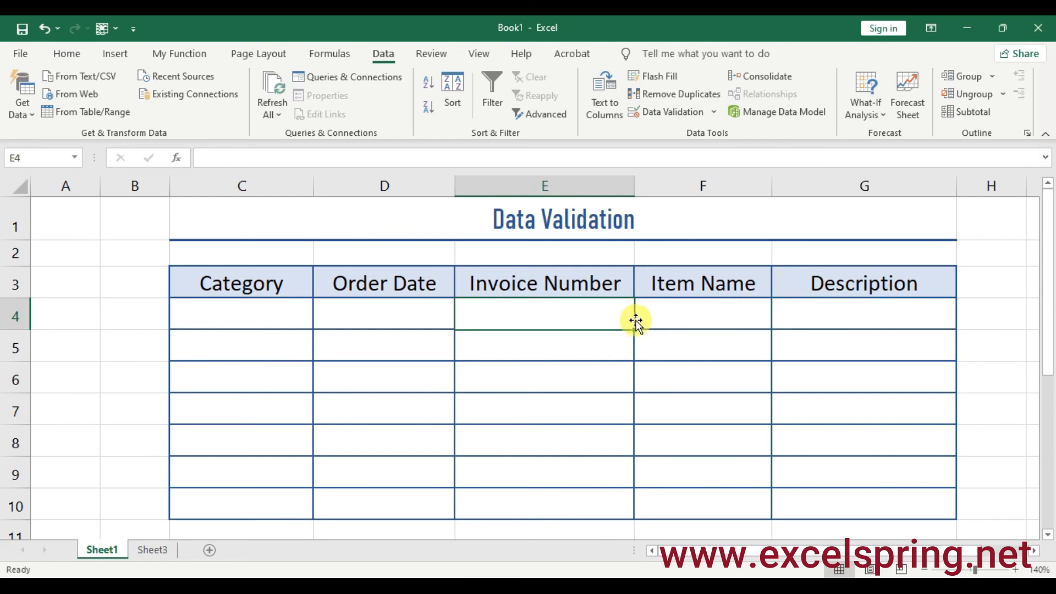